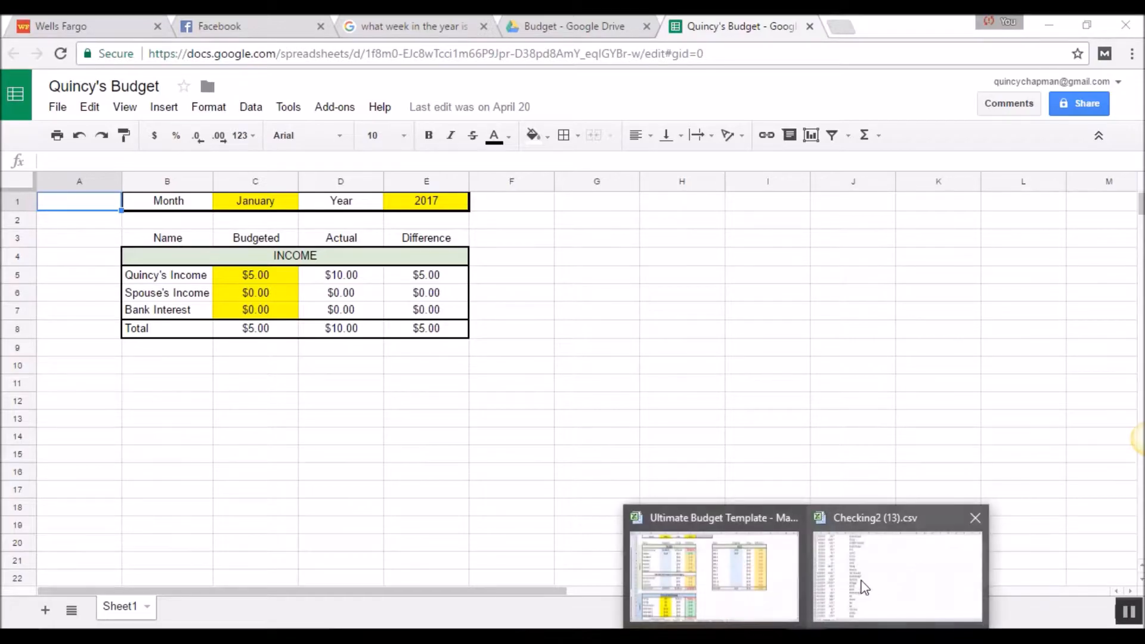
Step: Switch to the Ultimate Budget Template workbook in Excel and look over its Income and Debts tables
click(756, 605)
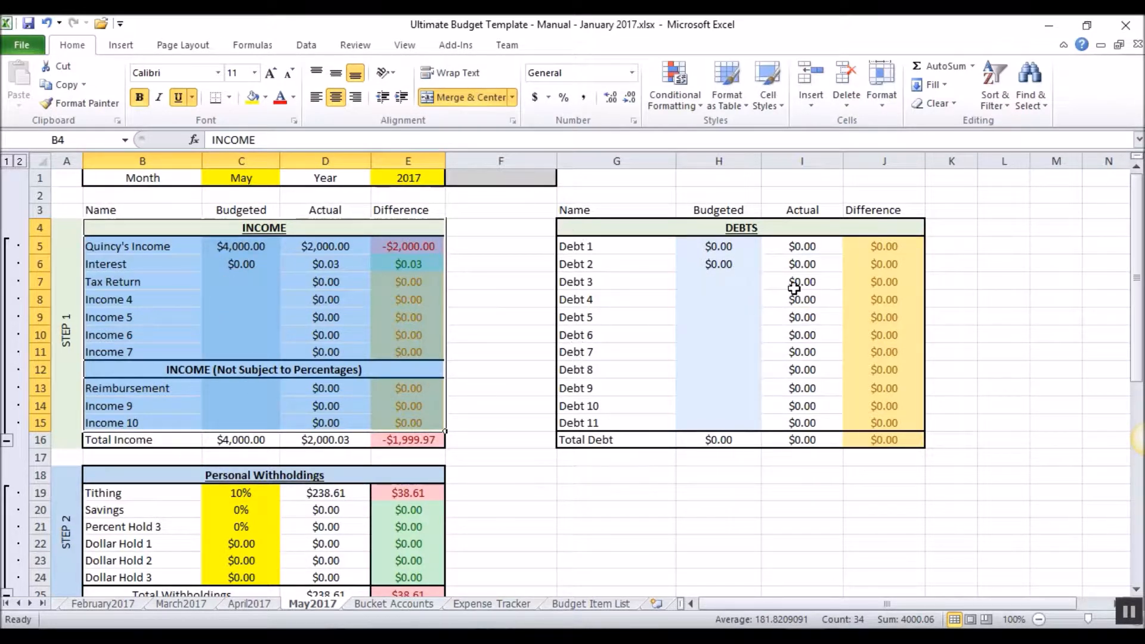
scroll(656, 391, down, 1)
scroll(763, 292, up, 1)
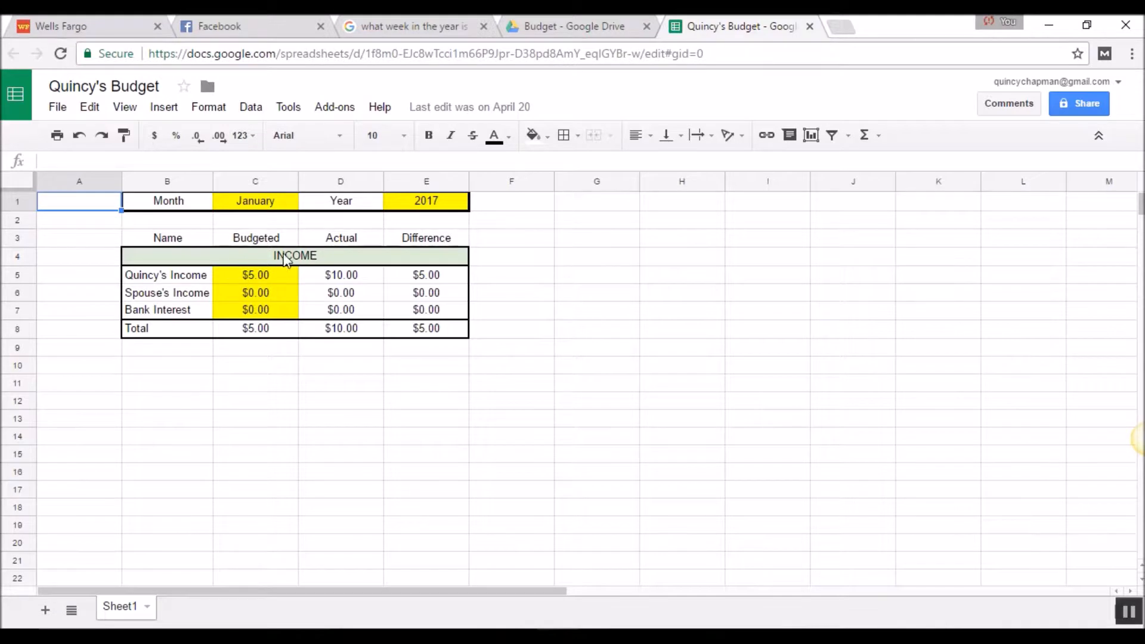
Step: In the Google Sheets budget, copy the income table with its column headings to cell G3 and retitle the copy Debts
drag(158, 238, 440, 332)
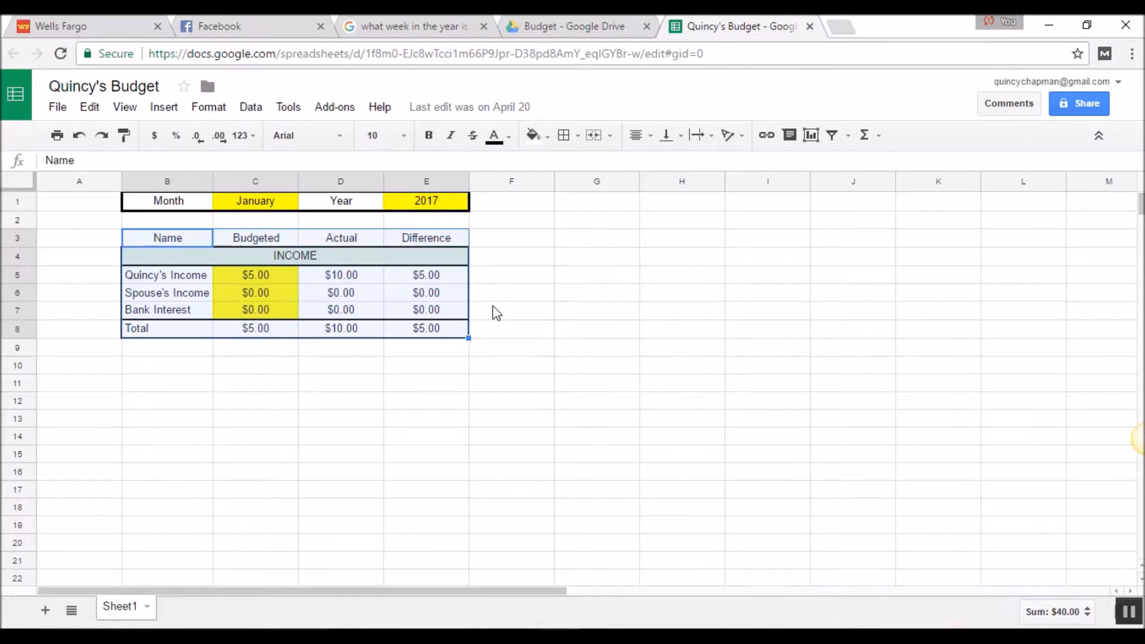
key(ctrl+c)
click(583, 243)
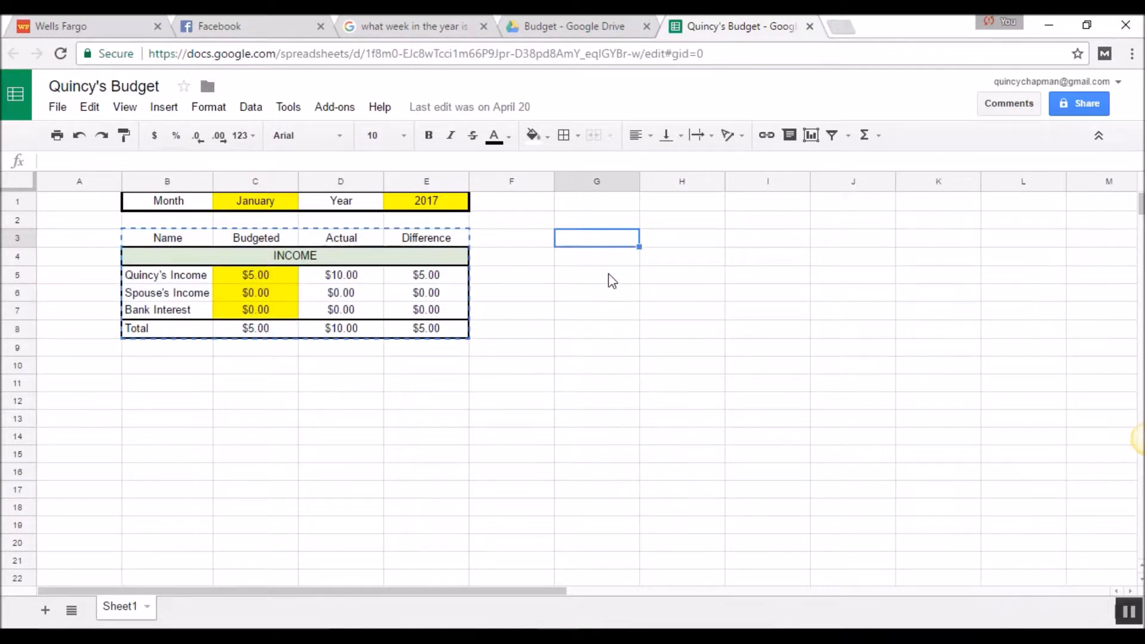
key(ctrl+v)
click(687, 256)
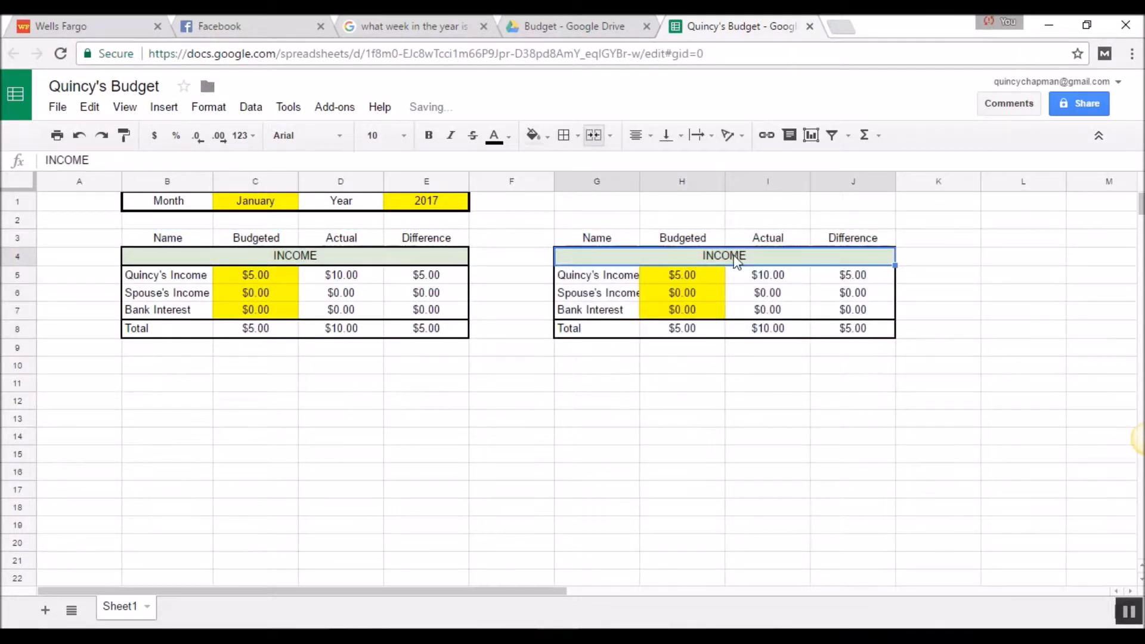
text(Debts)
key(Return)
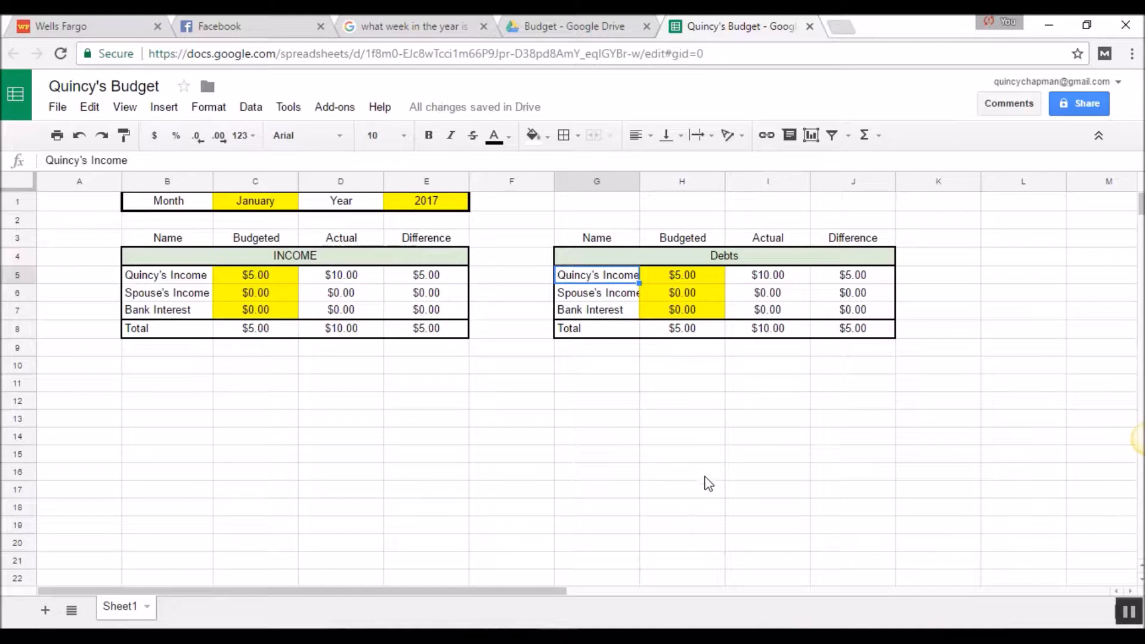
Step: Consult the Ultimate Budget Template workbook in Excel, return to the Google Sheets budget and fill the Debts header with light red
mouse_move(793, 625)
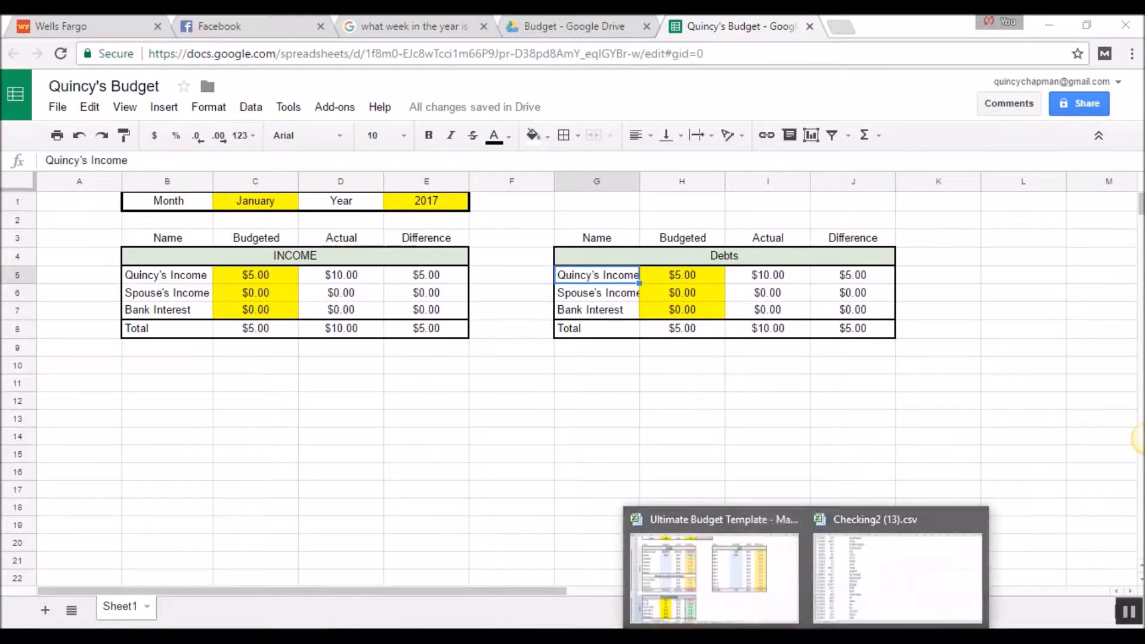
click(710, 554)
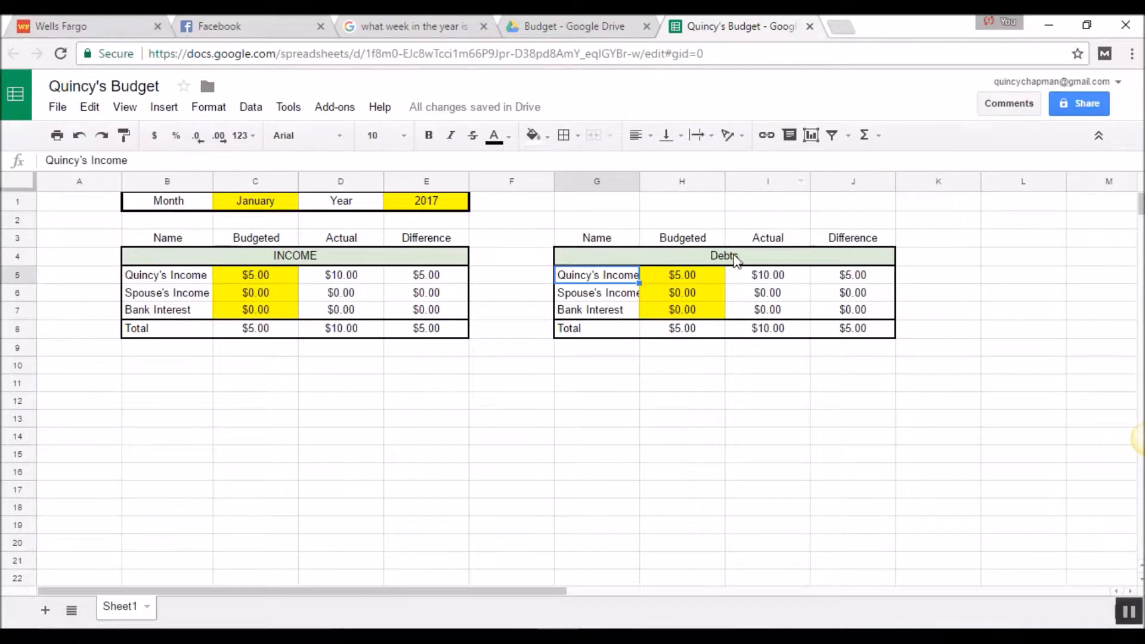
click(734, 256)
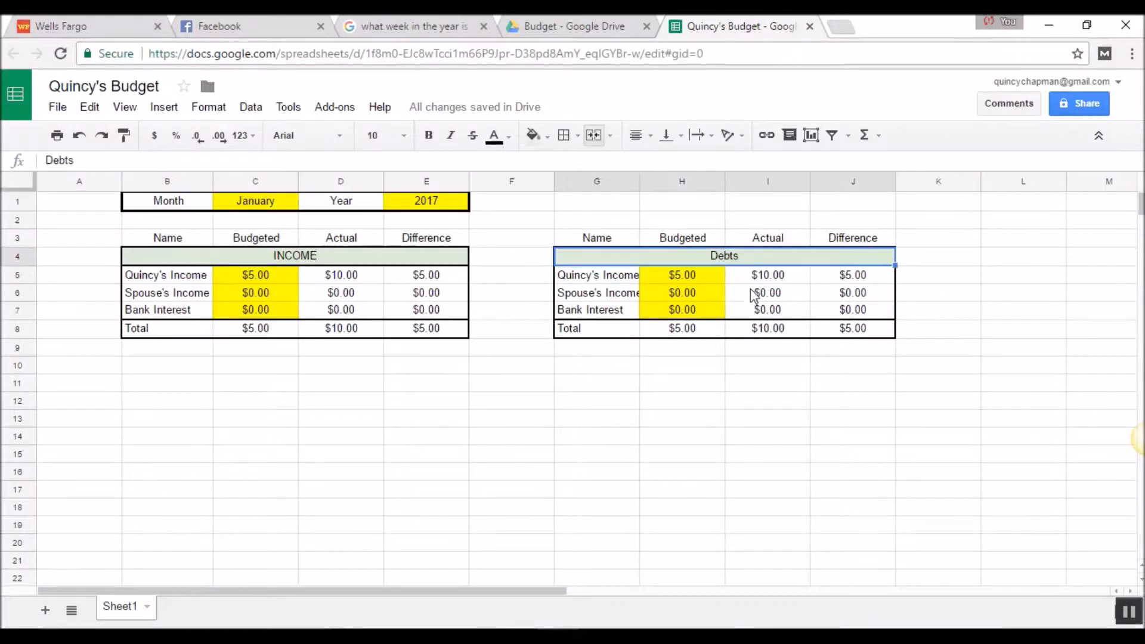
click(533, 135)
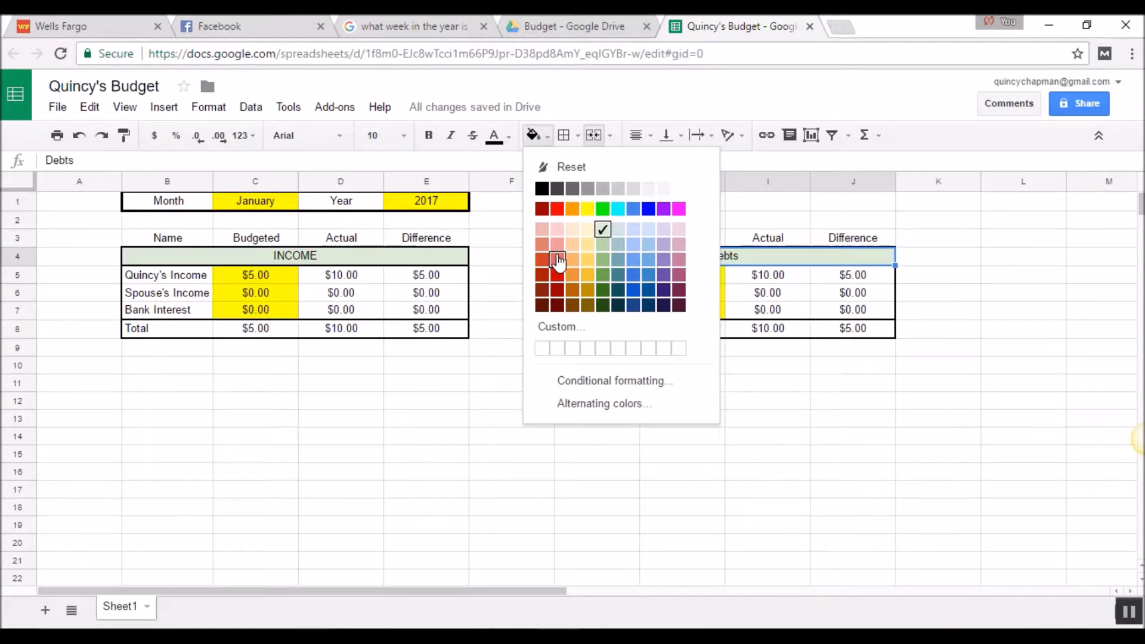
click(558, 258)
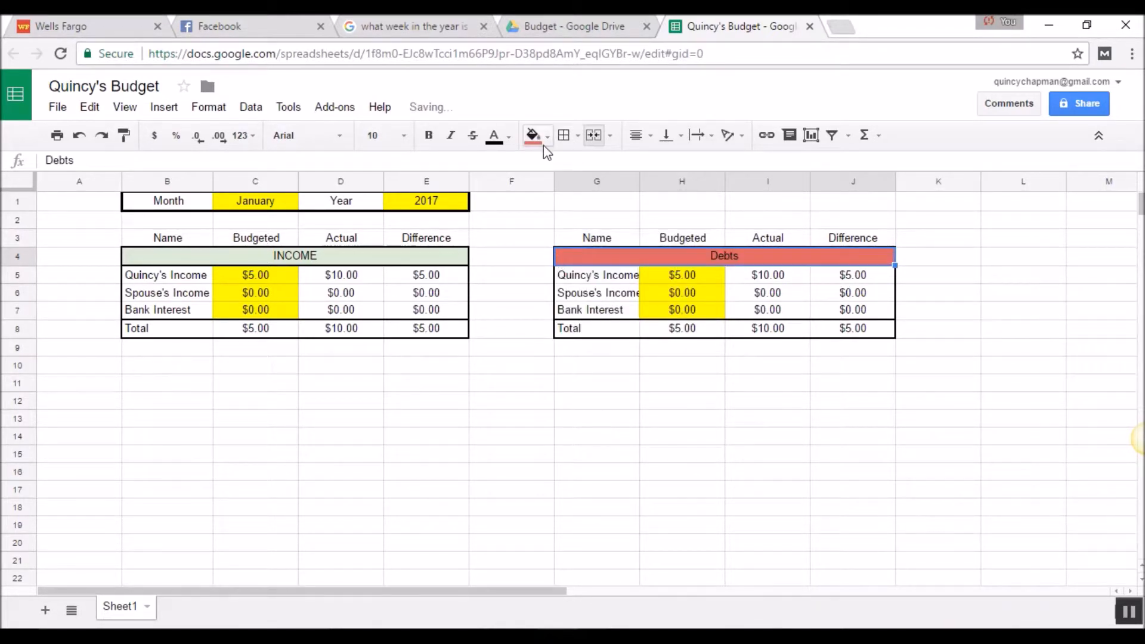
click(537, 138)
click(556, 245)
click(680, 400)
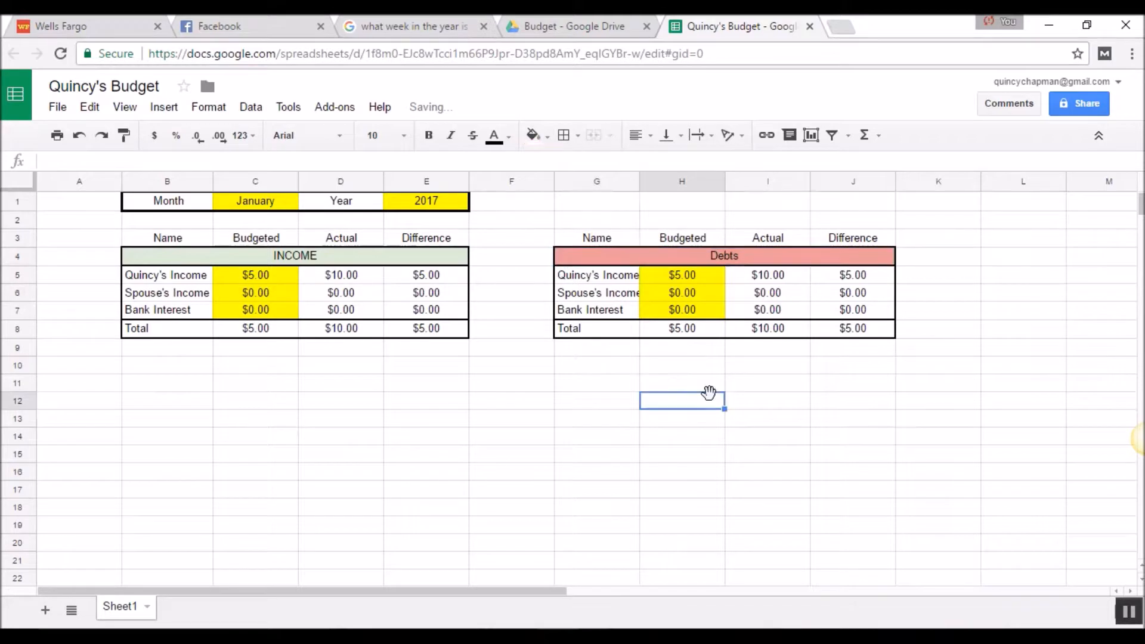
Step: Rename the three rows of the Debts table Discover Card, Visa Card and Student Loan
click(599, 278)
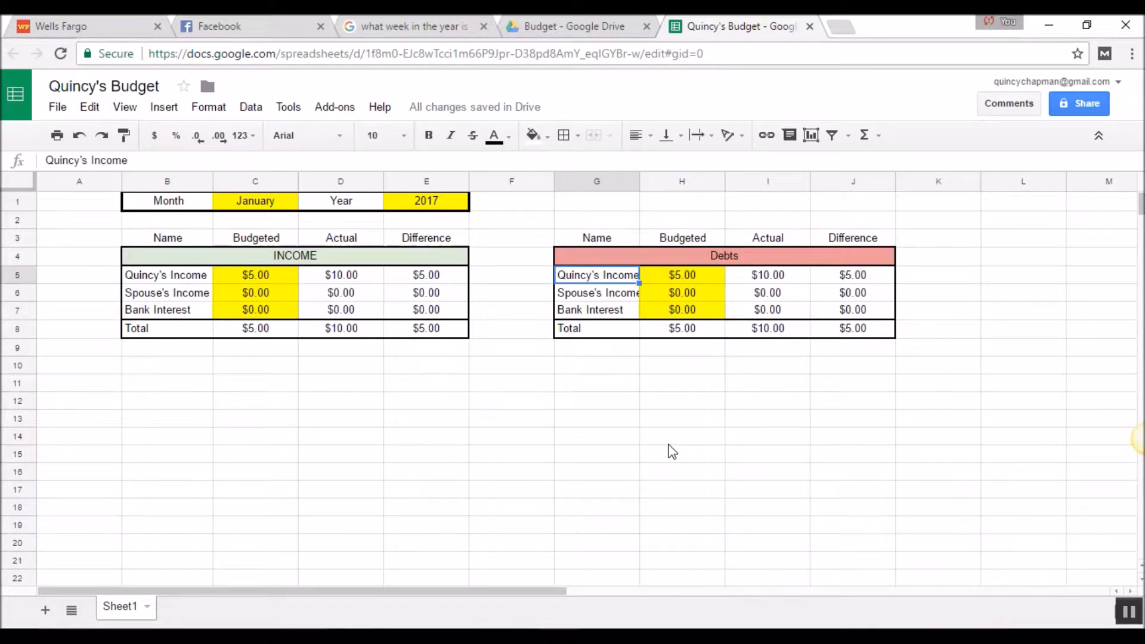
text(D)
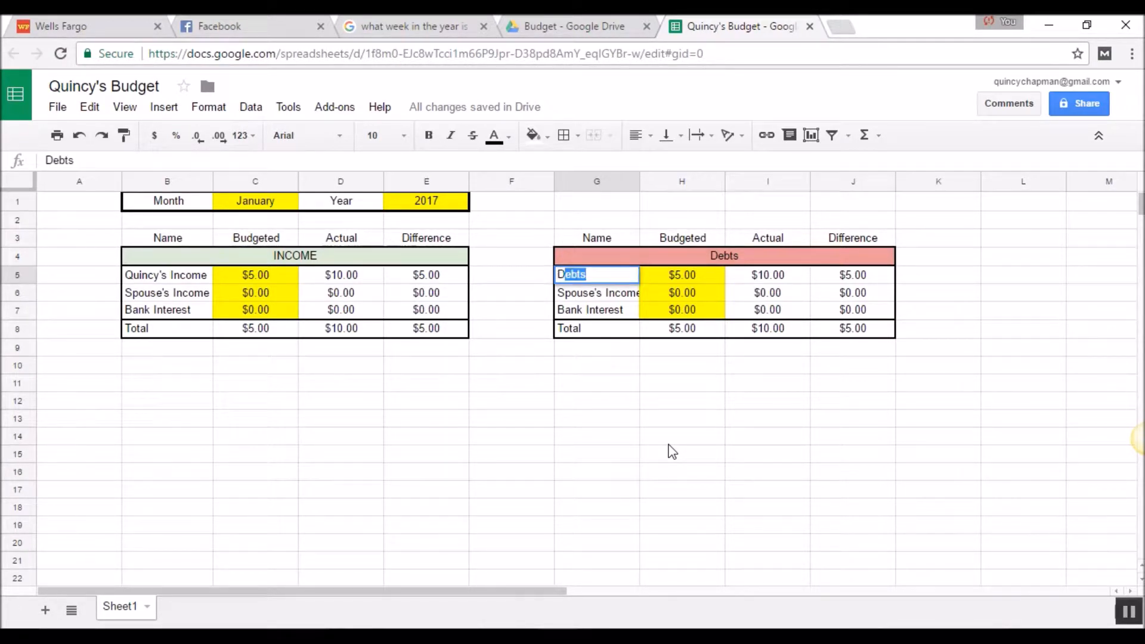
text(iscover Card)
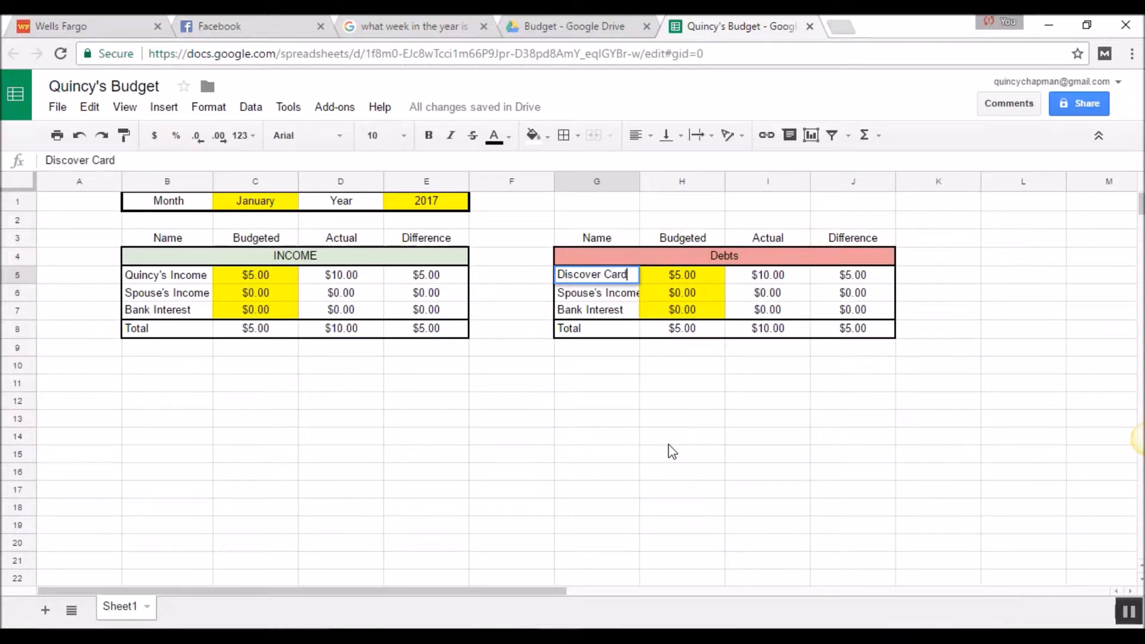
key(Return)
text(Visa Card)
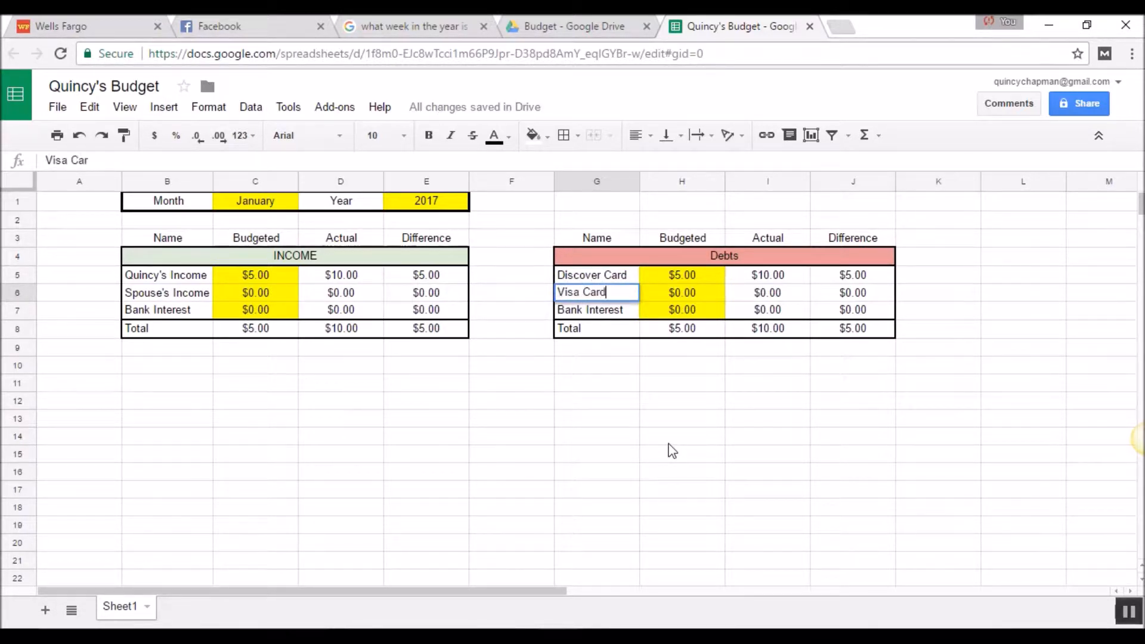
key(Return)
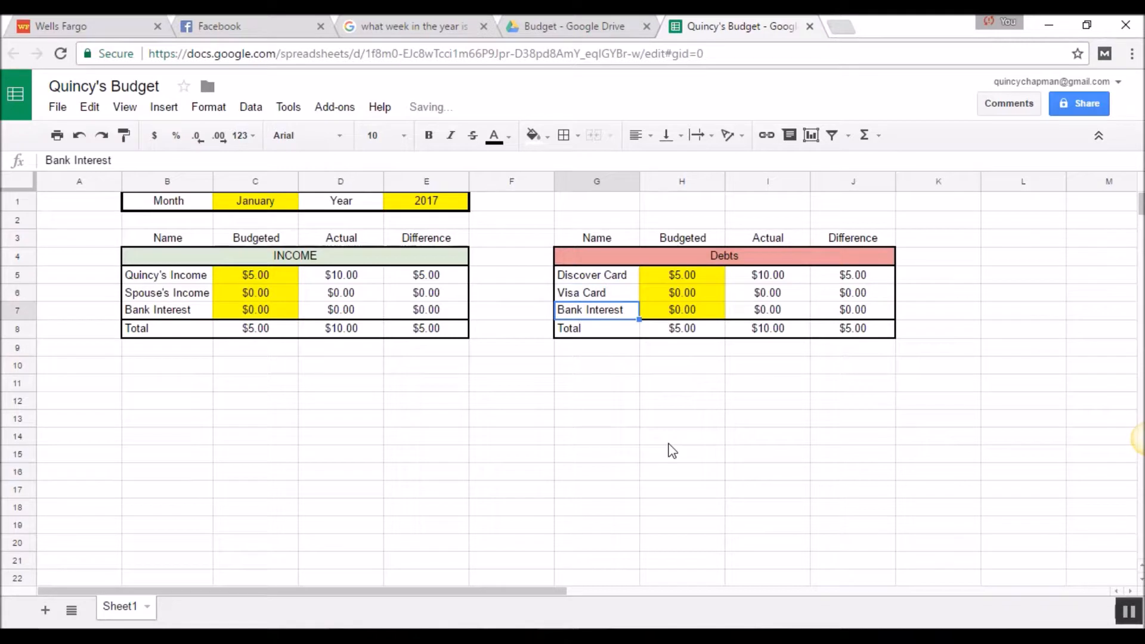
text(Student Loan)
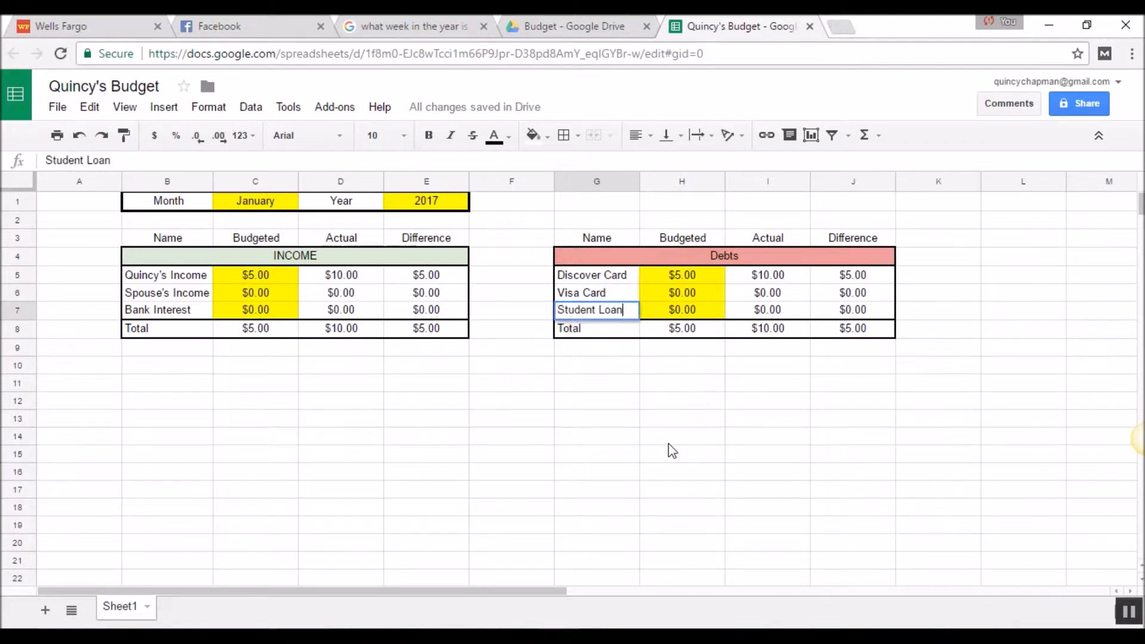
key(Return)
Step: Rename the Visa Card row in the Debts table to Car Loan
key(Up)
key(Up)
key(Up)
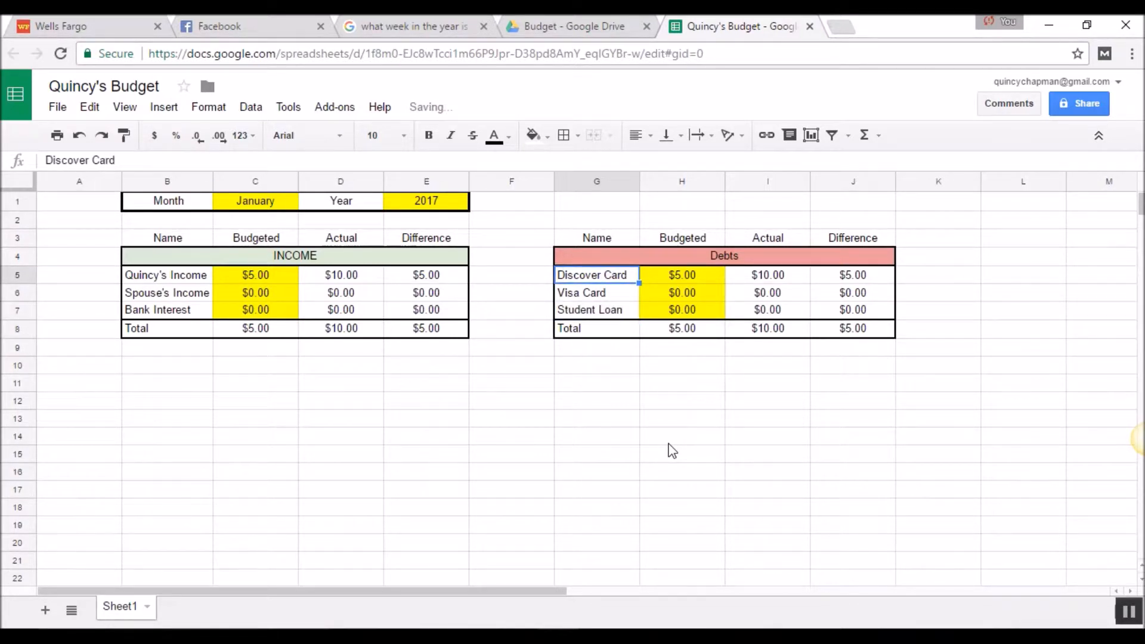
key(Down)
text(Car Loan)
key(Return)
key(Up)
key(Up)
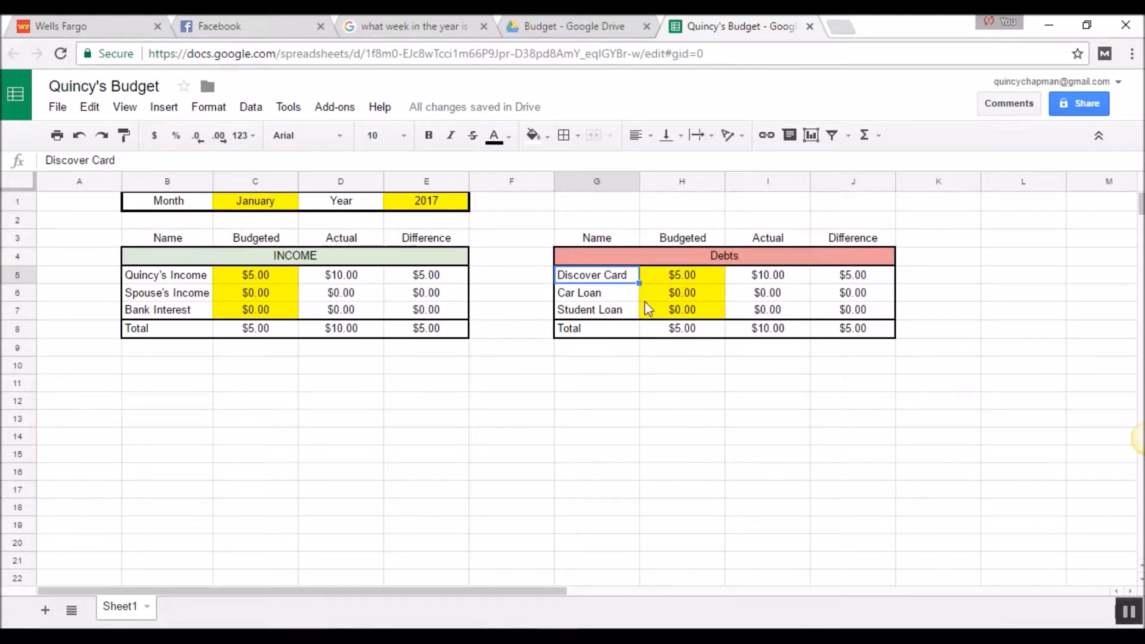
Step: Examine the Debts table's rows and budgeted cells, and check the sum formulas in its Total row
click(604, 297)
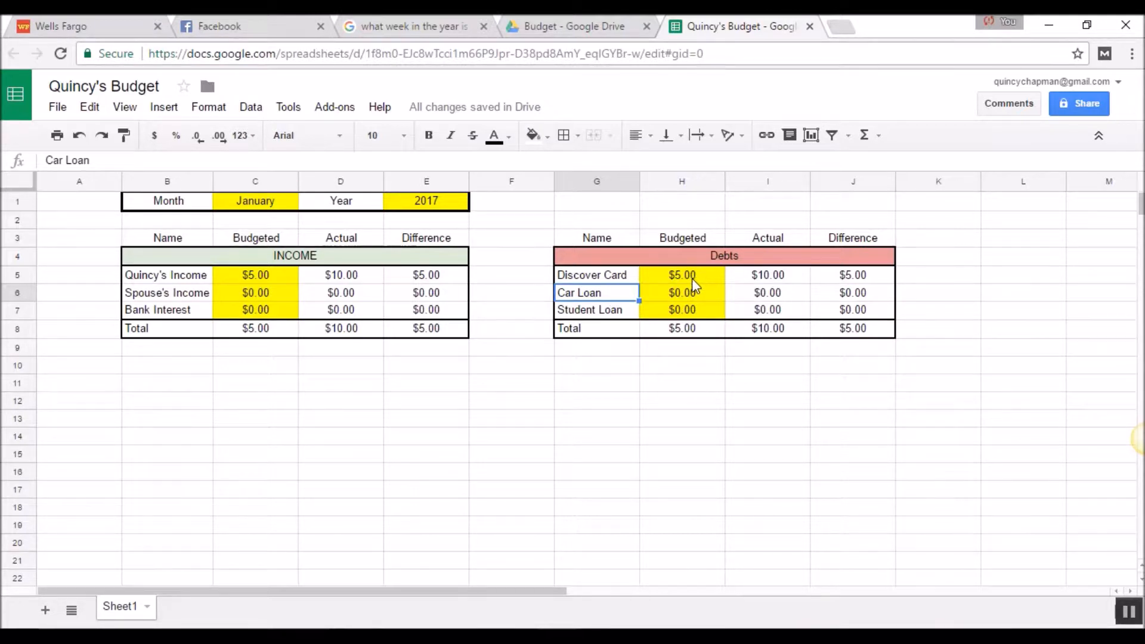
drag(683, 274, 672, 307)
click(604, 308)
click(590, 334)
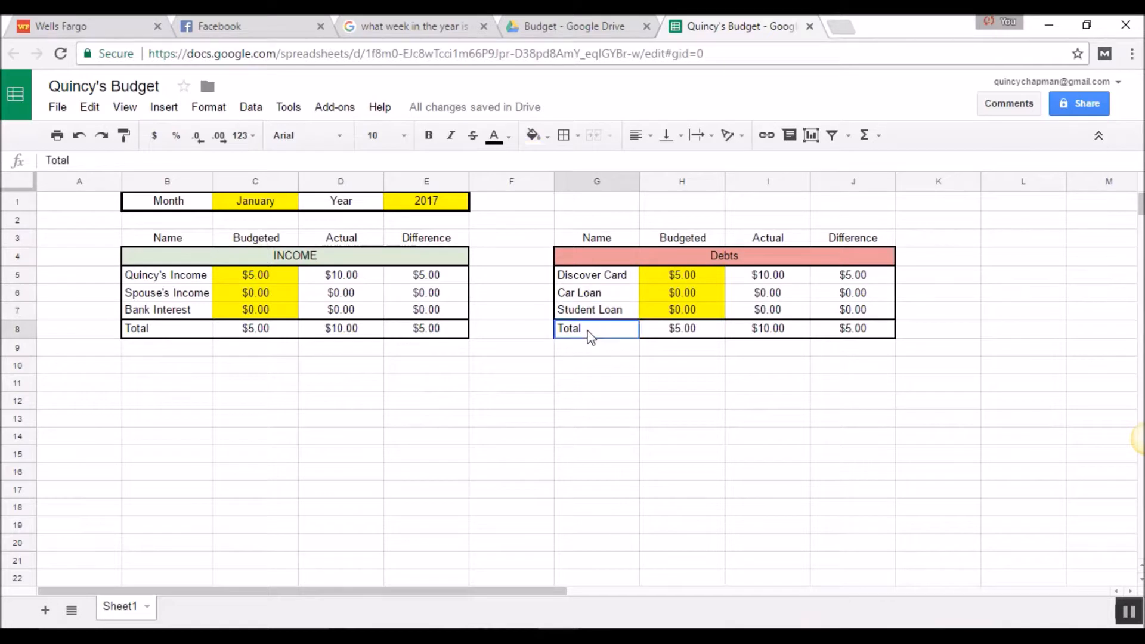
click(695, 330)
click(134, 160)
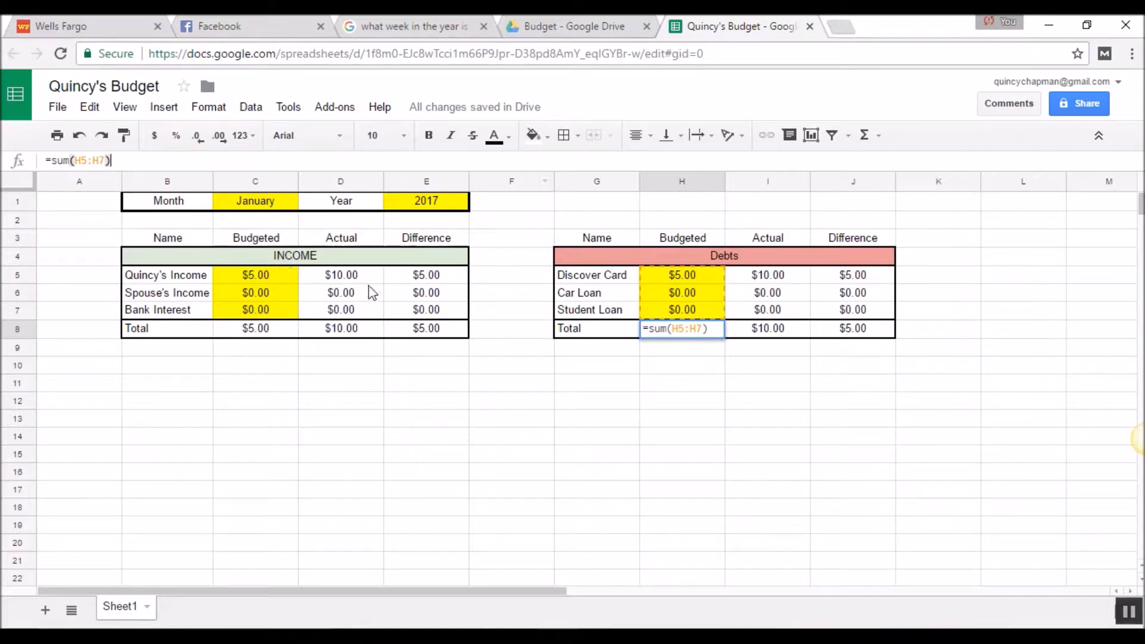
key(Return)
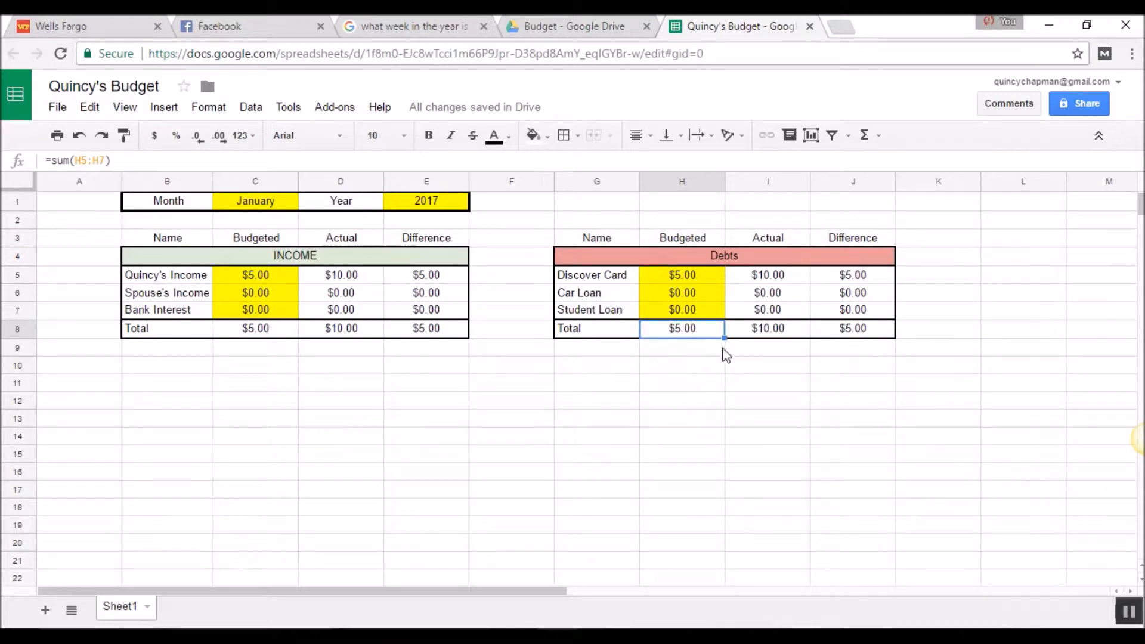
click(779, 327)
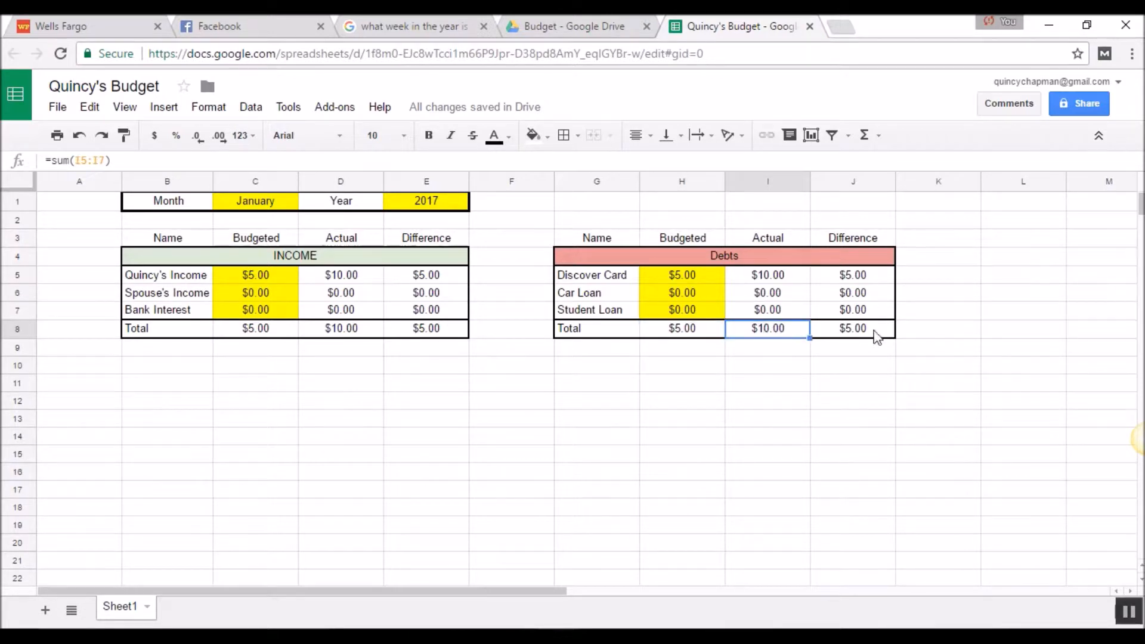
click(876, 332)
click(691, 331)
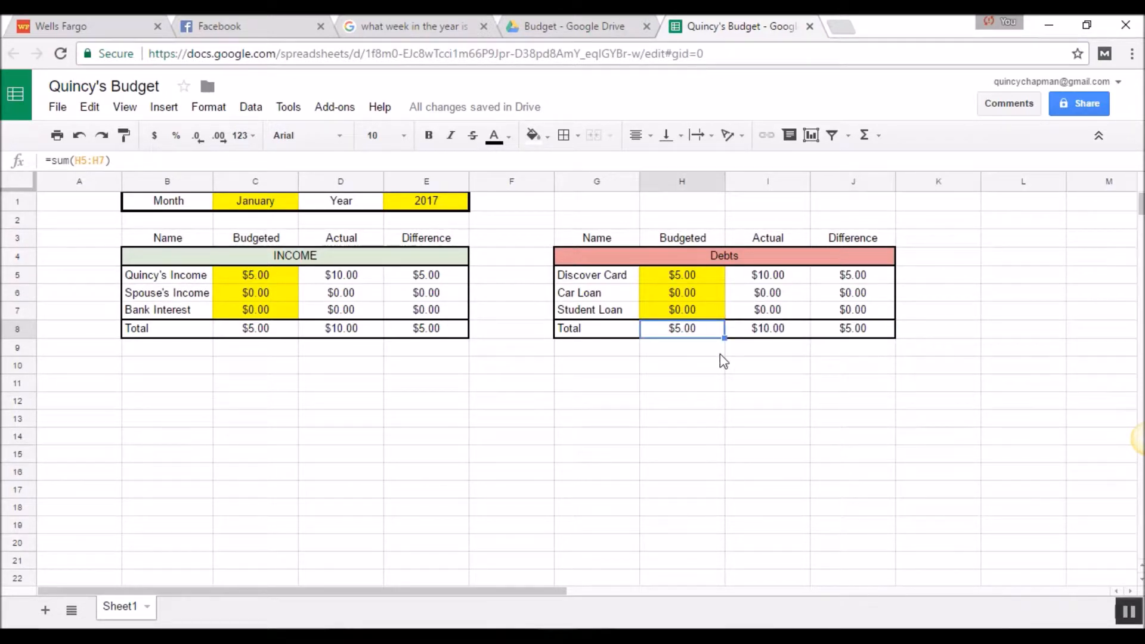
click(116, 161)
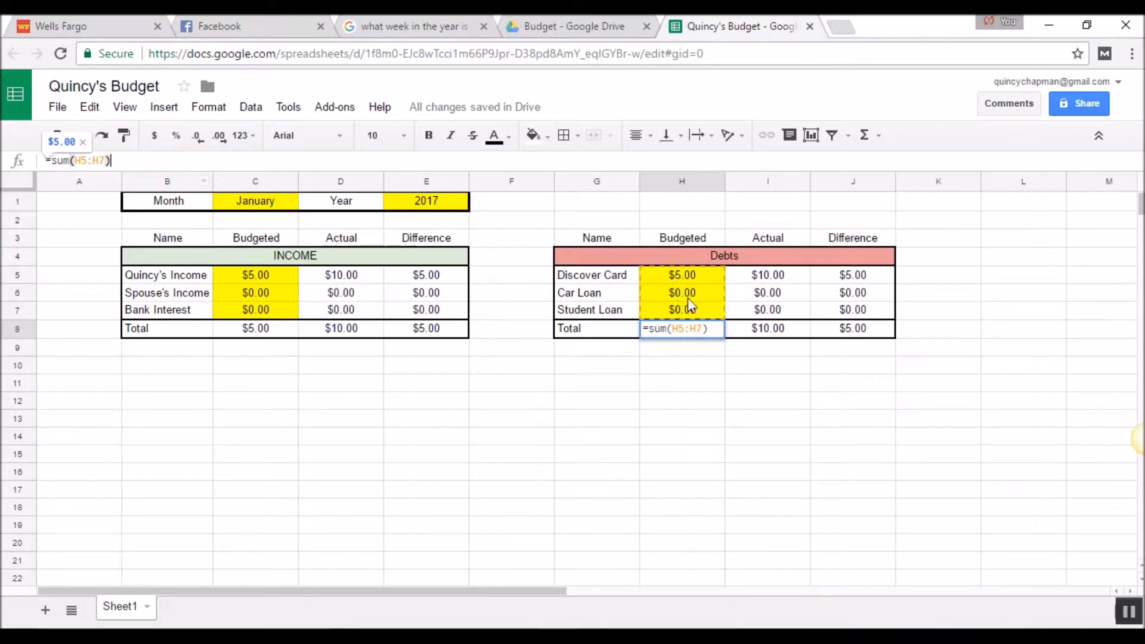
key(Return)
click(690, 329)
Step: Test the Debts totals by entering budgeted amounts of 10 for Discover Card and 5 for Car Loan
click(675, 277)
key(Down)
key(Down)
key(Up)
key(Up)
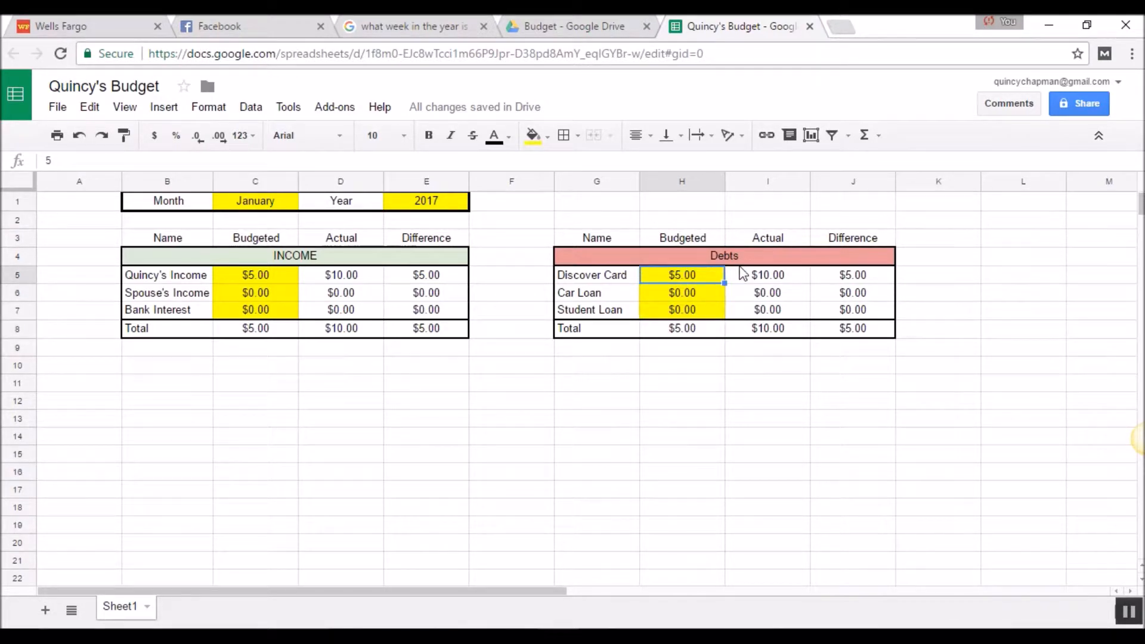
text(10)
key(Return)
key(Down)
key(Down)
key(Up)
key(Up)
text(5)
key(Return)
key(Down)
key(Up)
key(Up)
Step: Set the budgeted amounts of Discover Card and Car Loan in the Debts table to 0
click(696, 278)
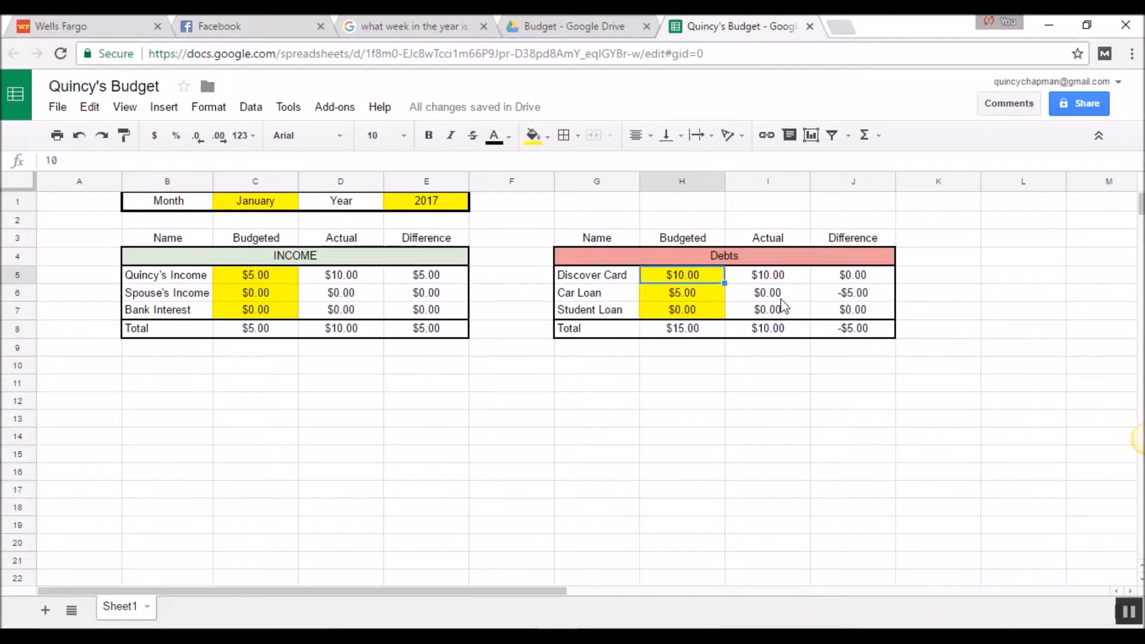
text(0)
key(Return)
text(0)
key(Return)
Step: Set the actual amount of Discover Card in the Debts table to 0
click(241, 275)
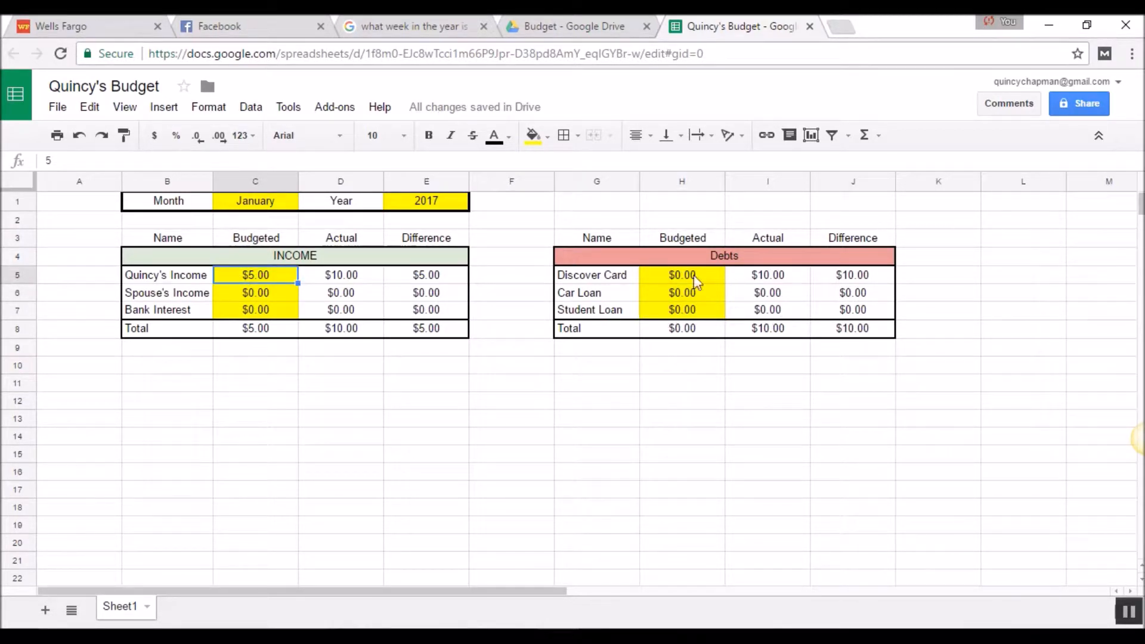
click(779, 278)
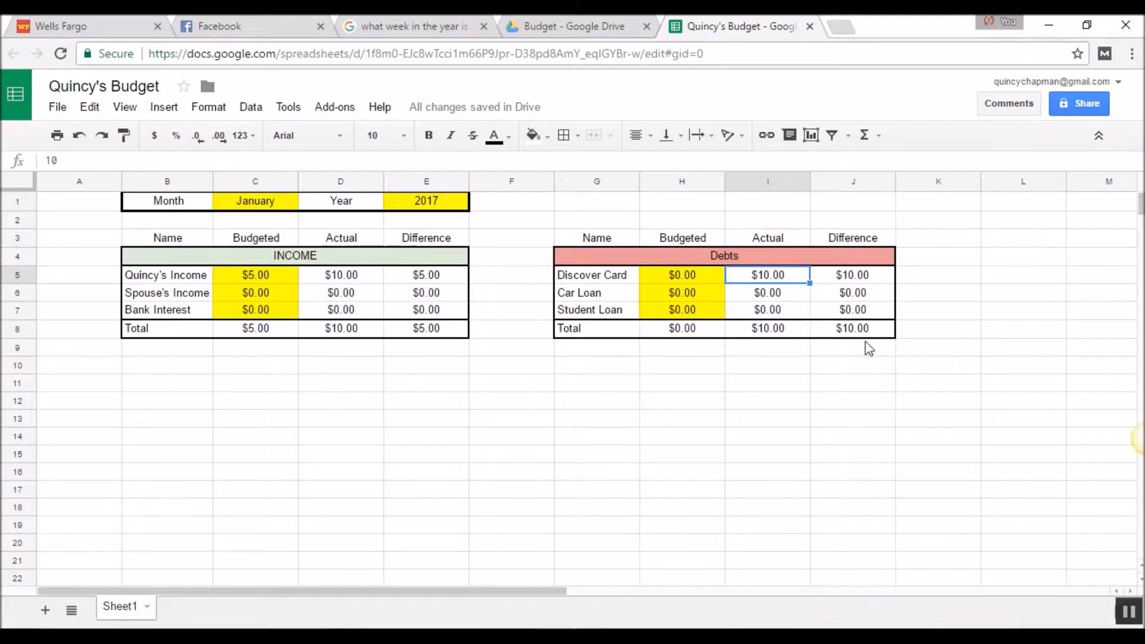
text(0)
key(Return)
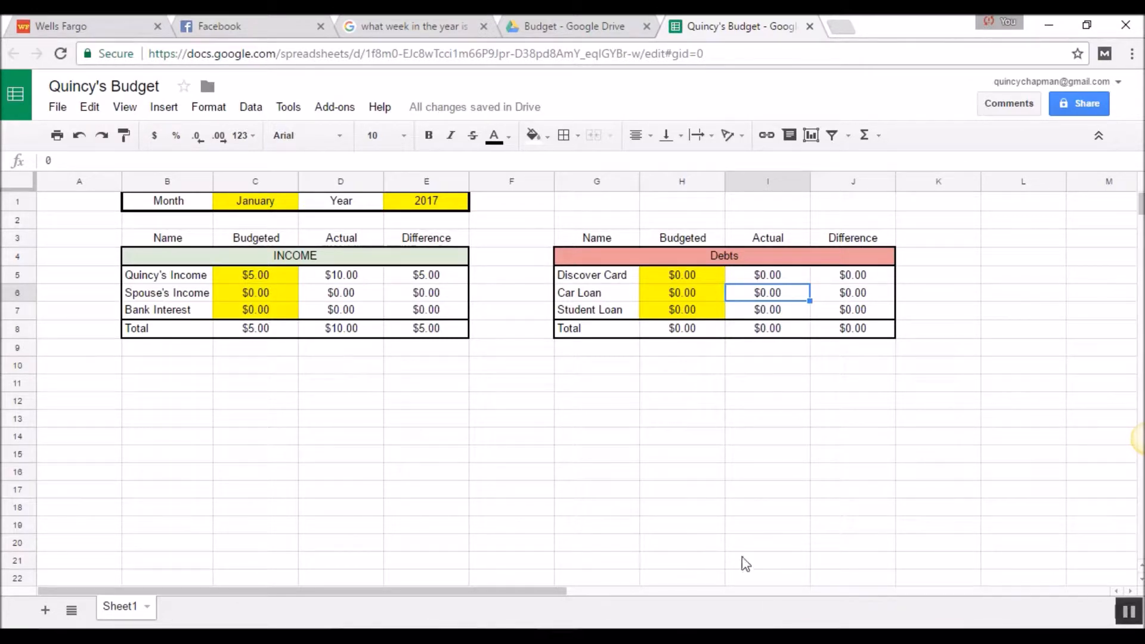
Step: Switch to the Ultimate Budget Template workbook in Excel and set the budgeted amount of Debt 1 to 5
click(681, 586)
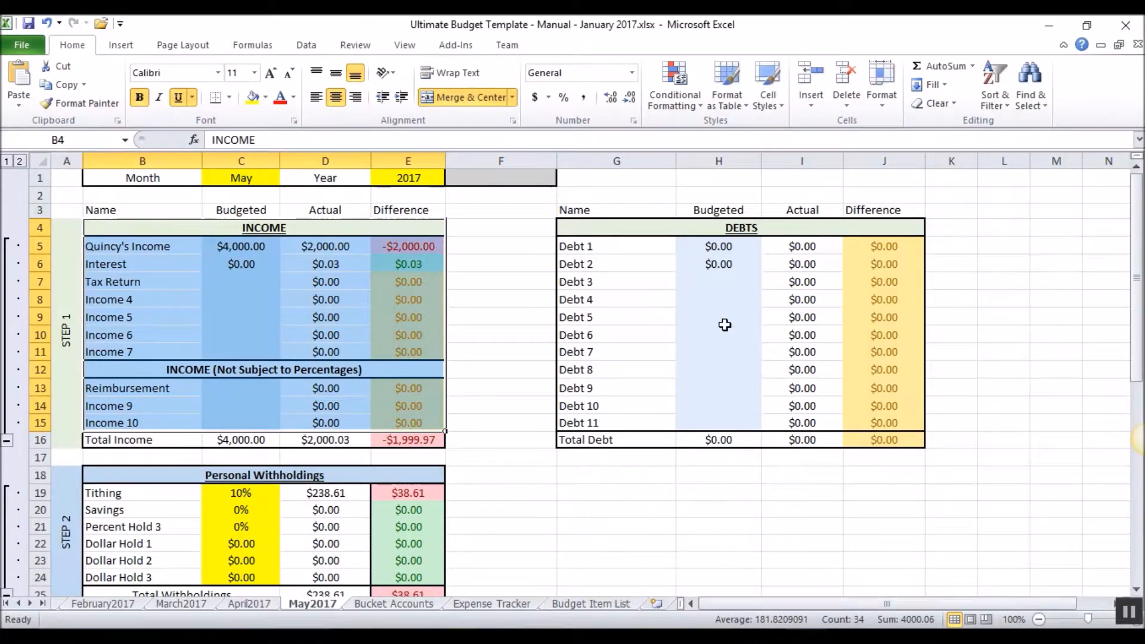
click(720, 246)
text(5)
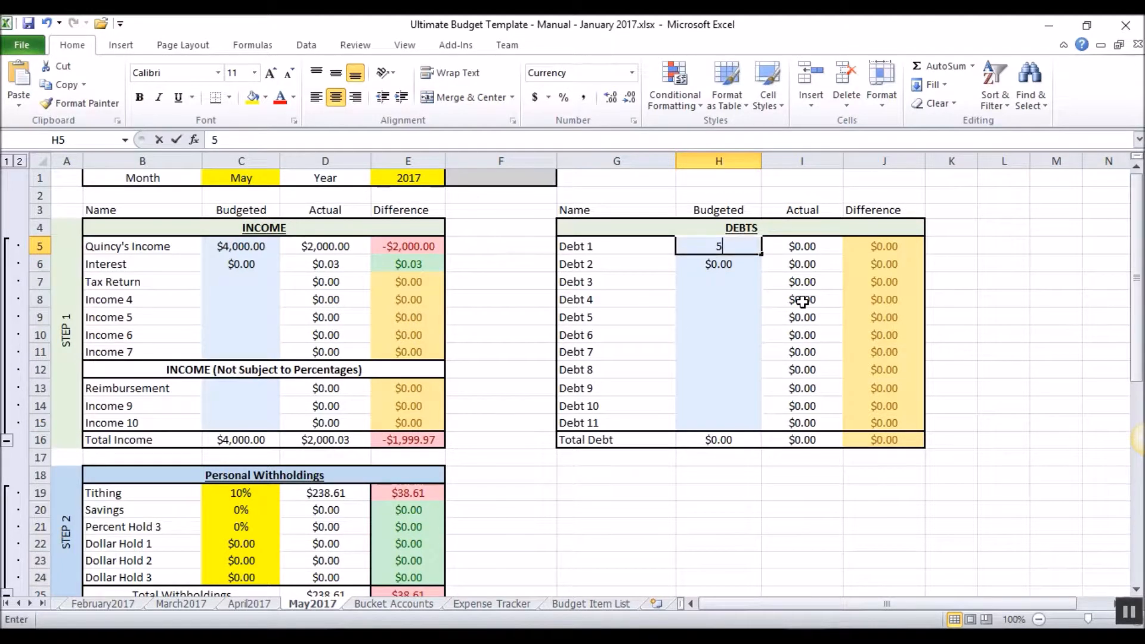
key(Return)
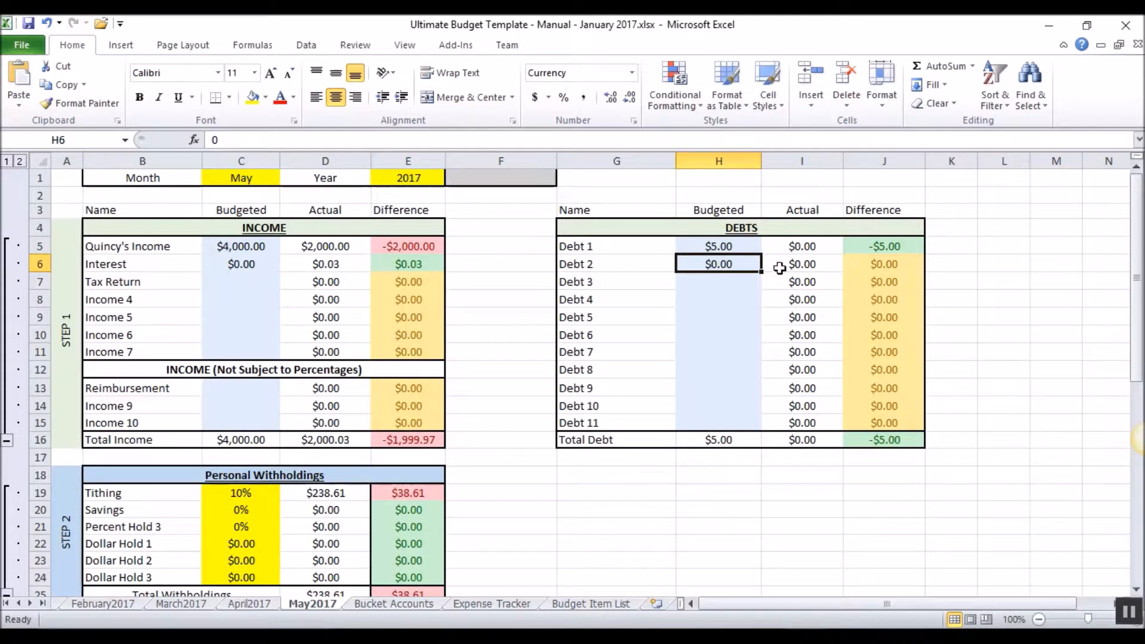
Step: Compare the Difference formulas of Debt 1 and the first income row in the Excel template
click(884, 245)
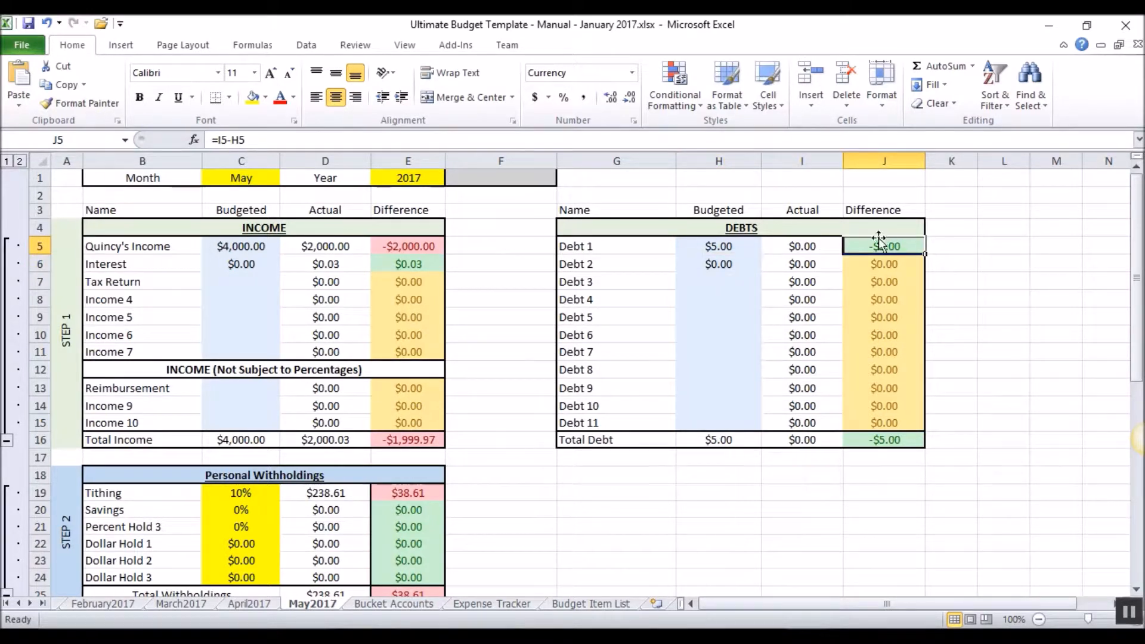
click(402, 244)
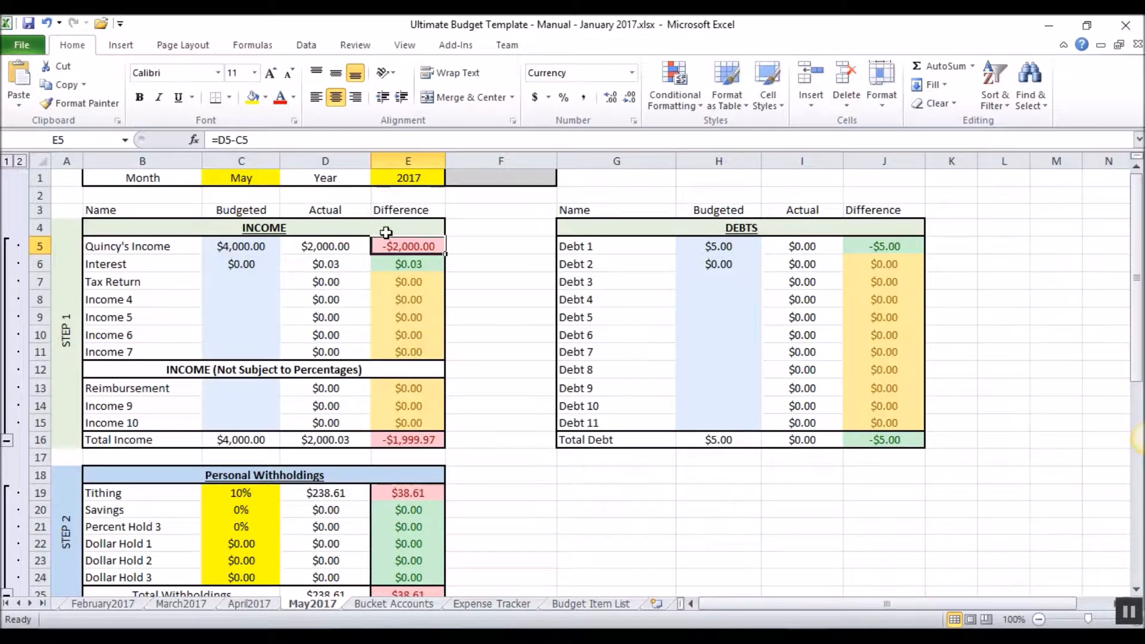
click(878, 248)
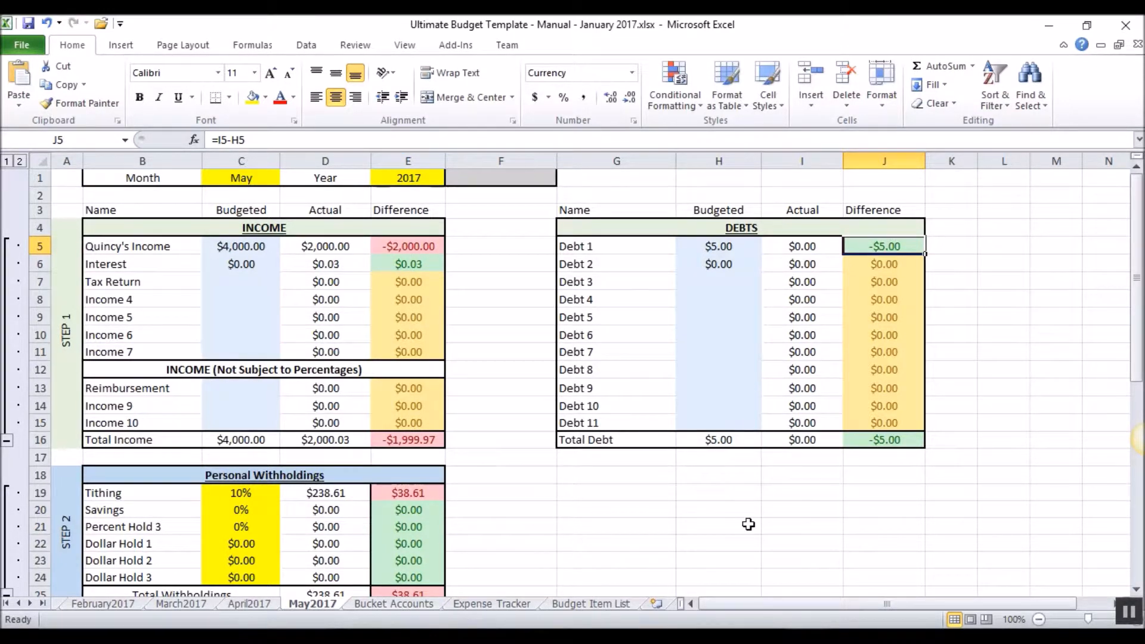
Step: Switch to the Google Sheets budget and examine the Difference columns of both tables, including the formula for Discover Card
click(804, 635)
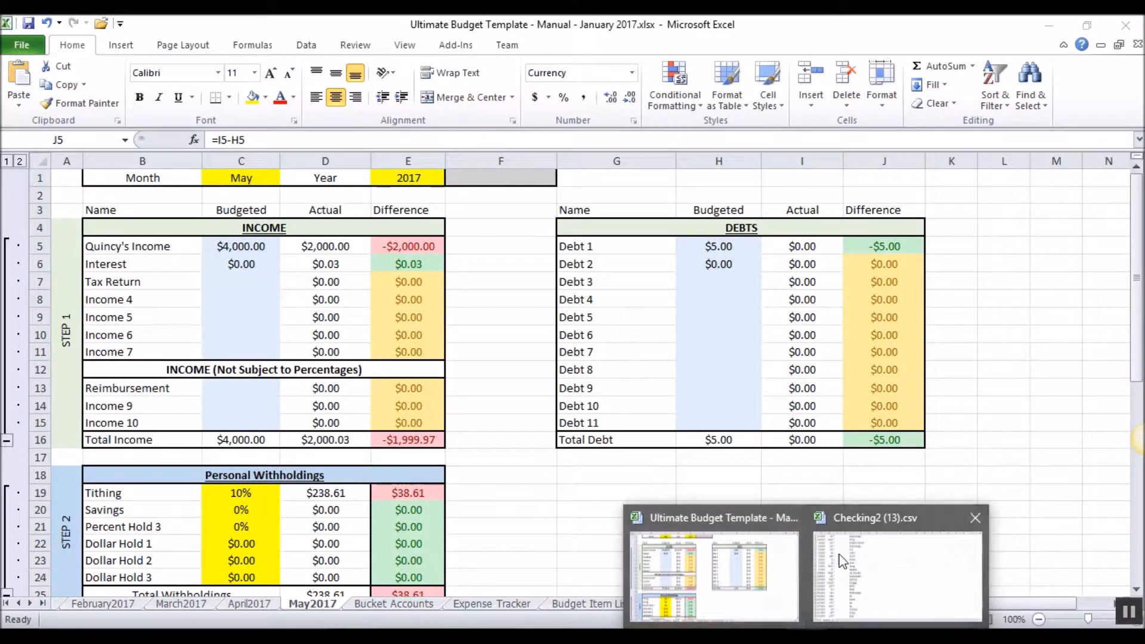
click(517, 635)
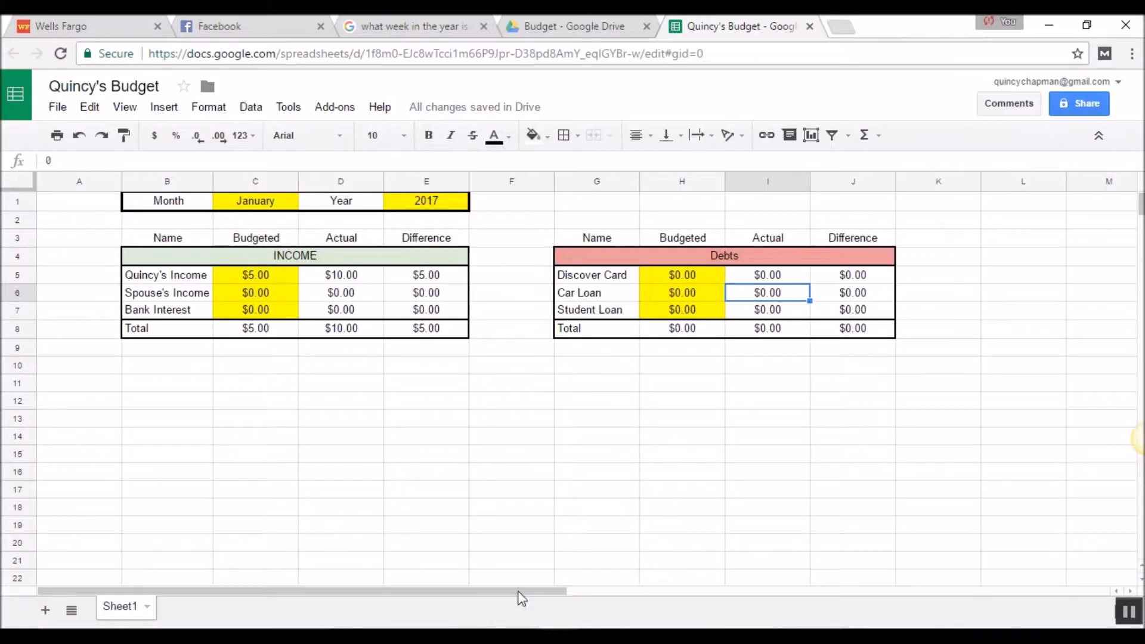
click(488, 498)
drag(450, 275, 444, 311)
drag(852, 275, 858, 309)
click(829, 375)
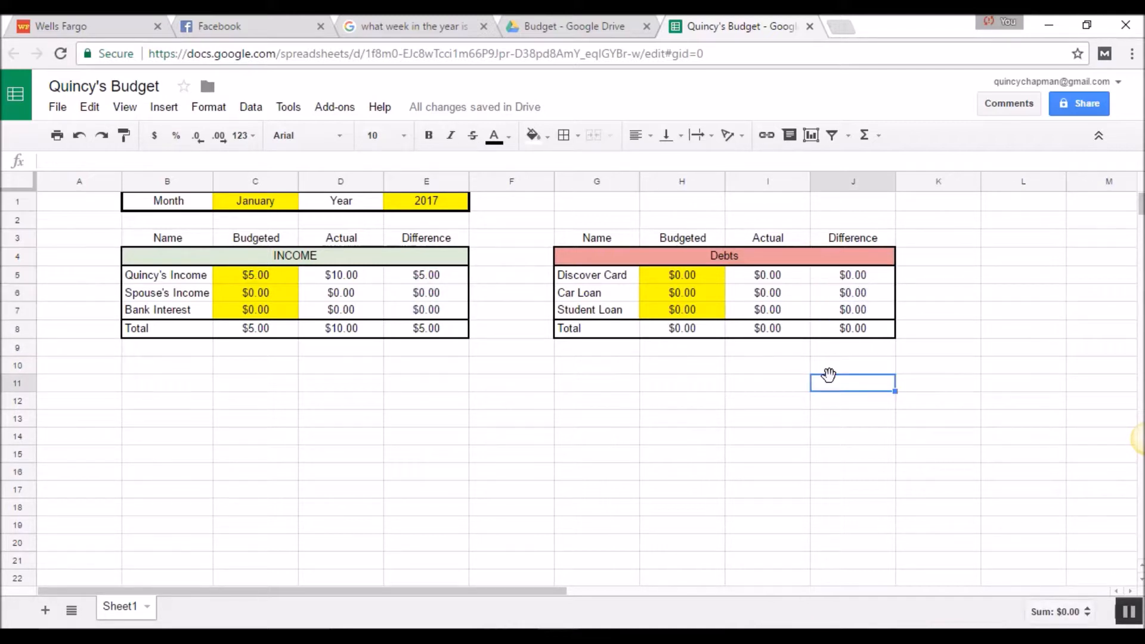
click(836, 274)
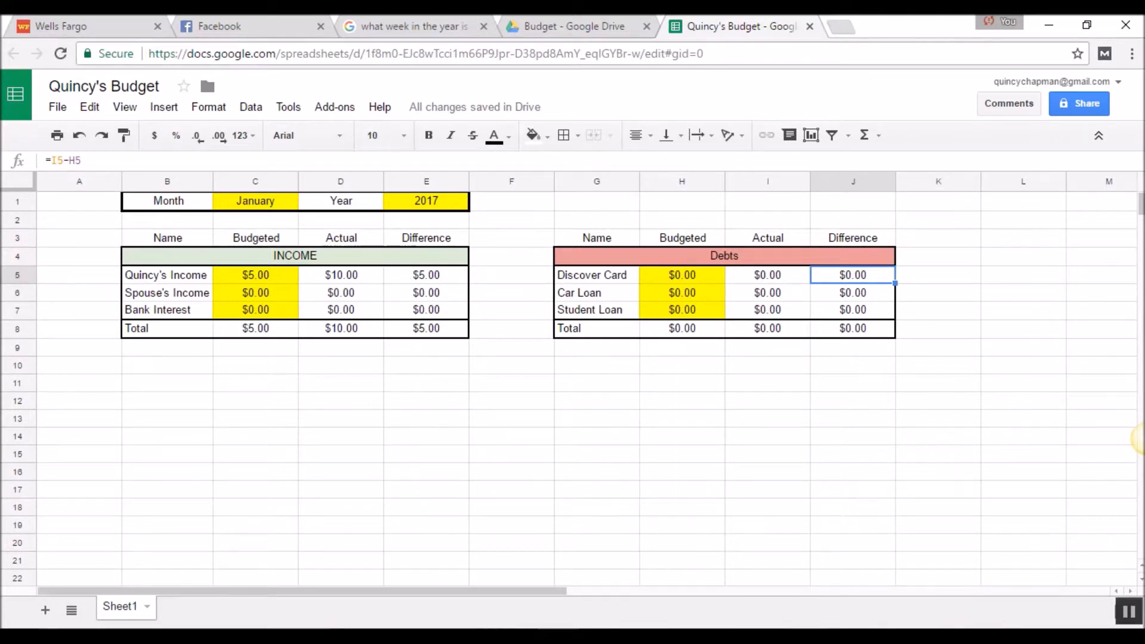
Step: Switch to the Ultimate Budget Template workbook in Excel and review the layout of its Personal Withholdings section
click(702, 581)
scroll(284, 432, down, 2)
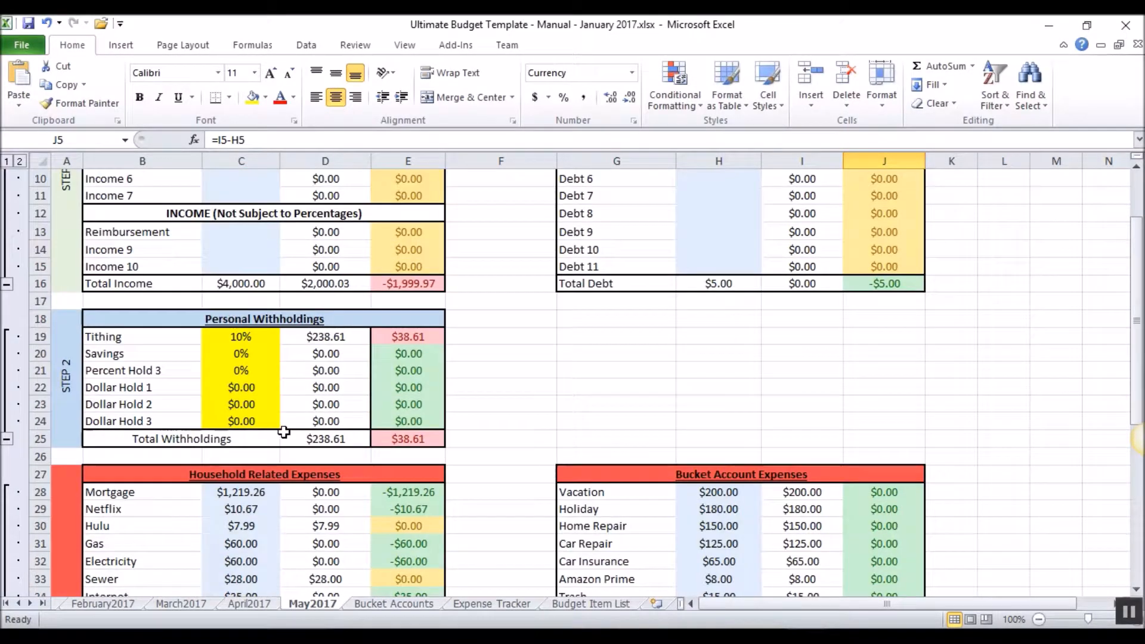
scroll(284, 431, up, 1)
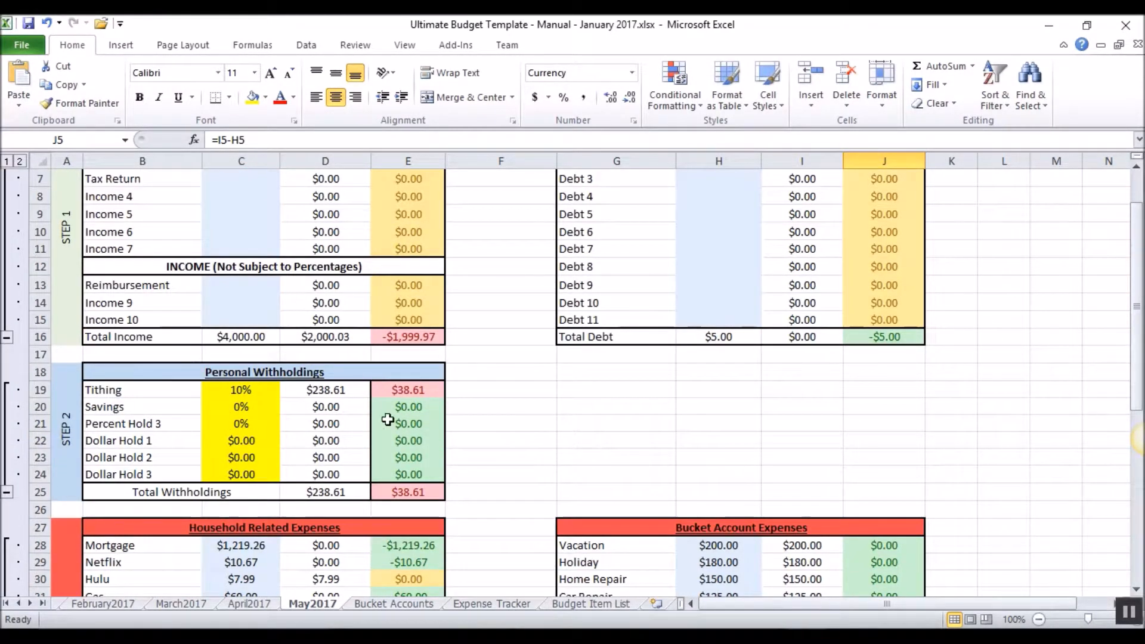
scroll(336, 410, down, 1)
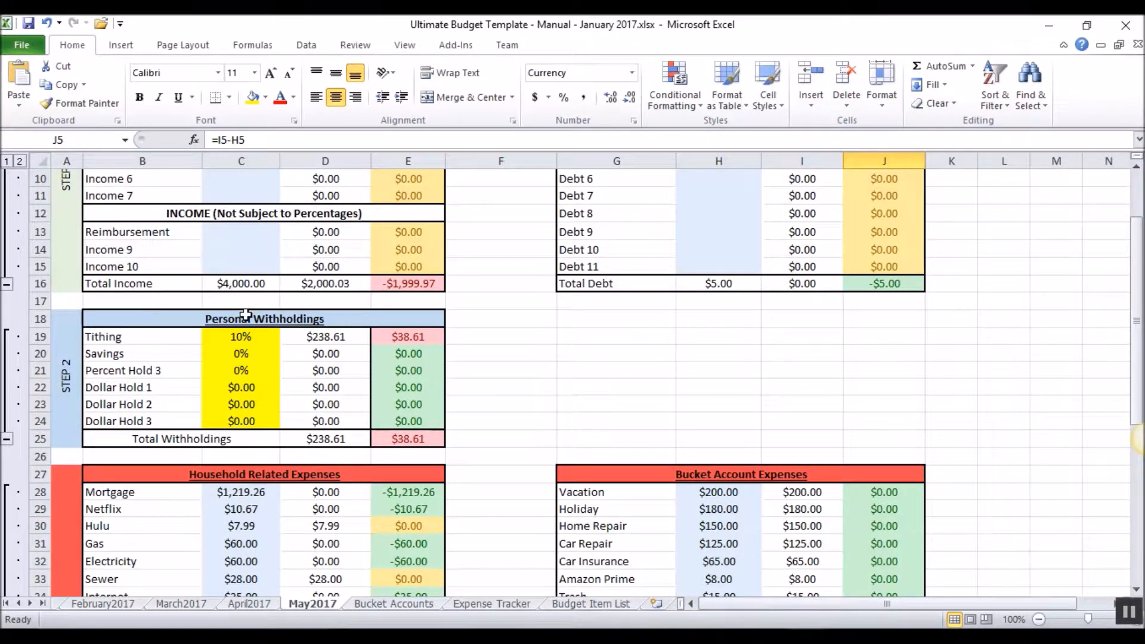
scroll(443, 379, up, 2)
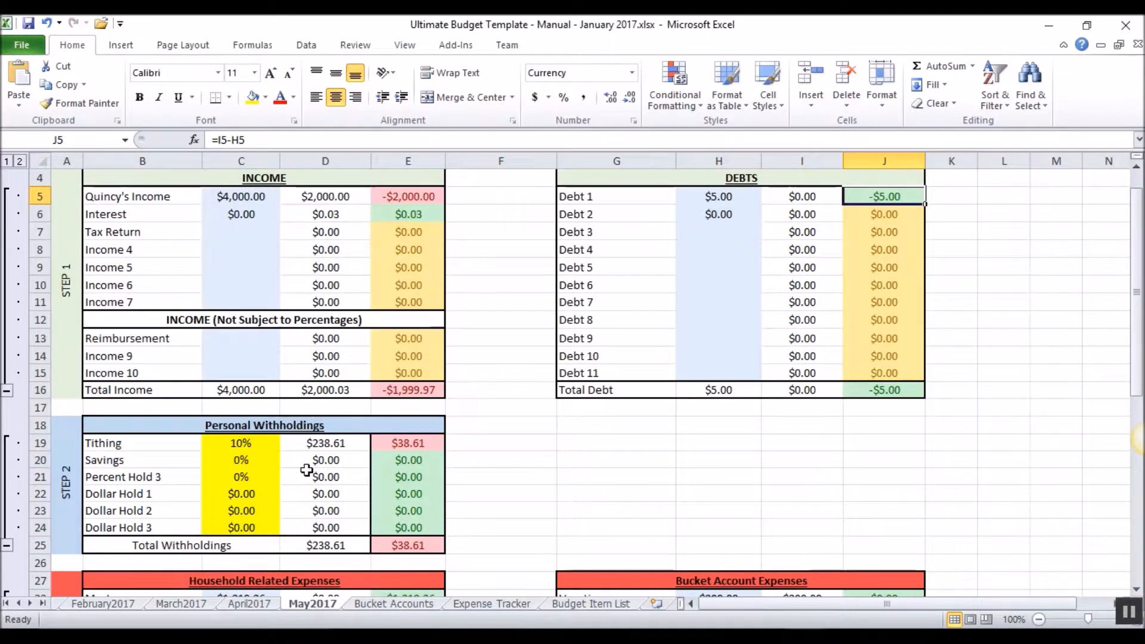
scroll(132, 484, down, 1)
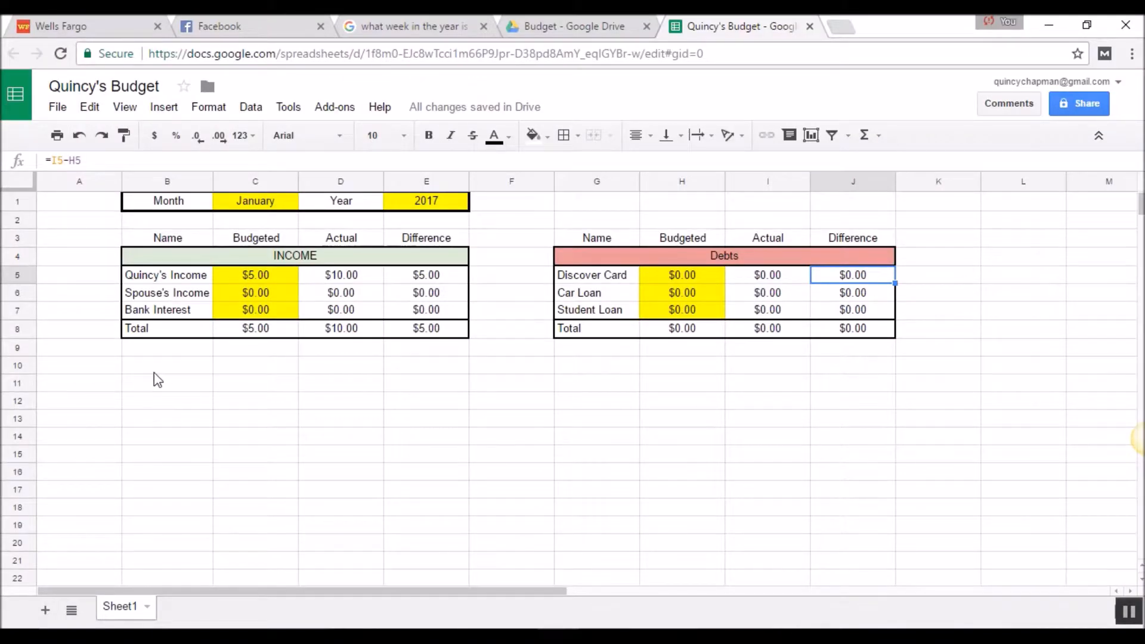
Step: In the Google Sheets budget, merge cells B10 to E10 below the Income table
drag(197, 365, 460, 370)
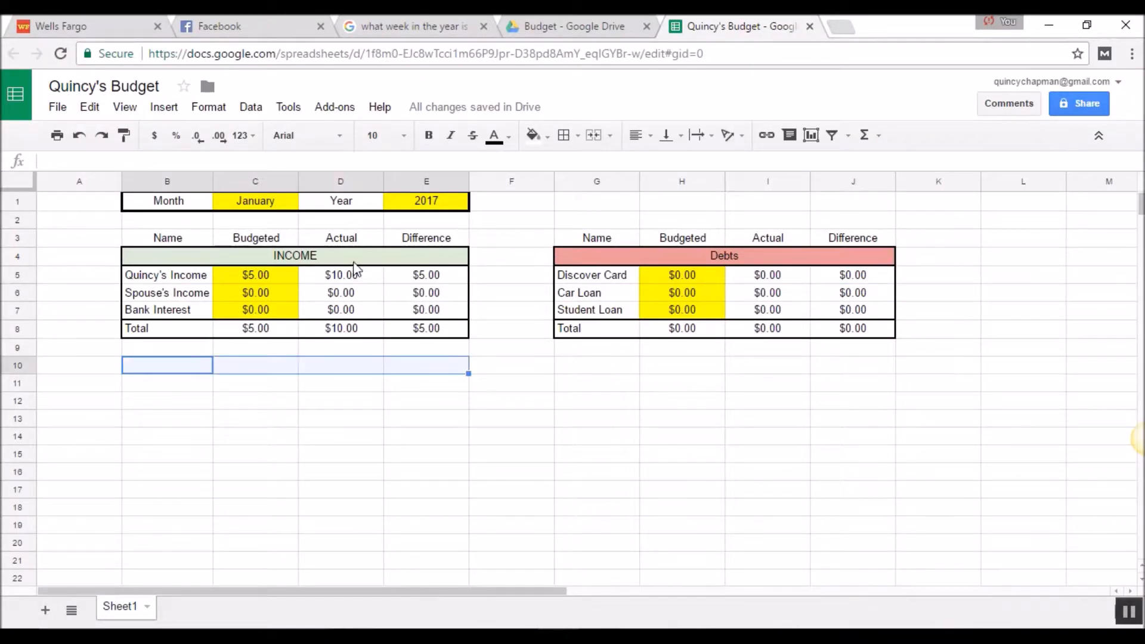
click(593, 135)
click(304, 417)
click(257, 364)
click(296, 424)
click(257, 365)
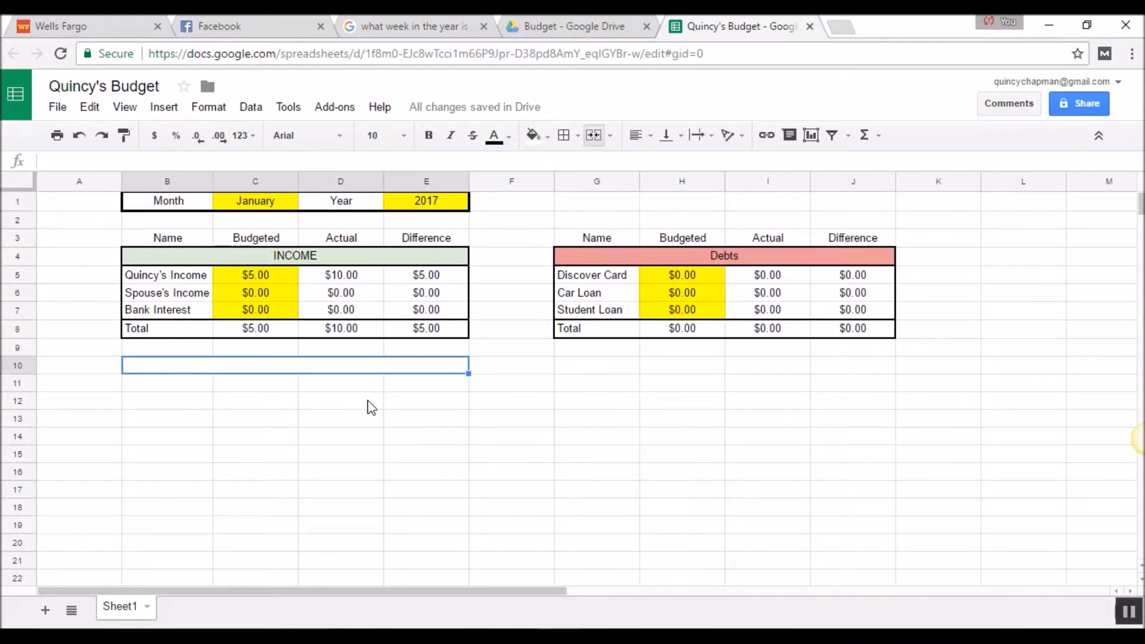
Step: Enter the heading "Witholdings" in the merged cell in row 10
text(With)
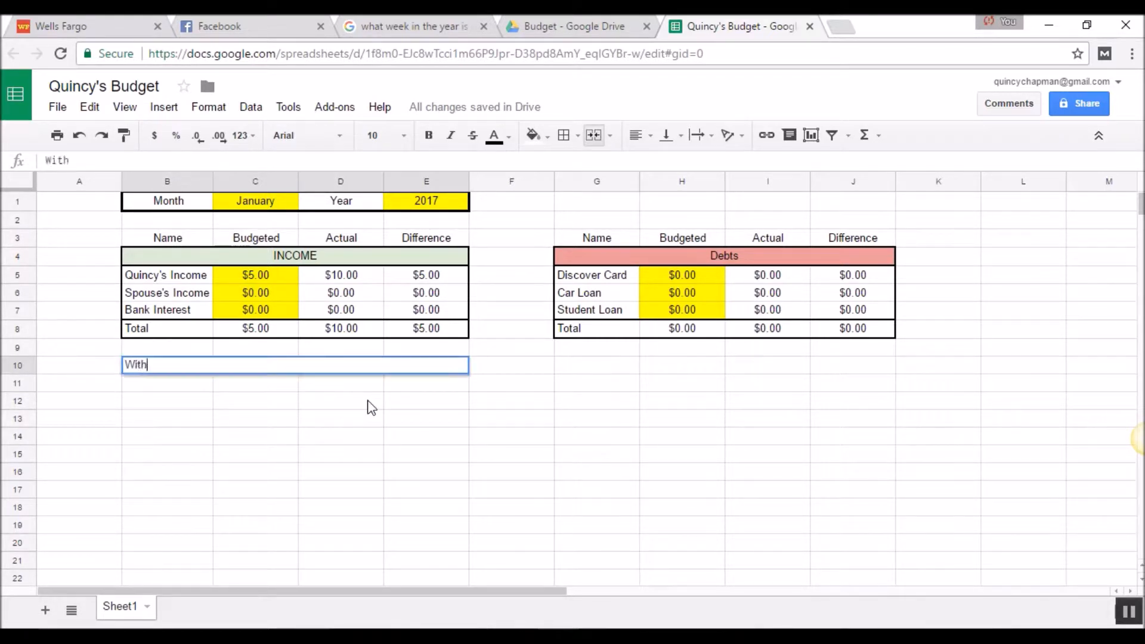
text(oldings)
key(Return)
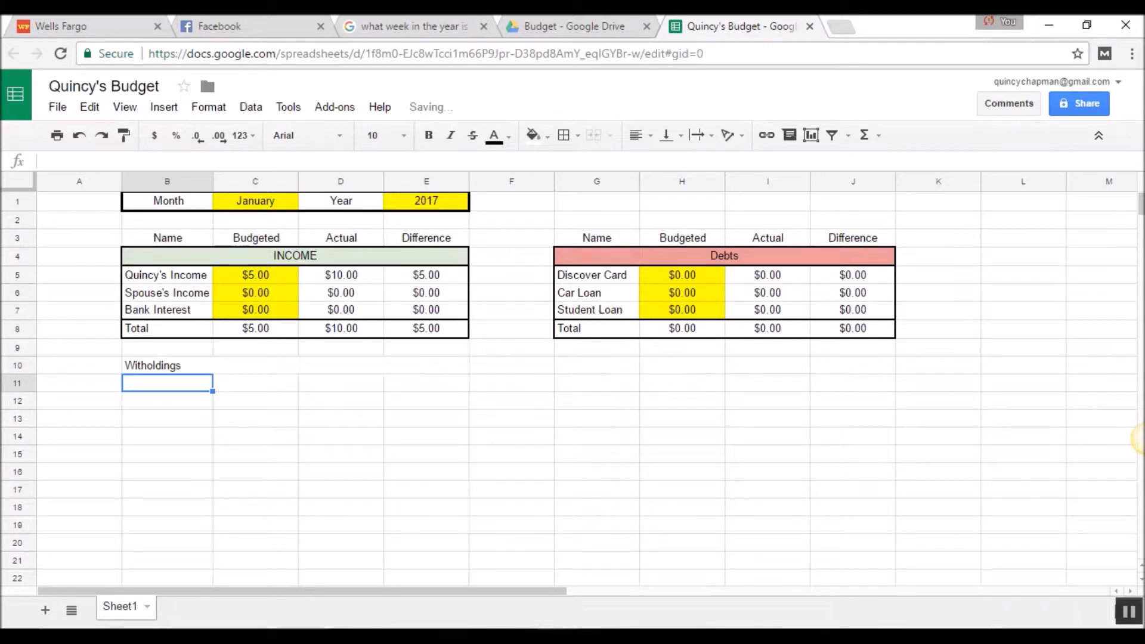
Step: Switch to the Excel template and examine the Tithing, Savings and Percent Hold 3 rows under Personal Withholdings
click(728, 605)
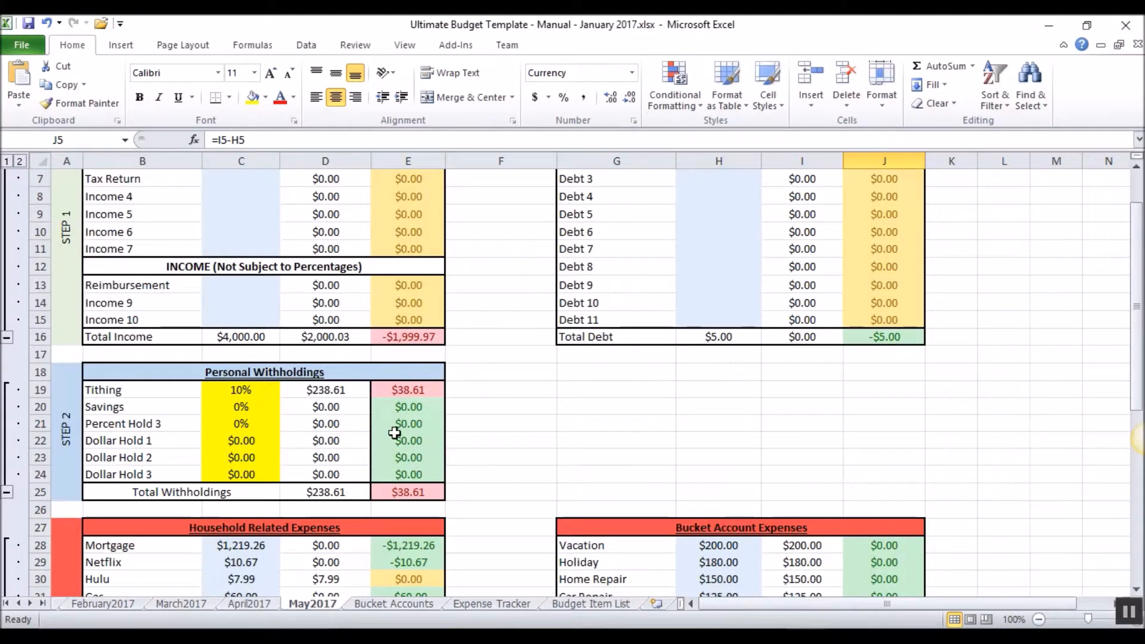
click(241, 390)
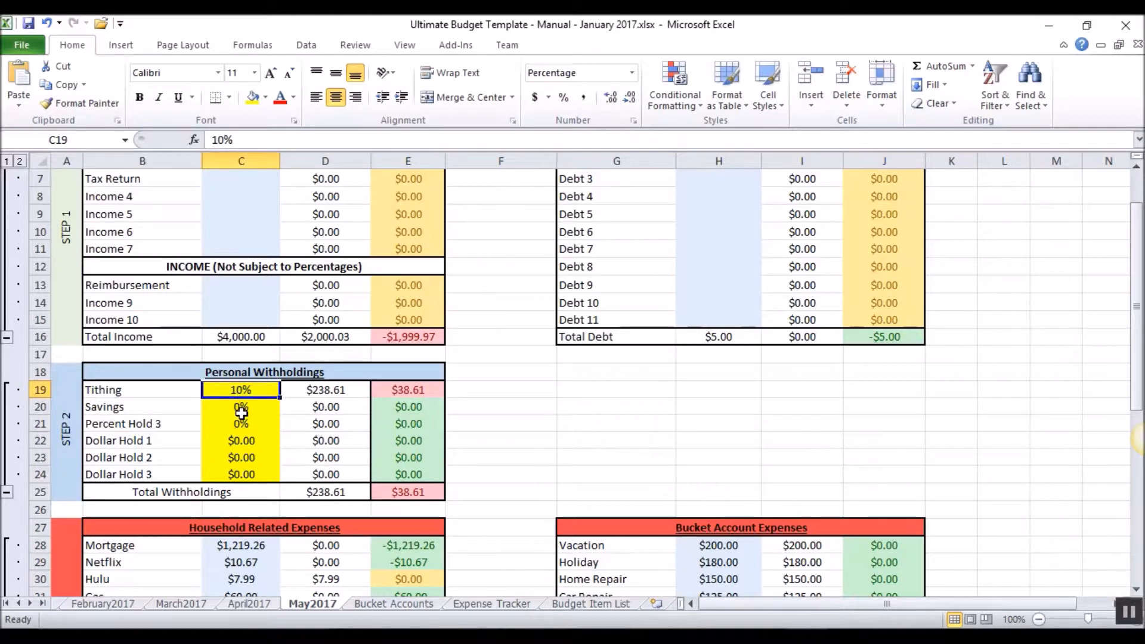
drag(134, 394, 133, 424)
scroll(308, 288, up, 2)
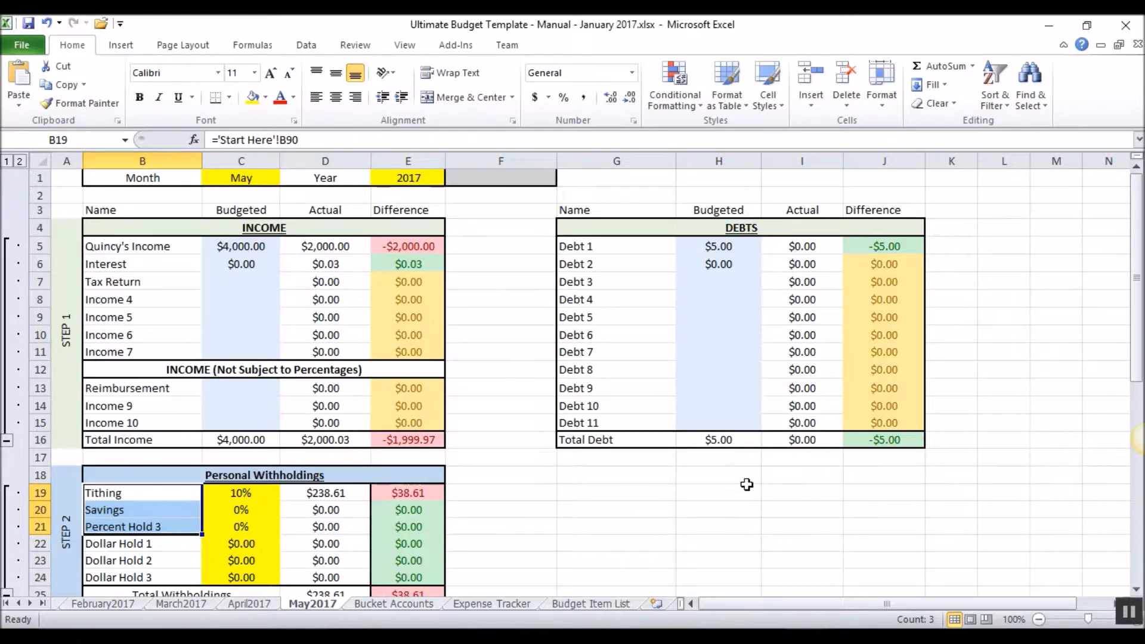
Step: Switch to the Google Sheets budget and correct the spelling of the row 10 heading to "Withholdings"
click(802, 635)
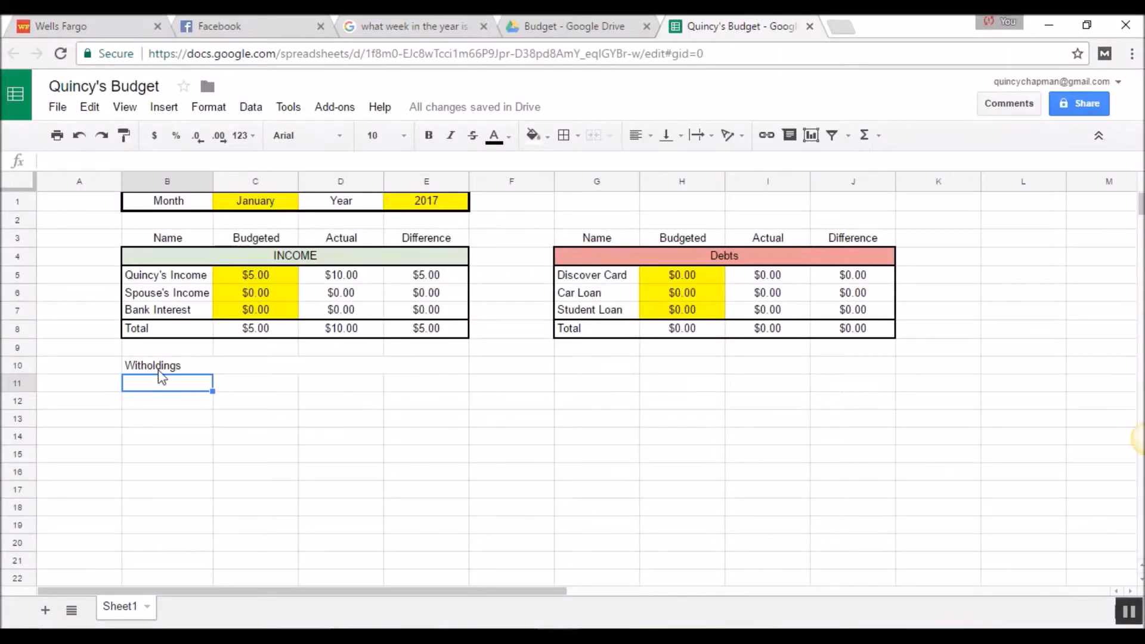
key(shift+Right)
key(shift+Right)
key(shift+Right)
double_click(157, 360)
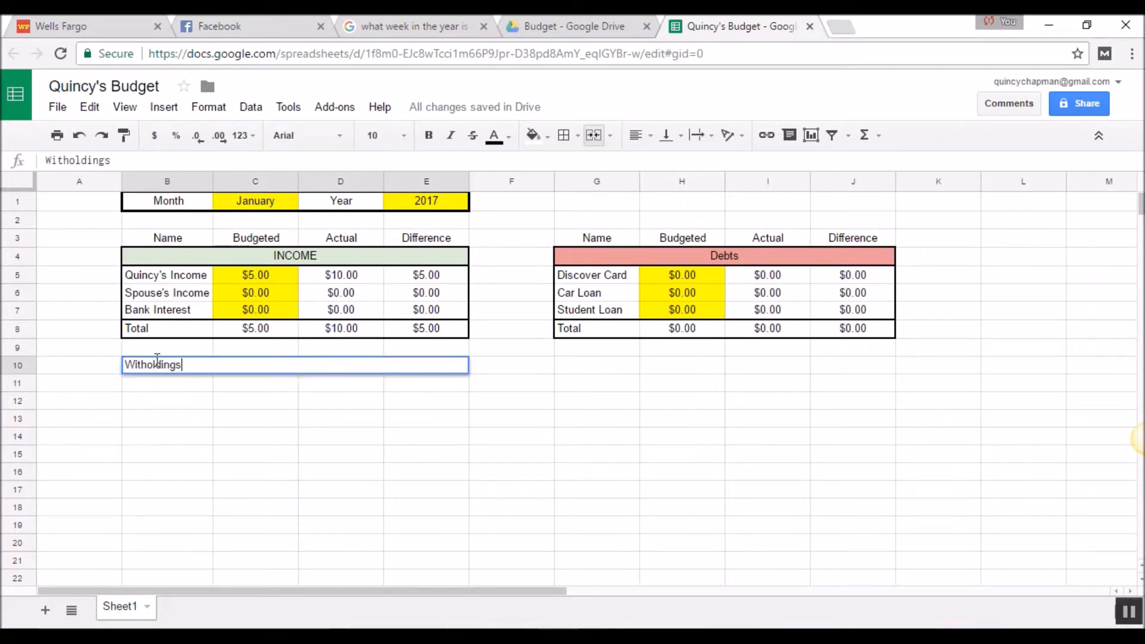
text(h)
key(Return)
Step: Extend the row 10 heading to read "Personal Withholdings"
click(189, 371)
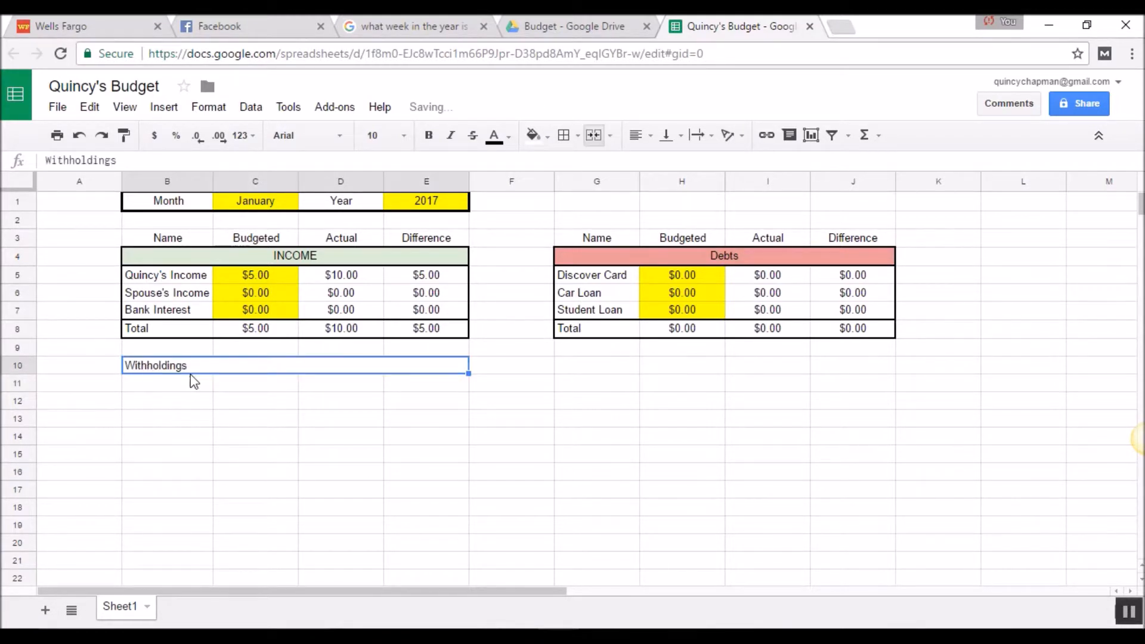
click(45, 160)
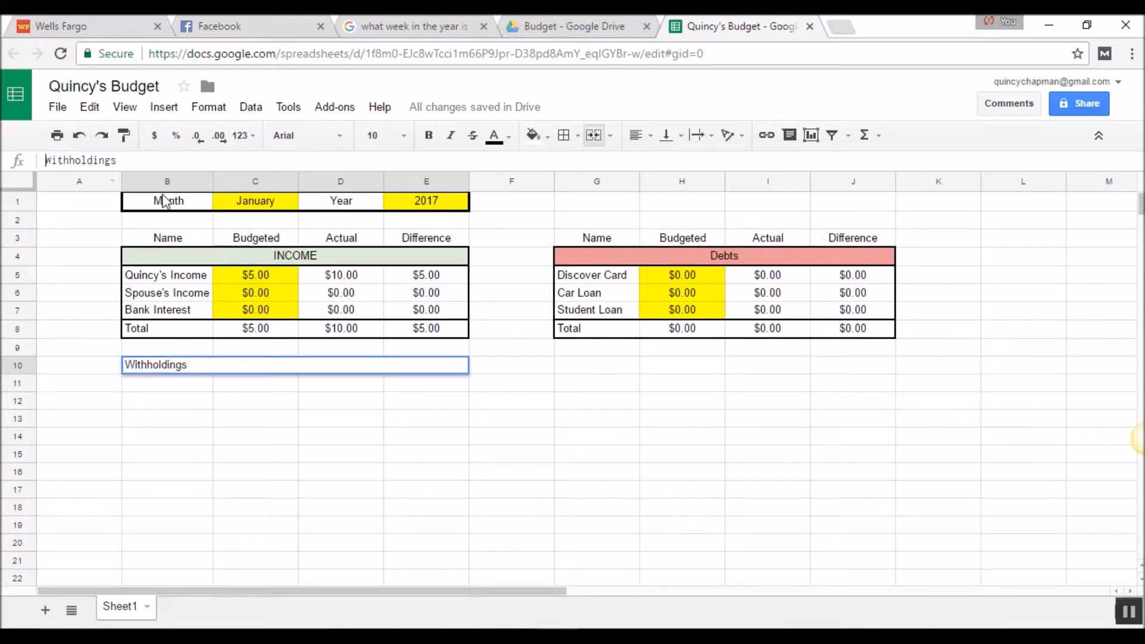
text(Personal)
key(Return)
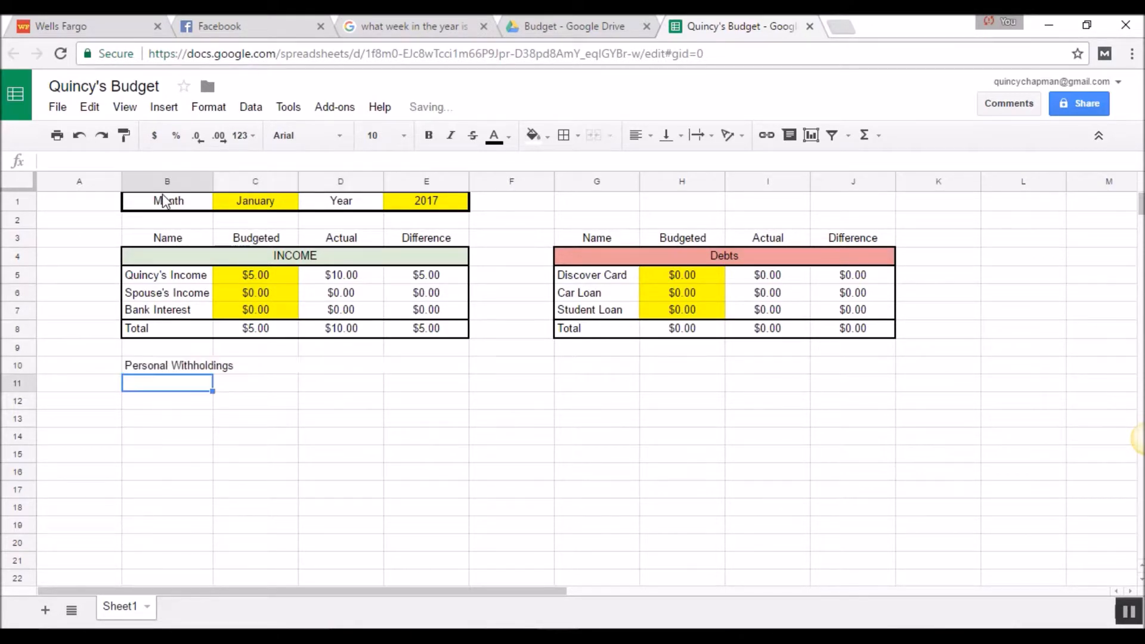
Step: Center the Personal Withholdings heading horizontally in its merged cell
click(350, 365)
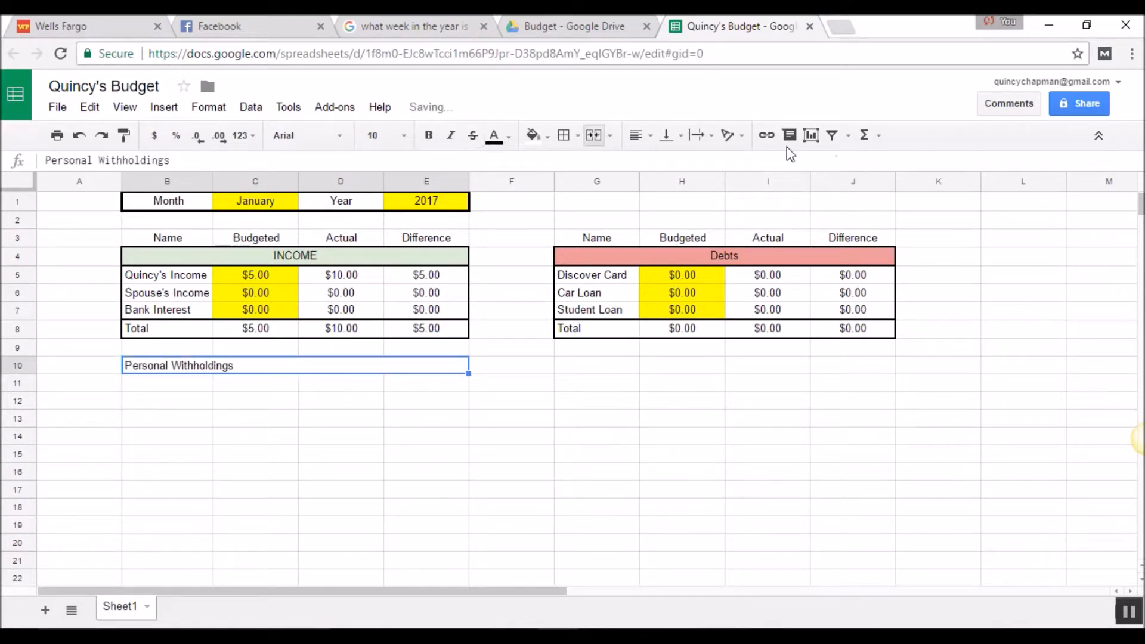
click(639, 135)
click(662, 164)
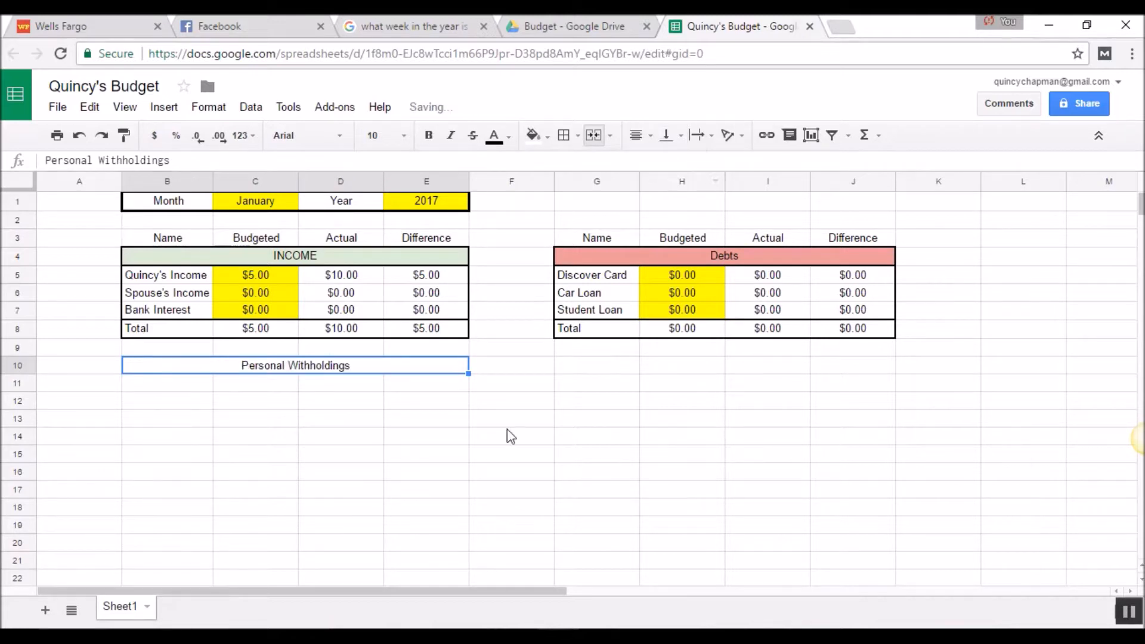
Step: Enter the row labels Tithing, Savings and Other in cells B11 to B13 under Personal Withholdings
click(132, 390)
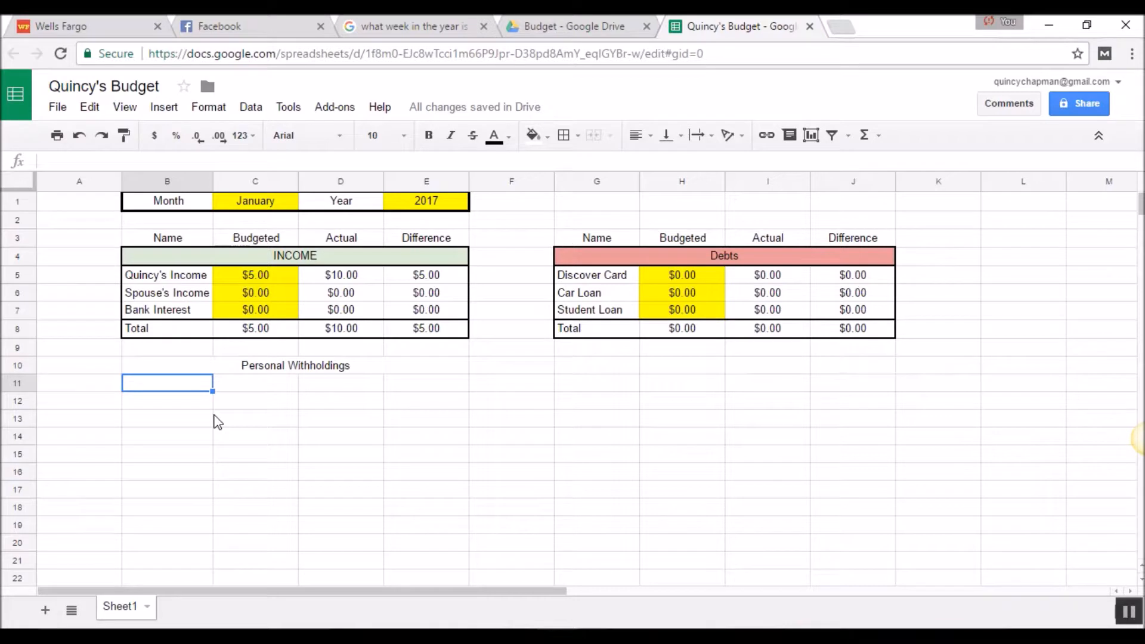
text(Tithing)
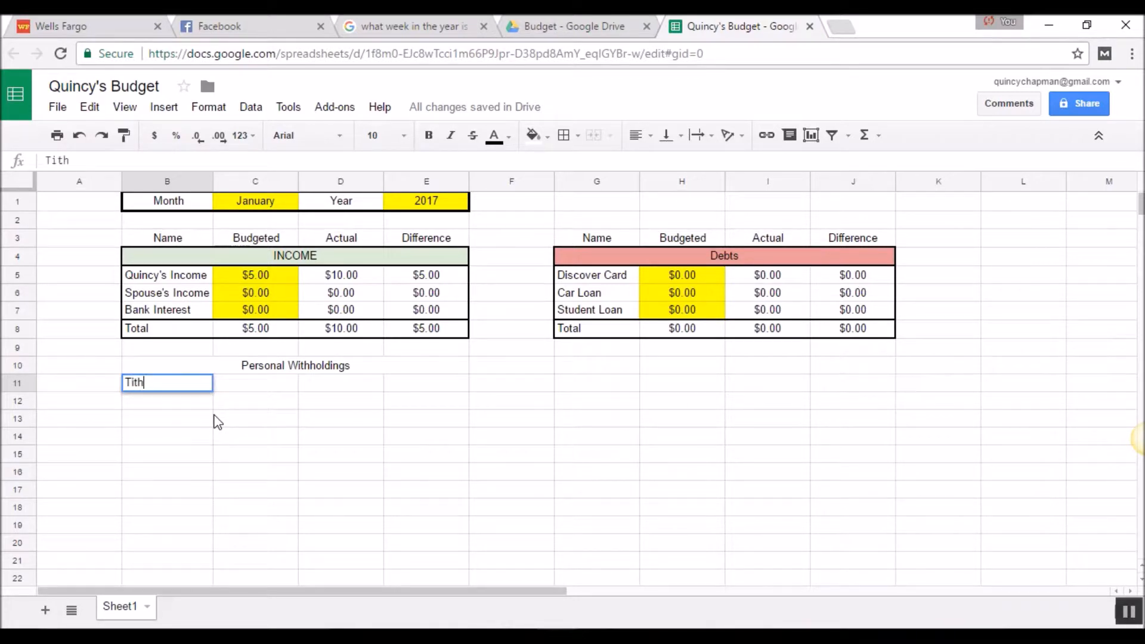
key(Return)
text(Savings)
key(Return)
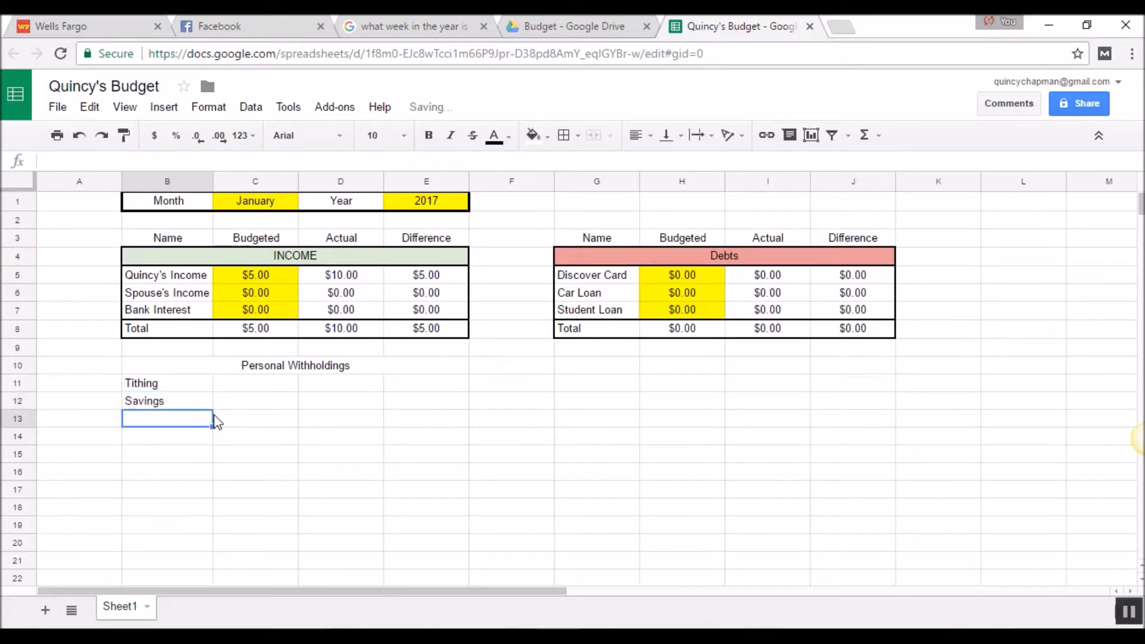
text(Other)
key(Return)
Step: Set the budgeted value of Tithing in cell C11 to 10%
key(Up)
key(Up)
key(Up)
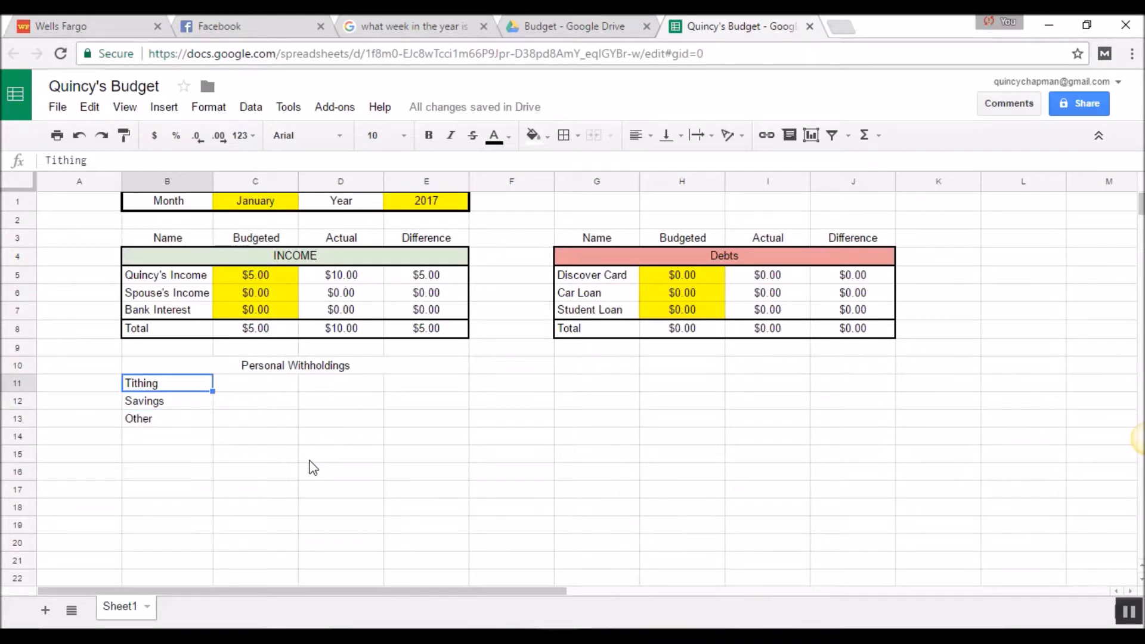
click(282, 456)
drag(169, 382, 213, 424)
key(Right)
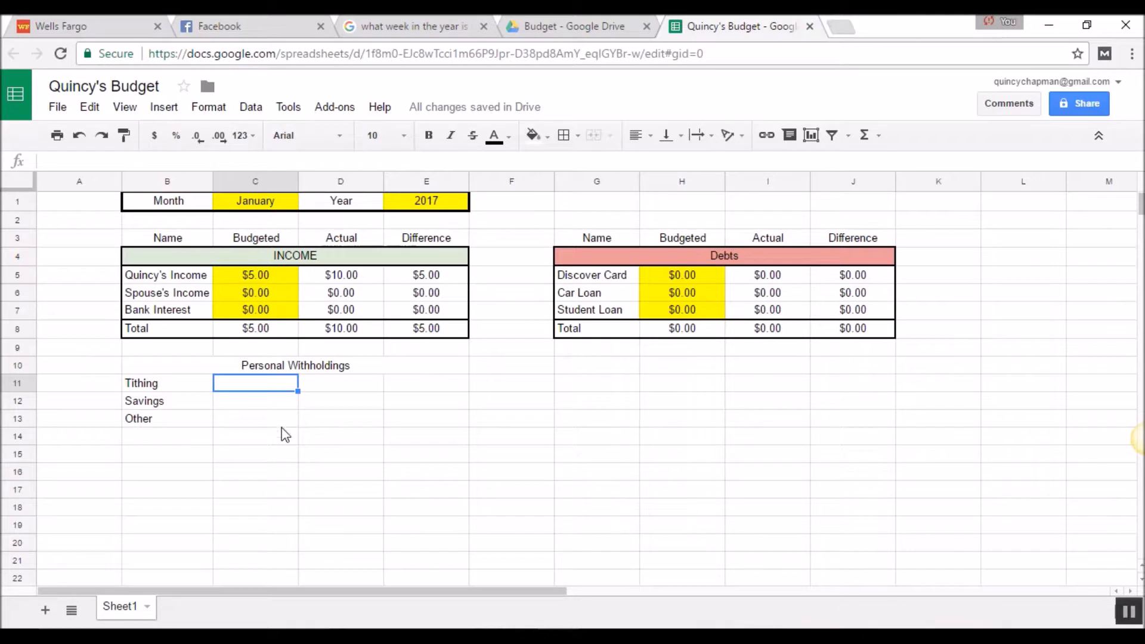
text(10%)
key(Return)
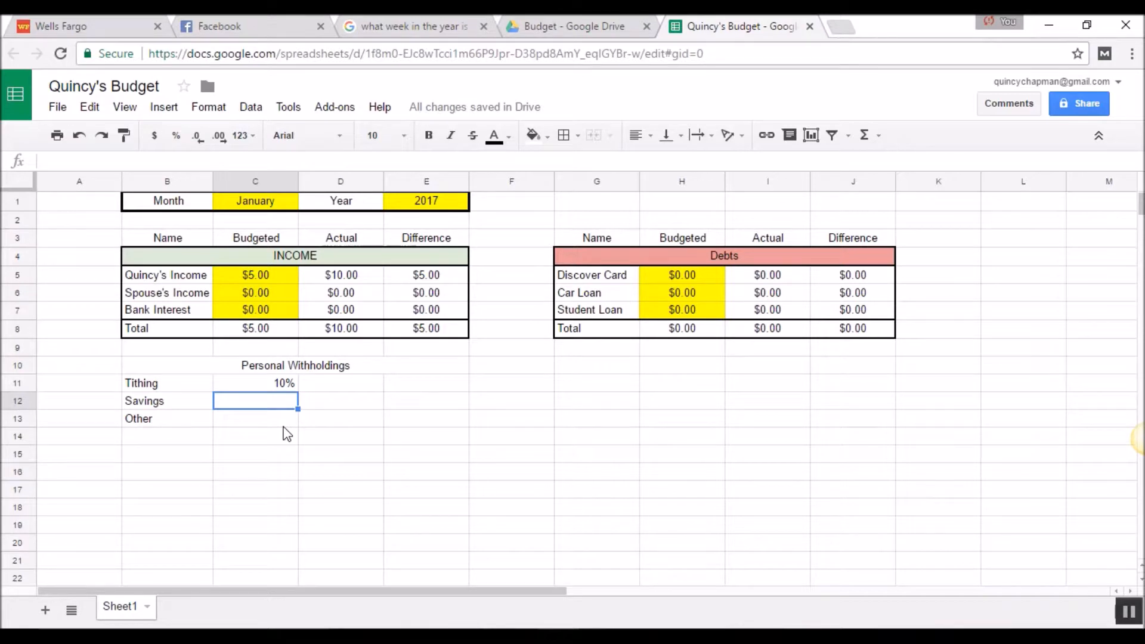
Step: Set the budgeted value of Savings in cell C12 to 100 and format it as currency
text(100)
key(Return)
key(Up)
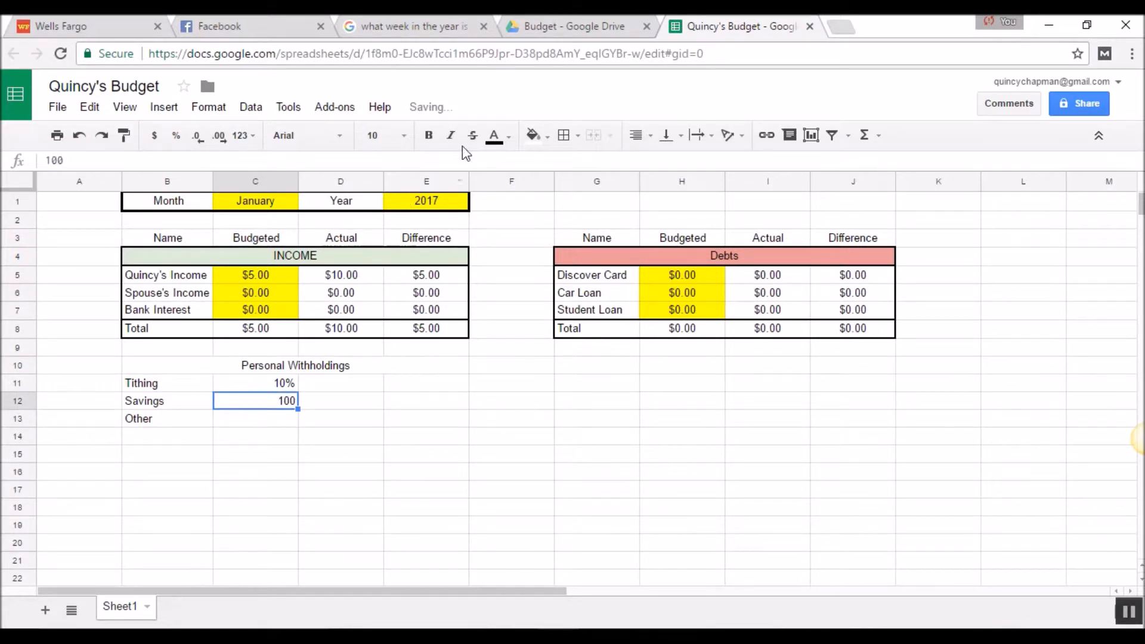
click(154, 136)
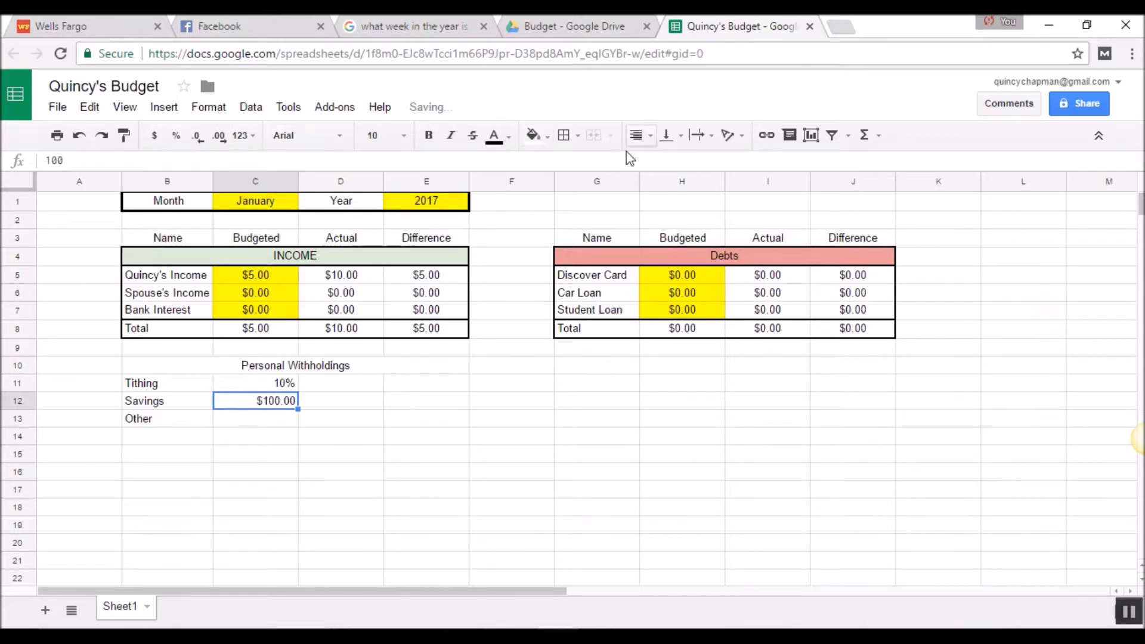
Step: Center the budgeted values in cells C11 to C13 of the Personal Withholdings table horizontally
click(637, 136)
click(337, 435)
drag(255, 382, 257, 420)
click(635, 136)
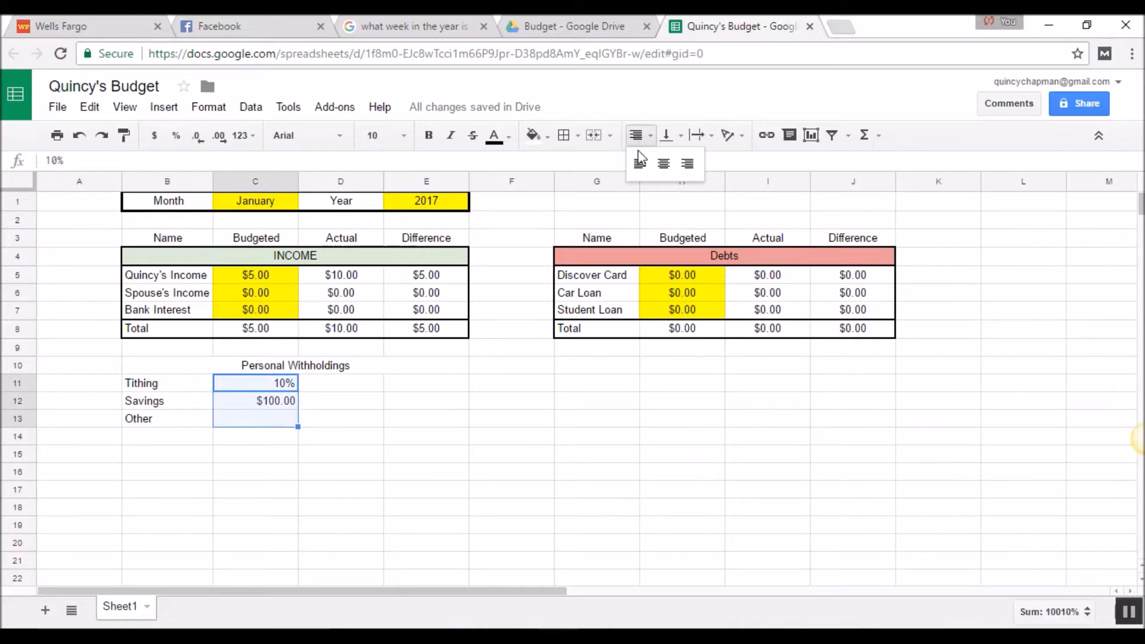
click(662, 159)
click(529, 454)
drag(255, 384, 260, 417)
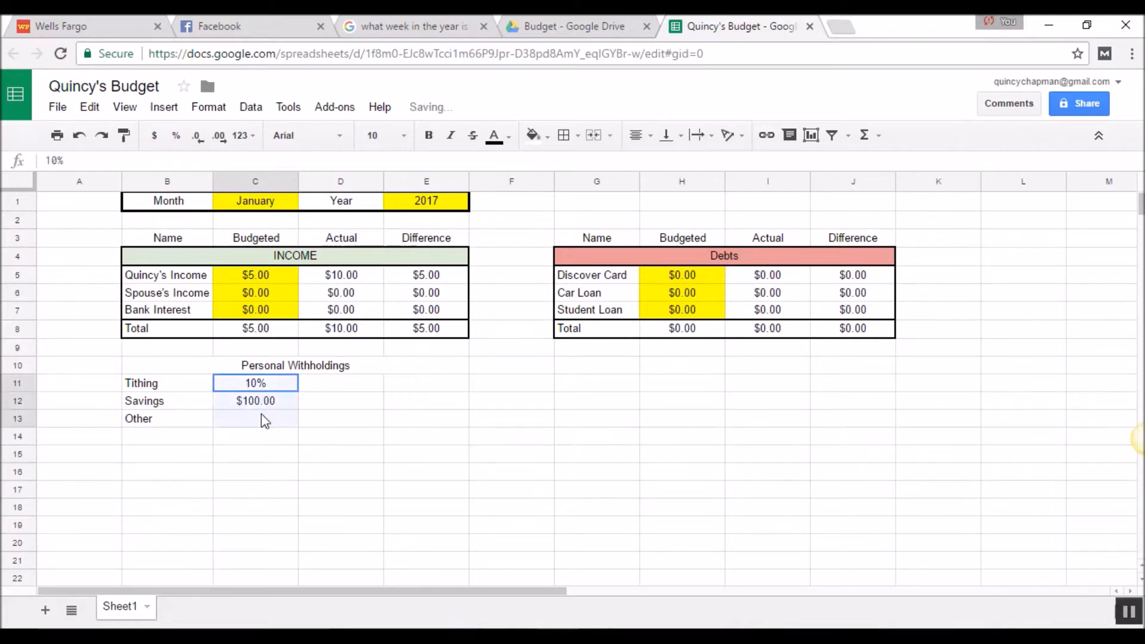
click(263, 438)
click(355, 379)
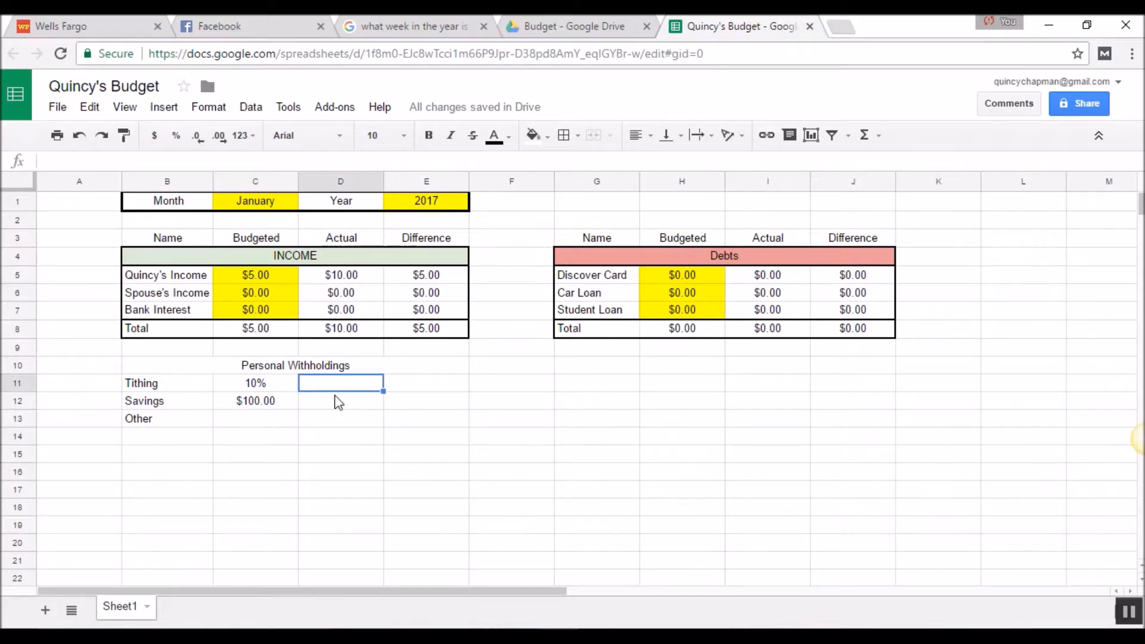
click(249, 239)
drag(260, 382, 259, 421)
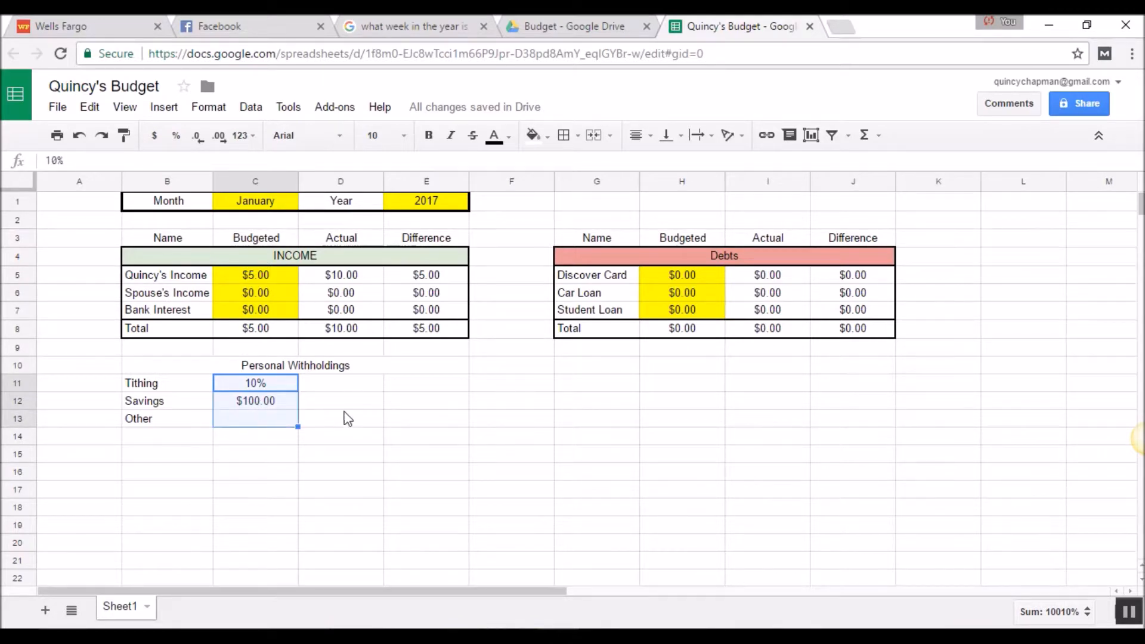
click(338, 236)
click(328, 387)
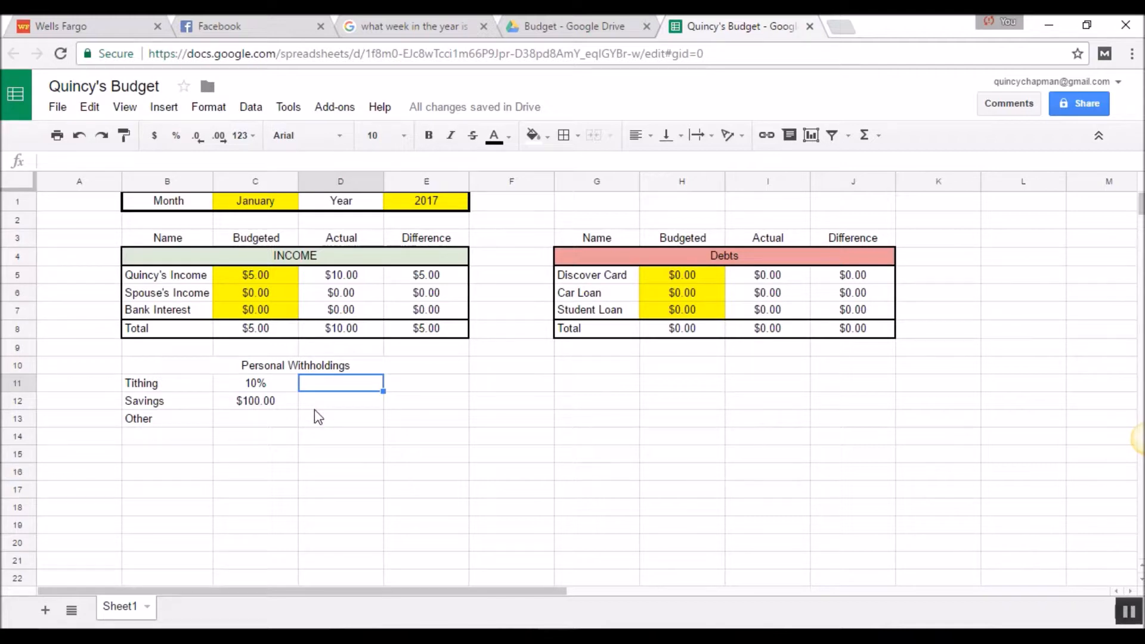
Step: Link the actual Savings value in cell D12 to its budgeted value with the formula =C12
click(314, 408)
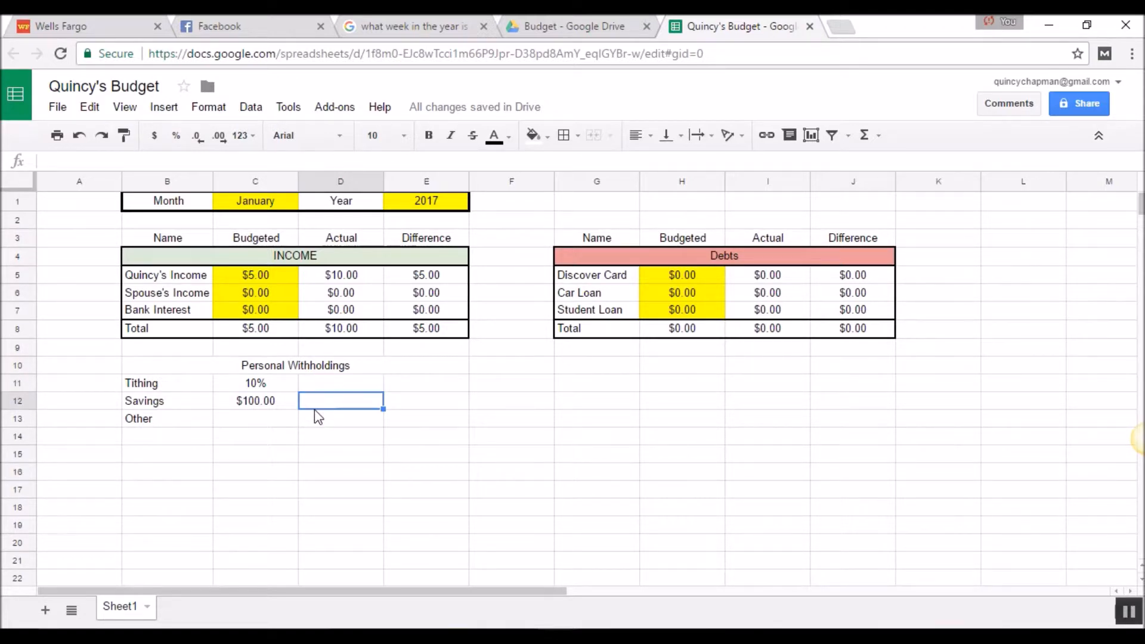
key(Left)
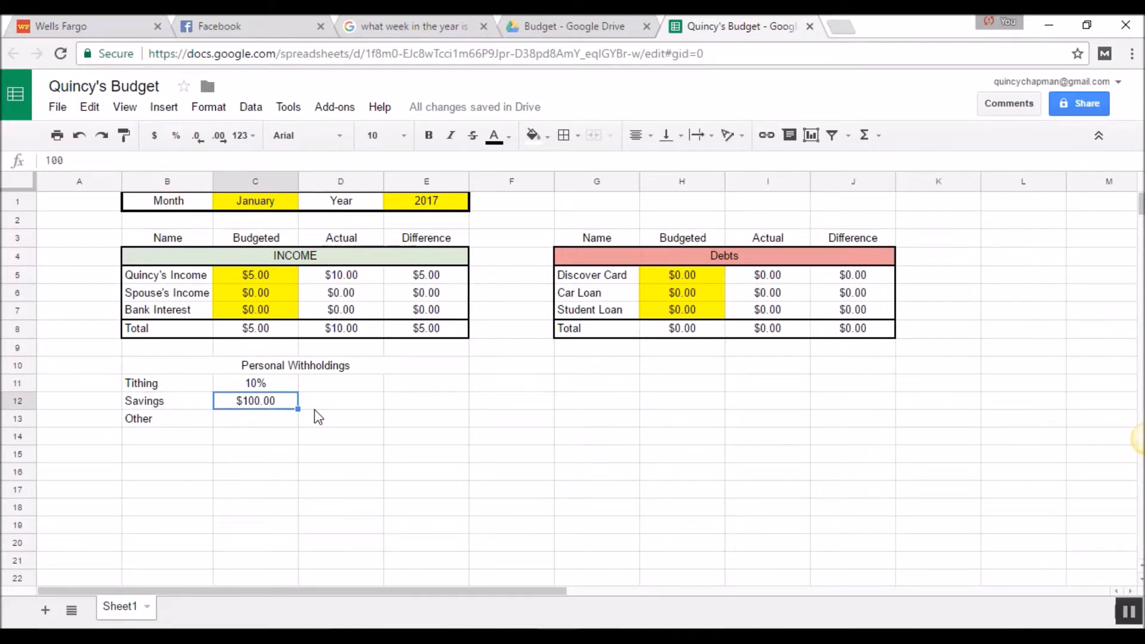
key(Right)
text(=)
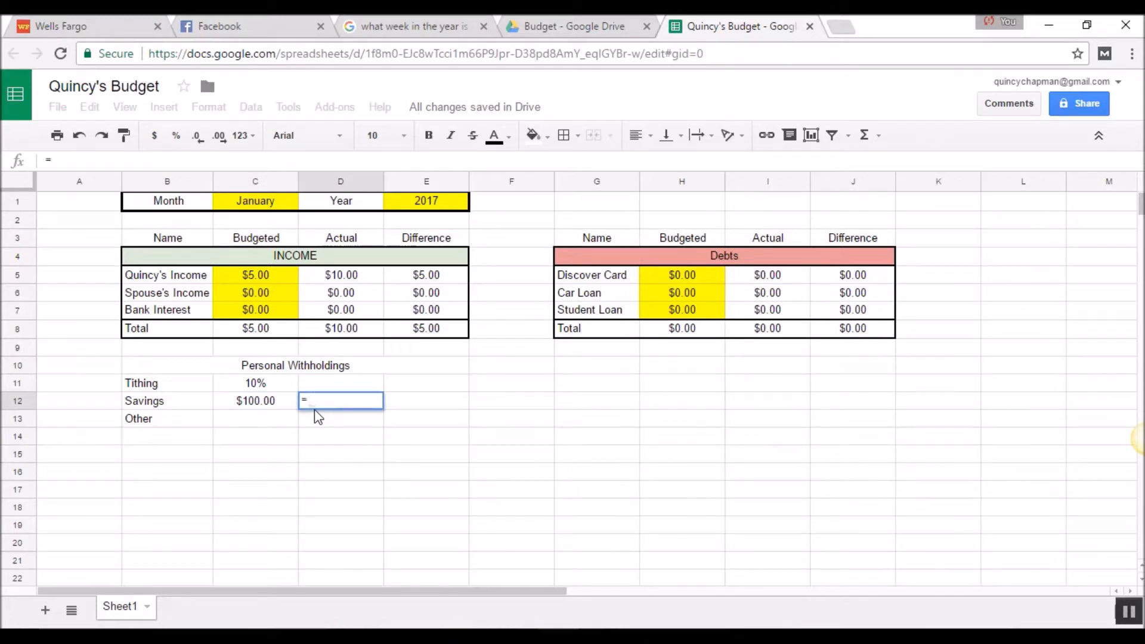
key(Left)
key(Return)
key(Up)
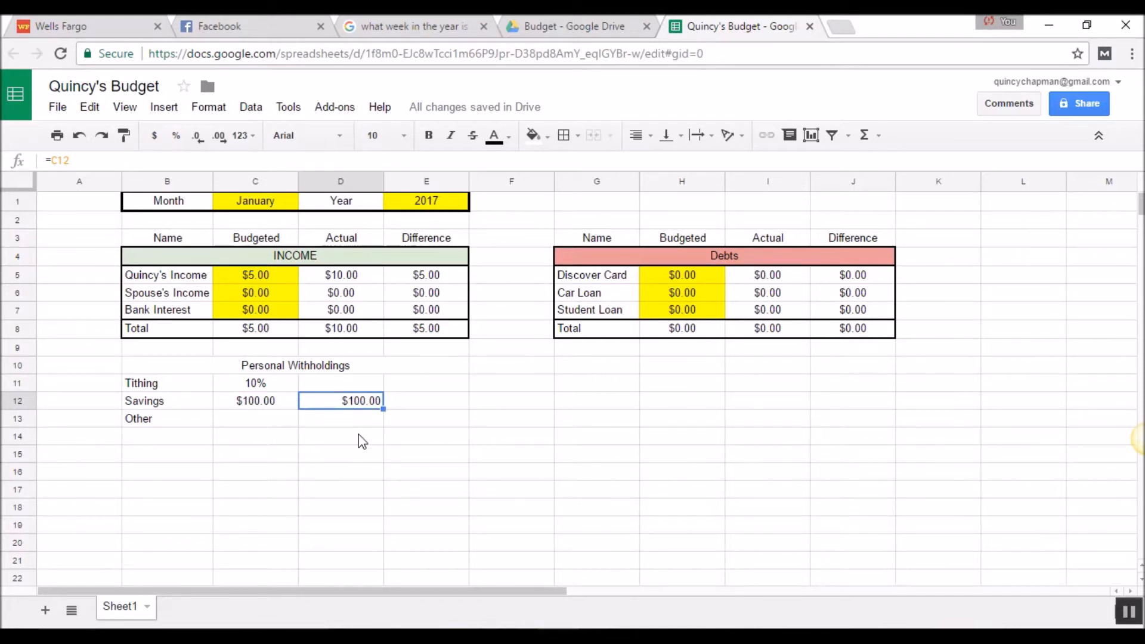
Step: Replace the formula in cell D12 with =if(D8>C12,C12,0) to make the actual Savings depend on total actual income
key(Delete)
text(=if)
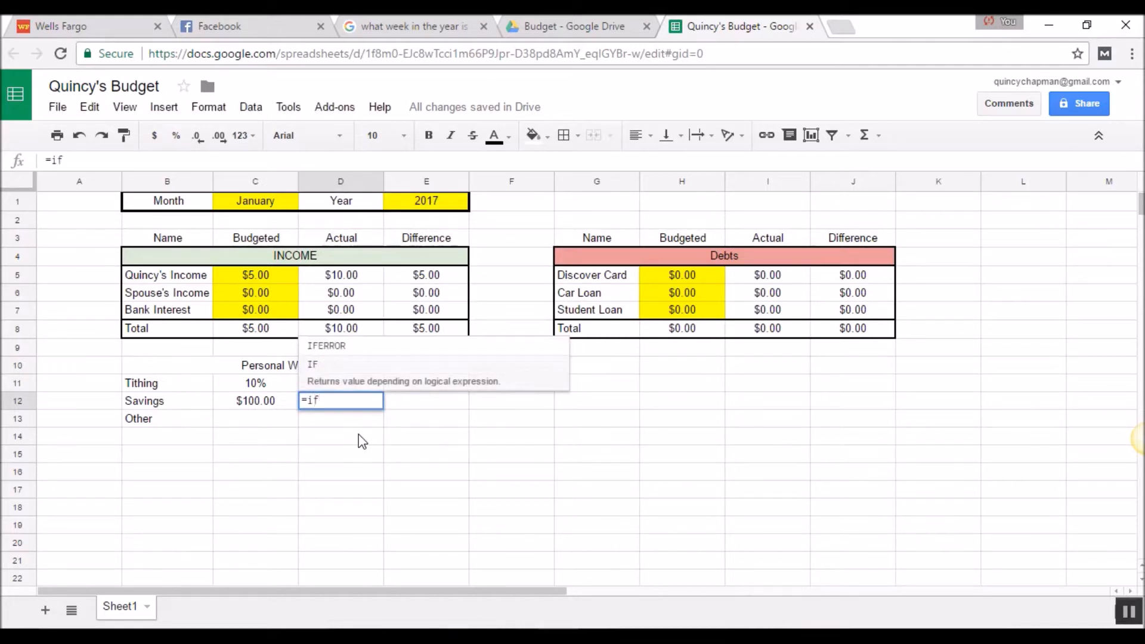
text(()
key(Up)
key(Up)
key(Up)
key(Up)
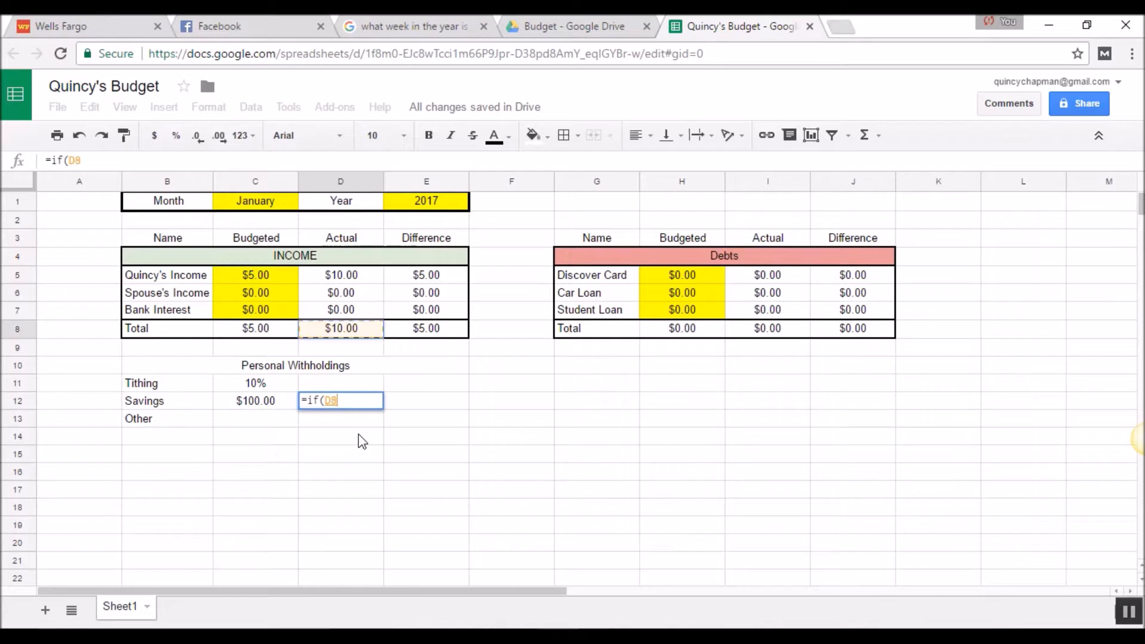
text(>)
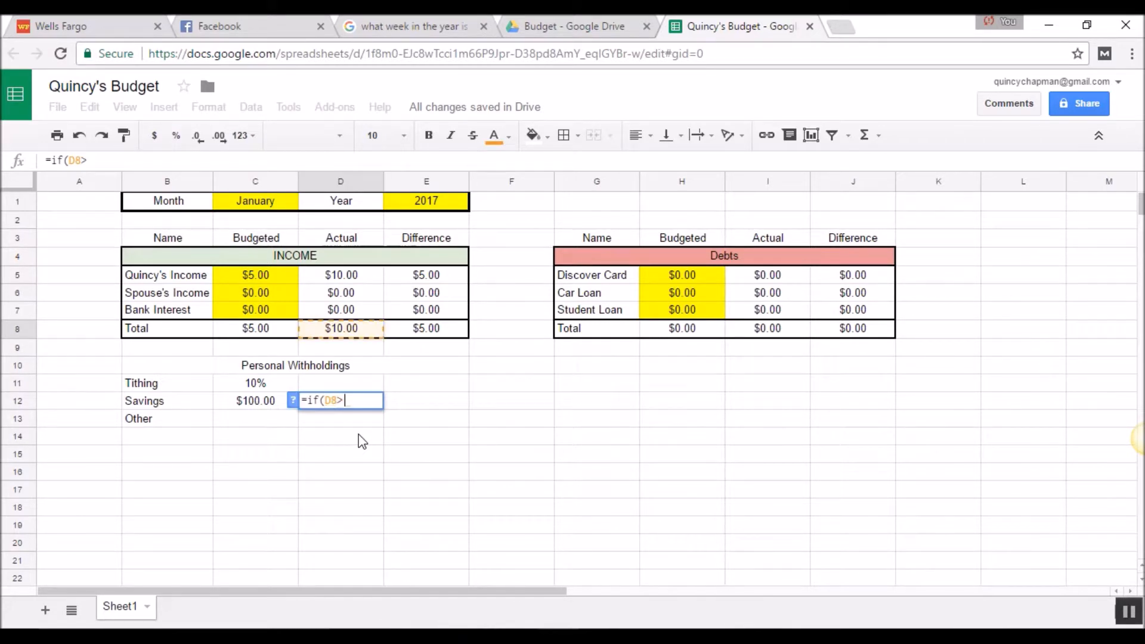
text(100)
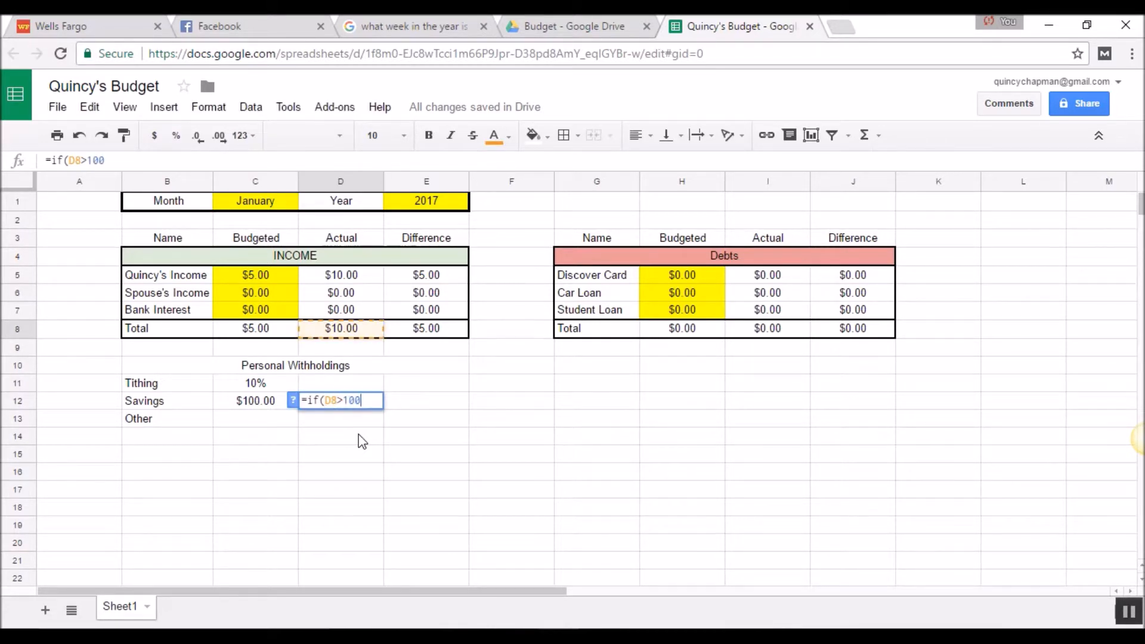
key(BackSpace)
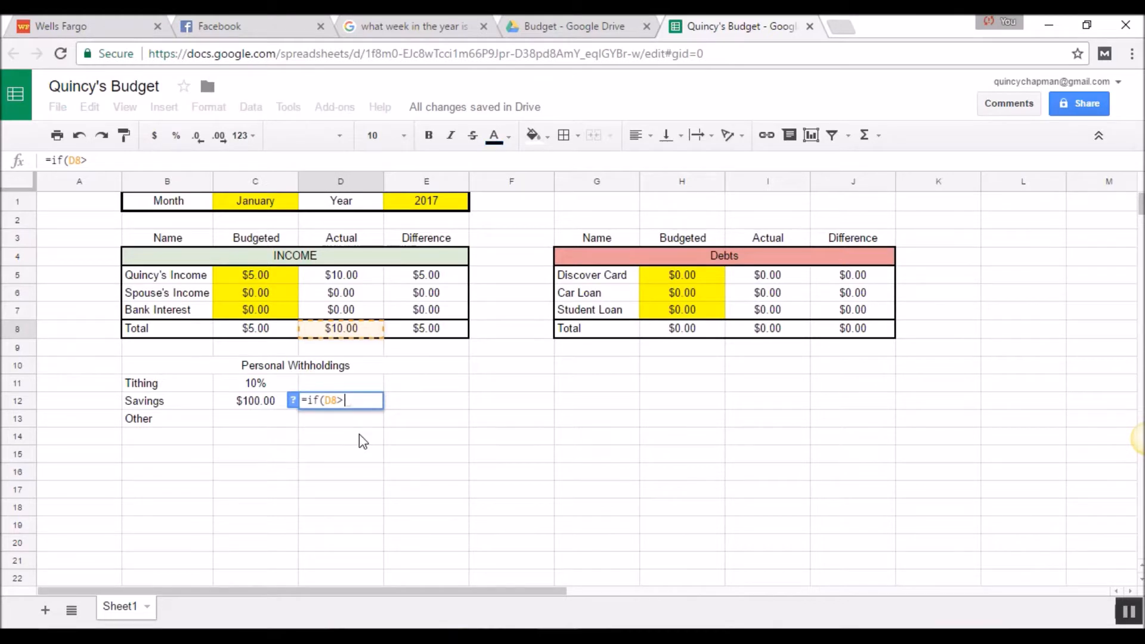
click(241, 399)
text(,)
click(239, 400)
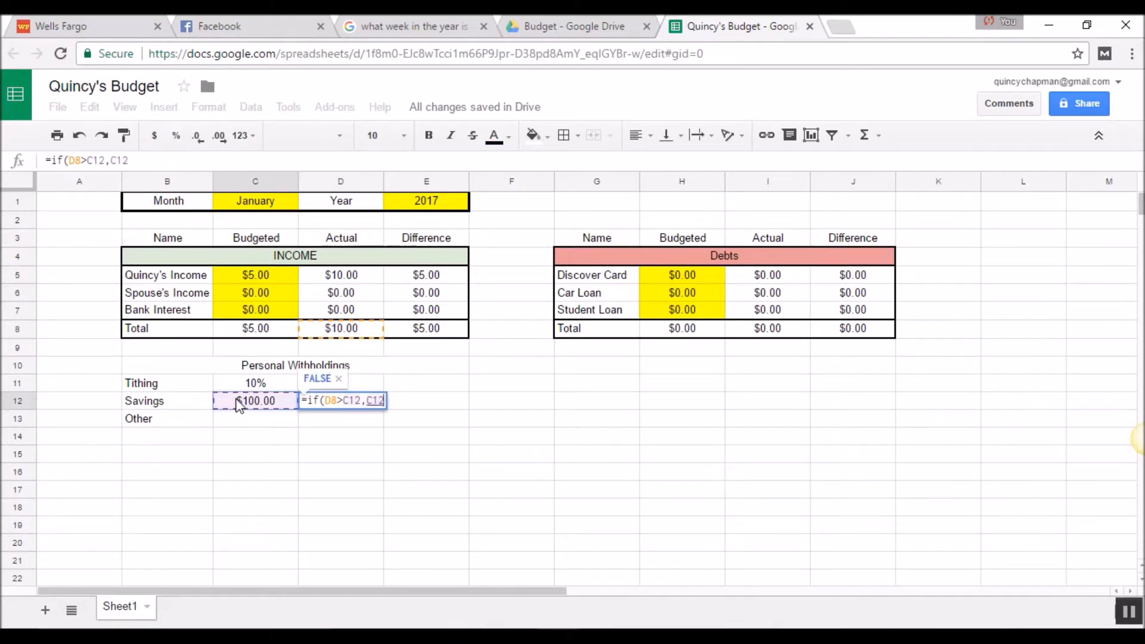
text(,0)
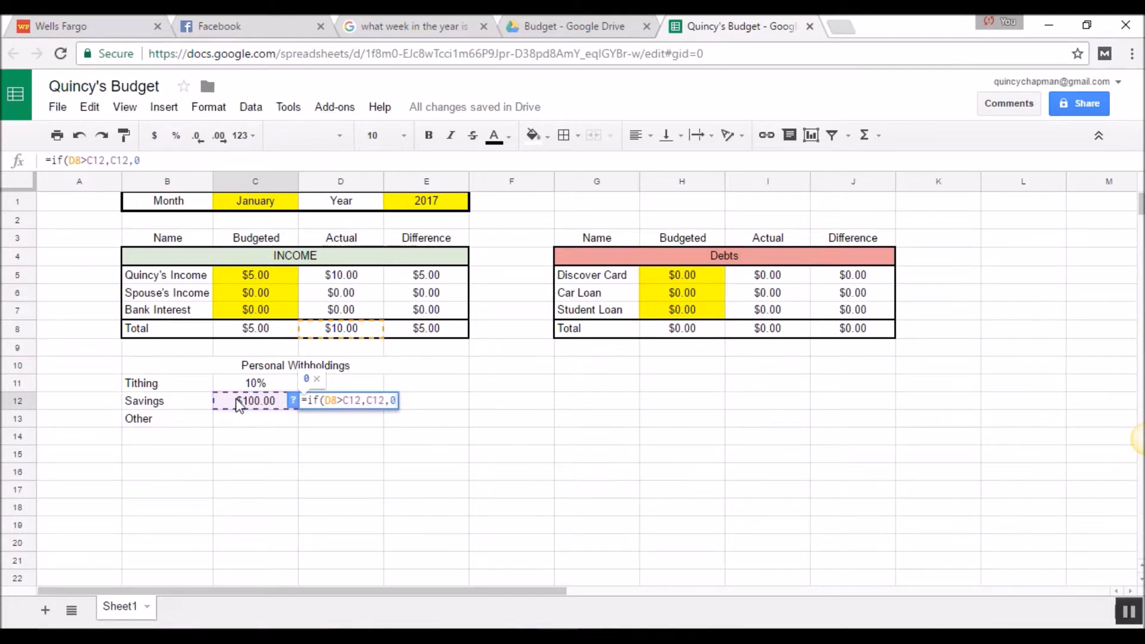
key(Return)
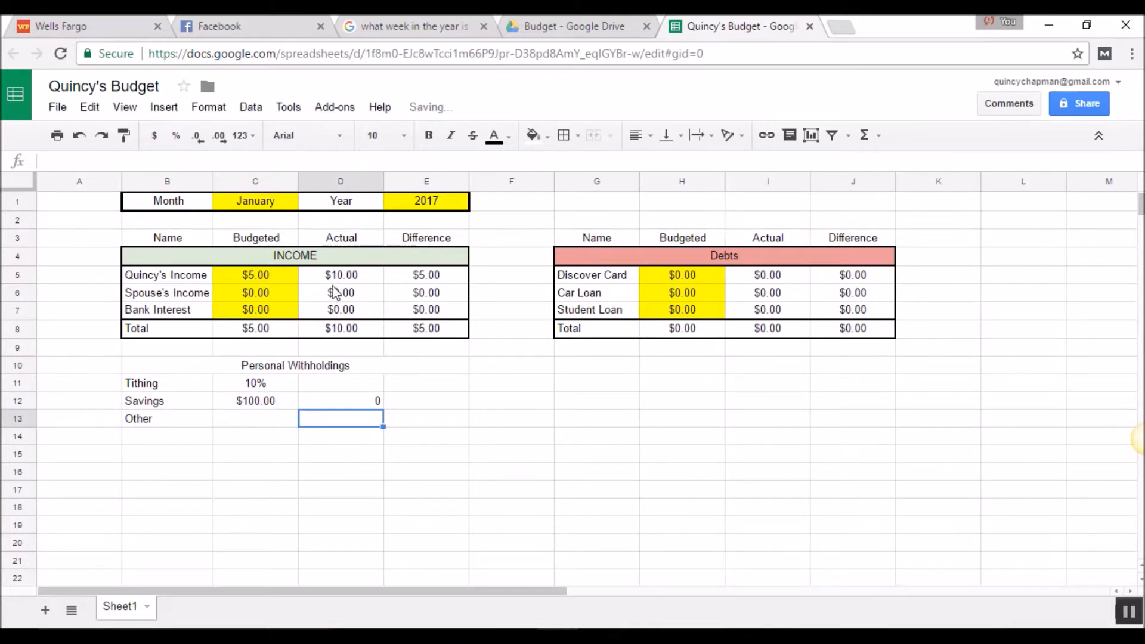
Step: Test the Savings formula by setting the first income row's actual value in cell D5 to 100 and to 101
click(341, 395)
click(255, 407)
click(329, 403)
click(341, 277)
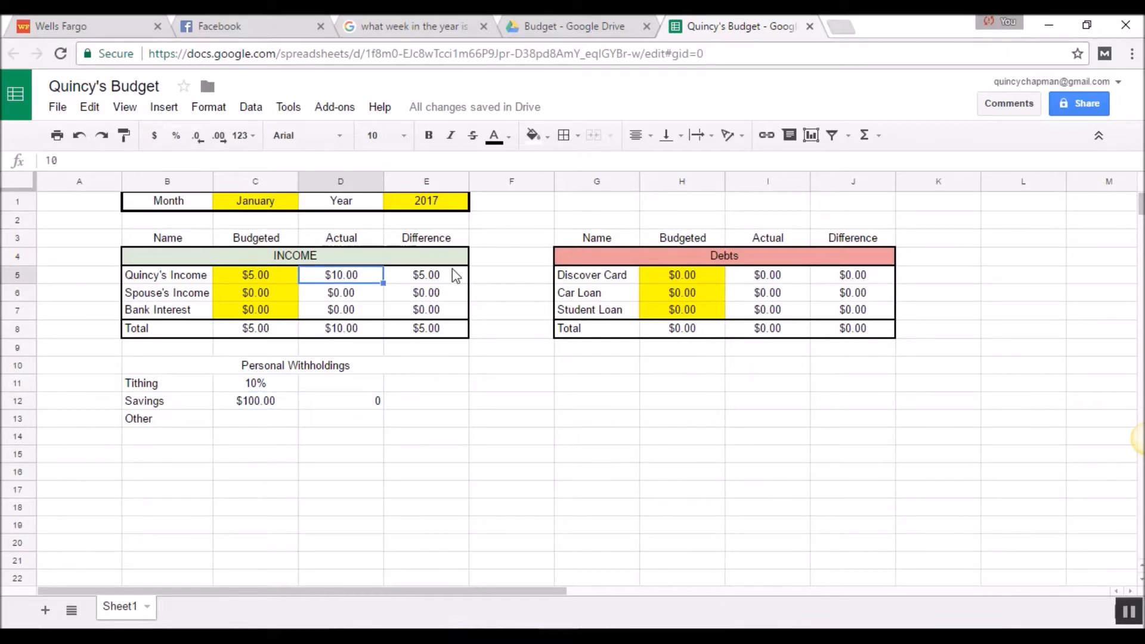
text(100)
key(Return)
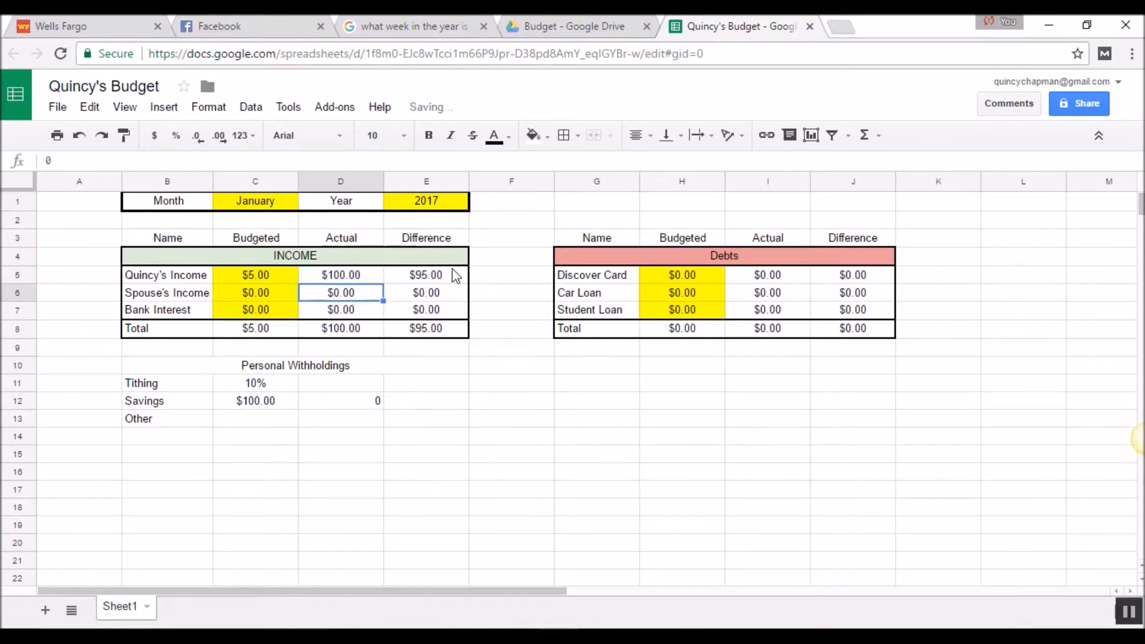
click(367, 274)
text(101)
key(Return)
click(334, 402)
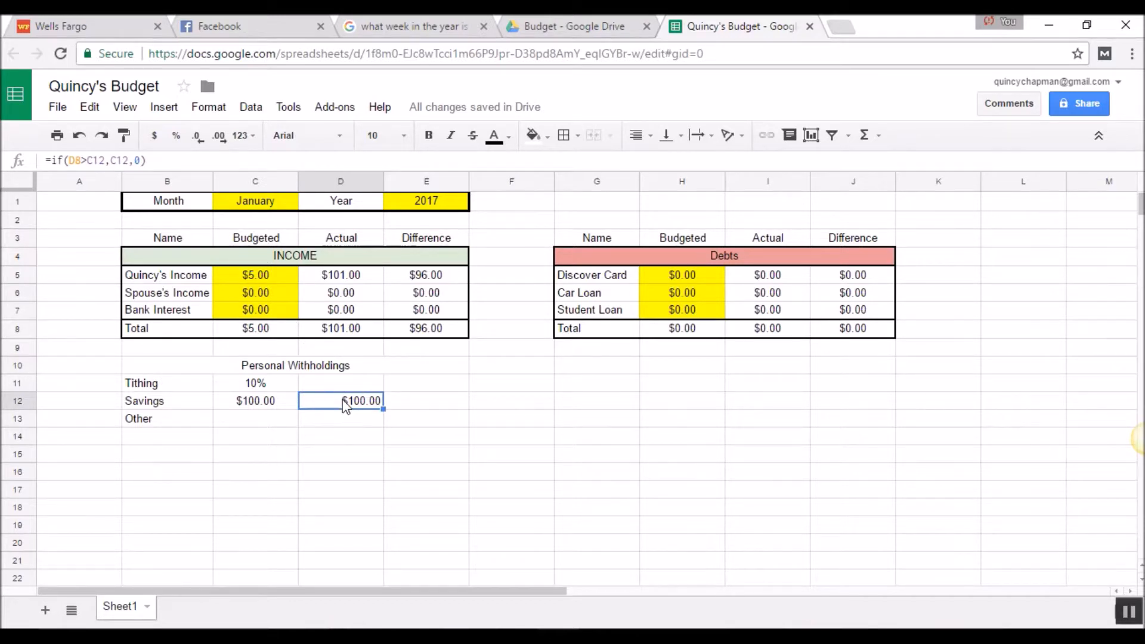
Step: Replace the conditional Savings formula in cell D12 with =C12 and center the cell horizontally
key(Delete)
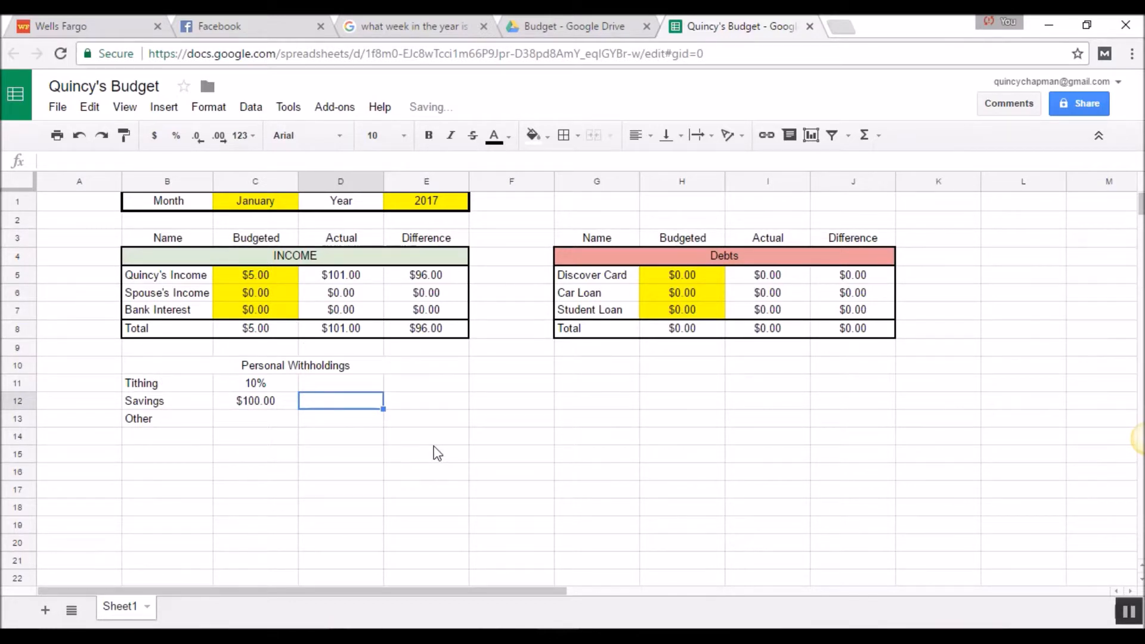
key(Up)
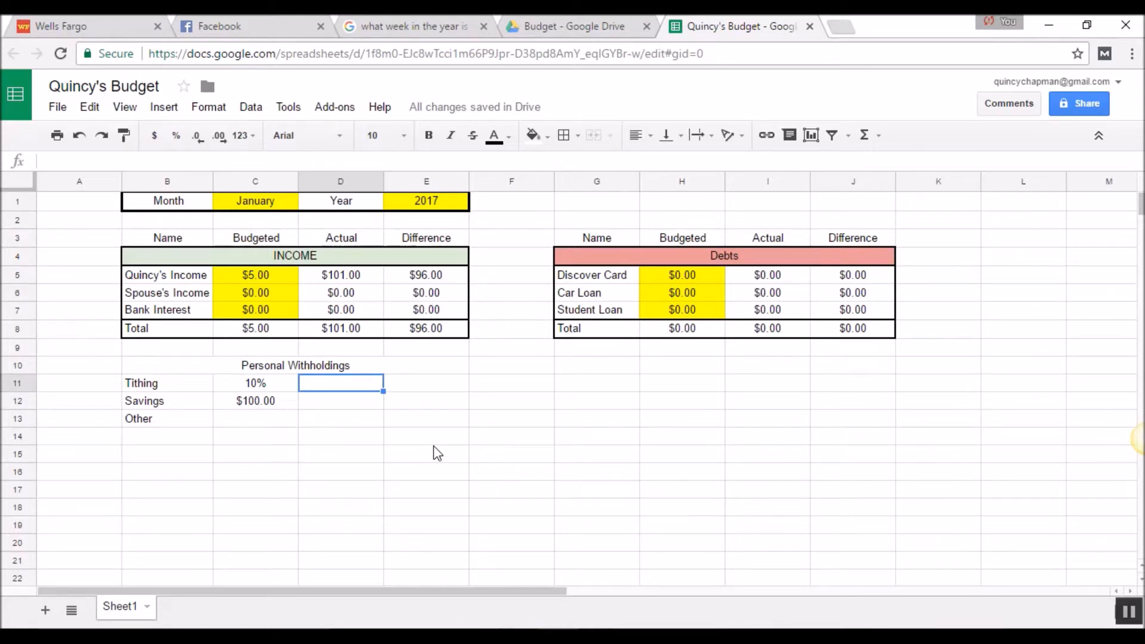
key(Down)
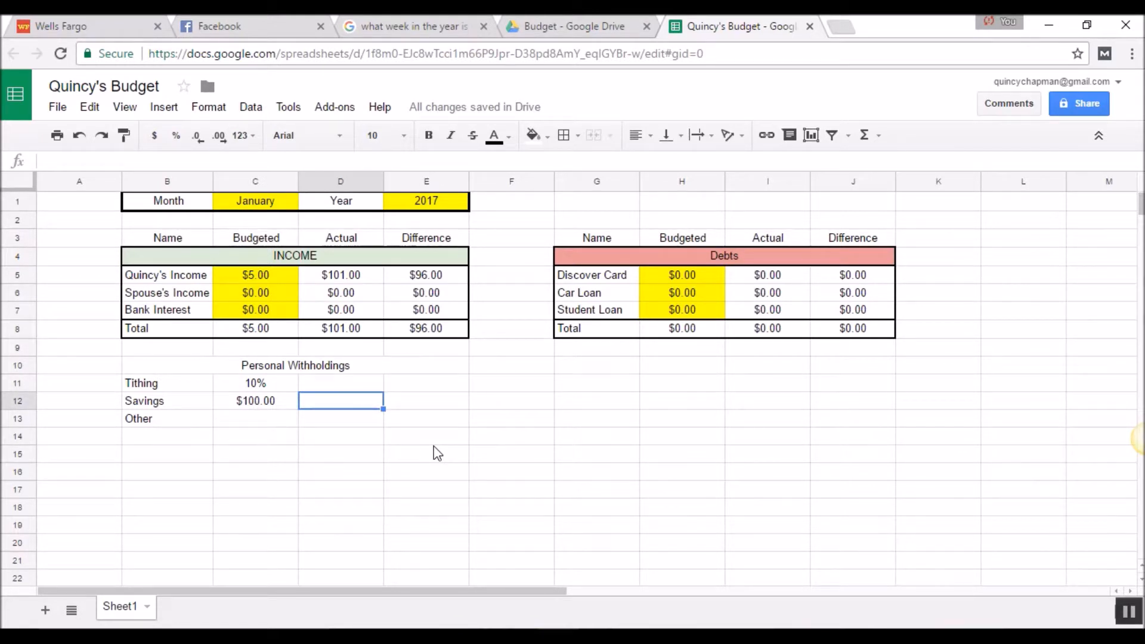
text(=C12)
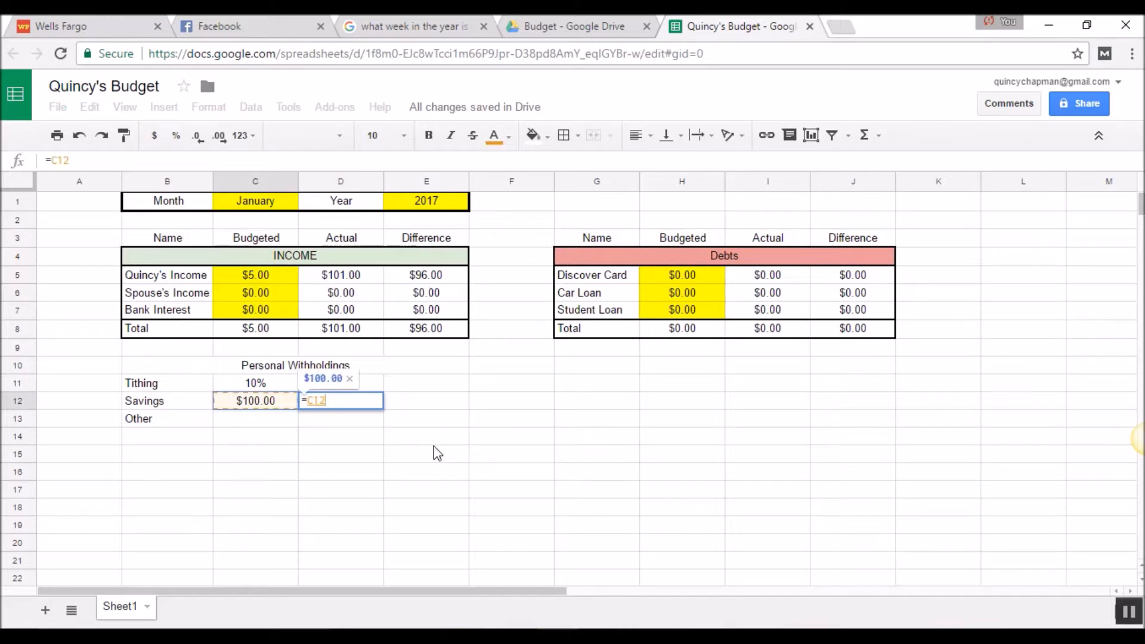
key(Return)
key(Up)
click(637, 134)
click(658, 161)
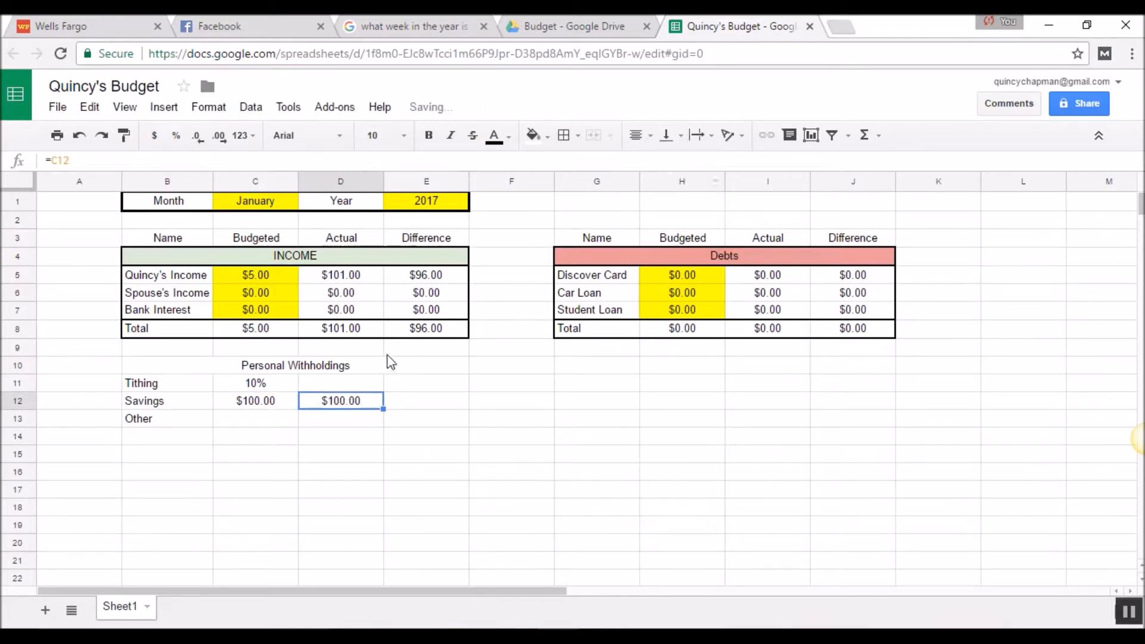
Step: Calculate the actual Tithing in cell D11 with the formula =D8*C11 and center the cell horizontally
click(354, 383)
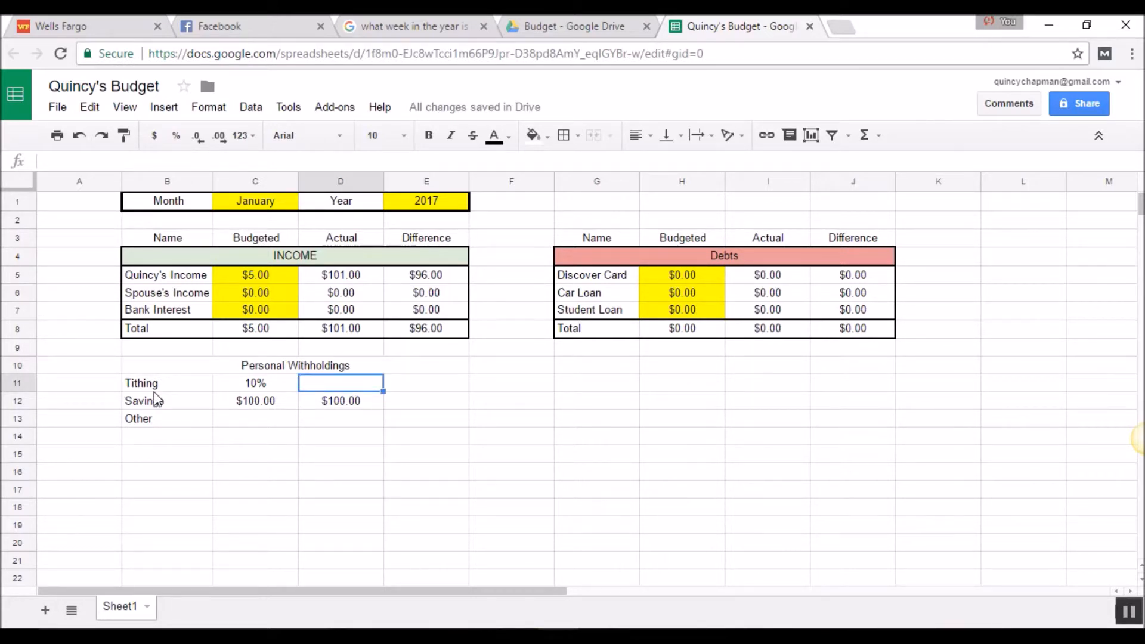
text(=)
key(Up)
key(Up)
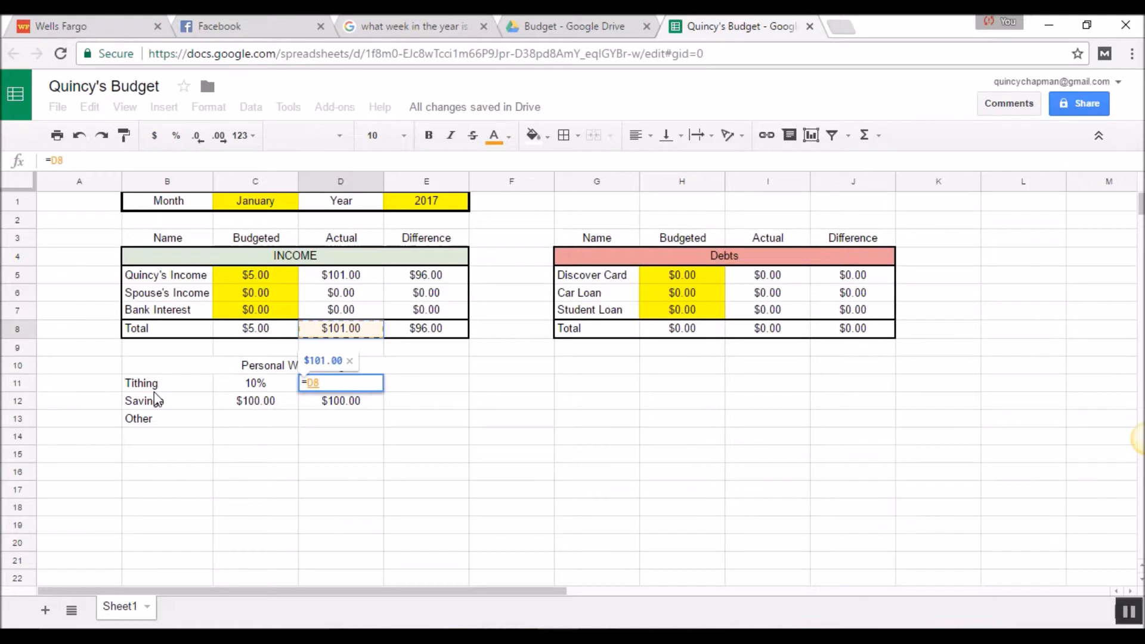
text(*)
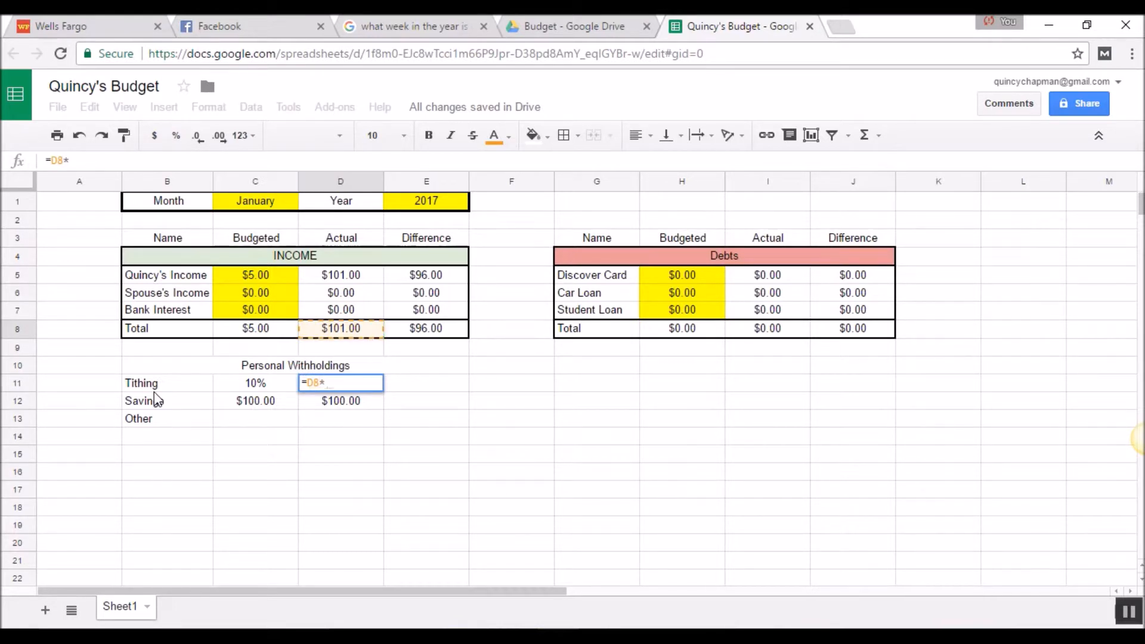
key(Left)
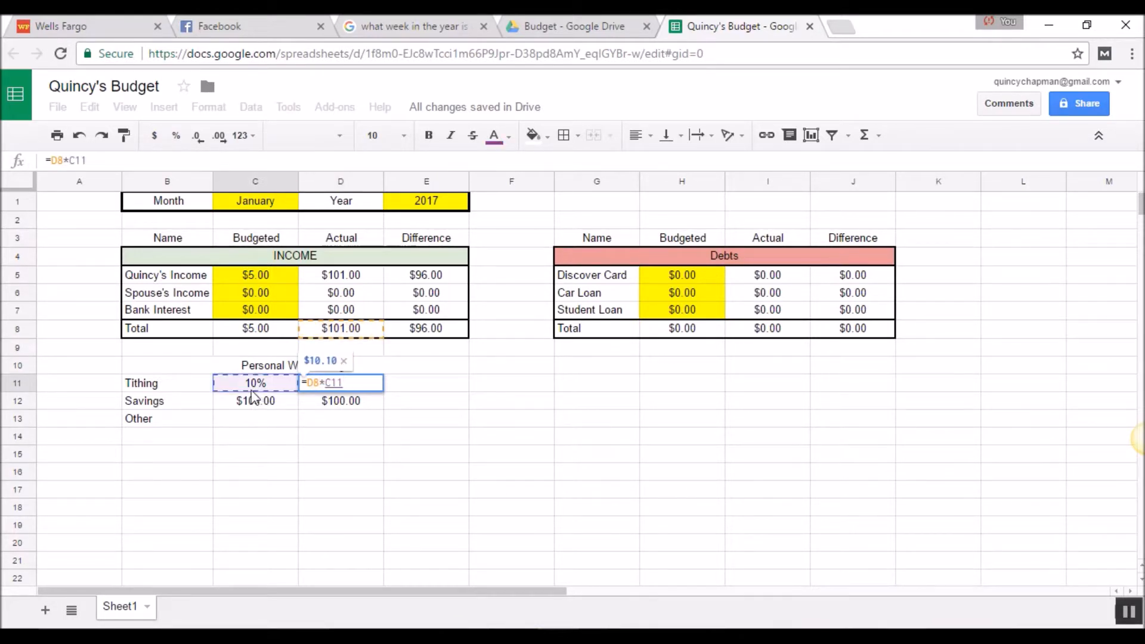
key(Return)
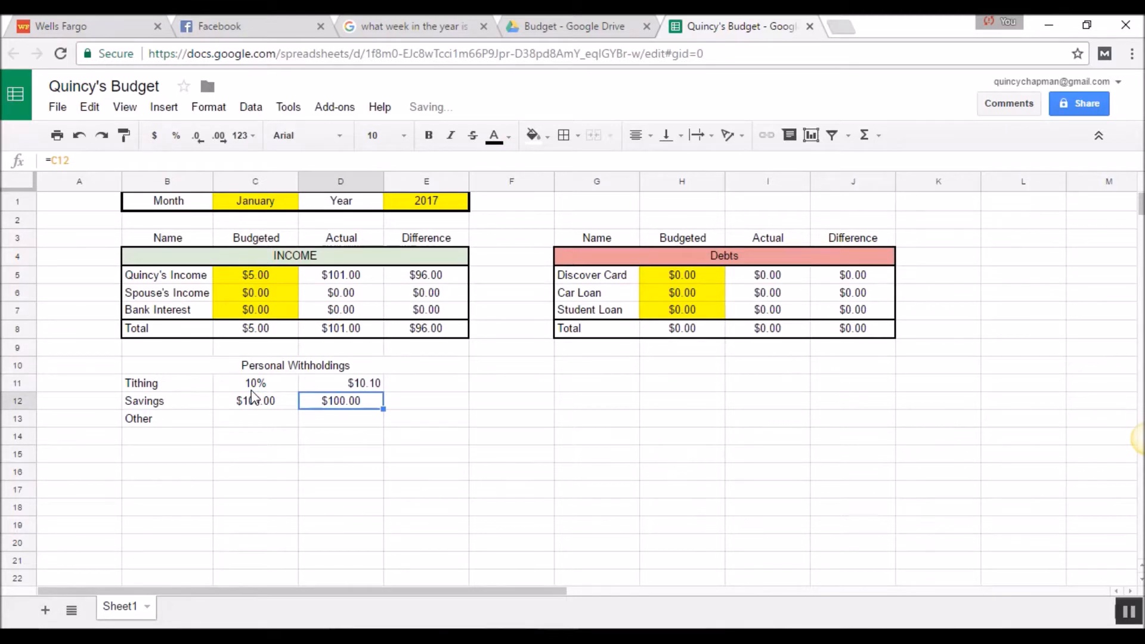
click(364, 384)
click(642, 136)
click(664, 164)
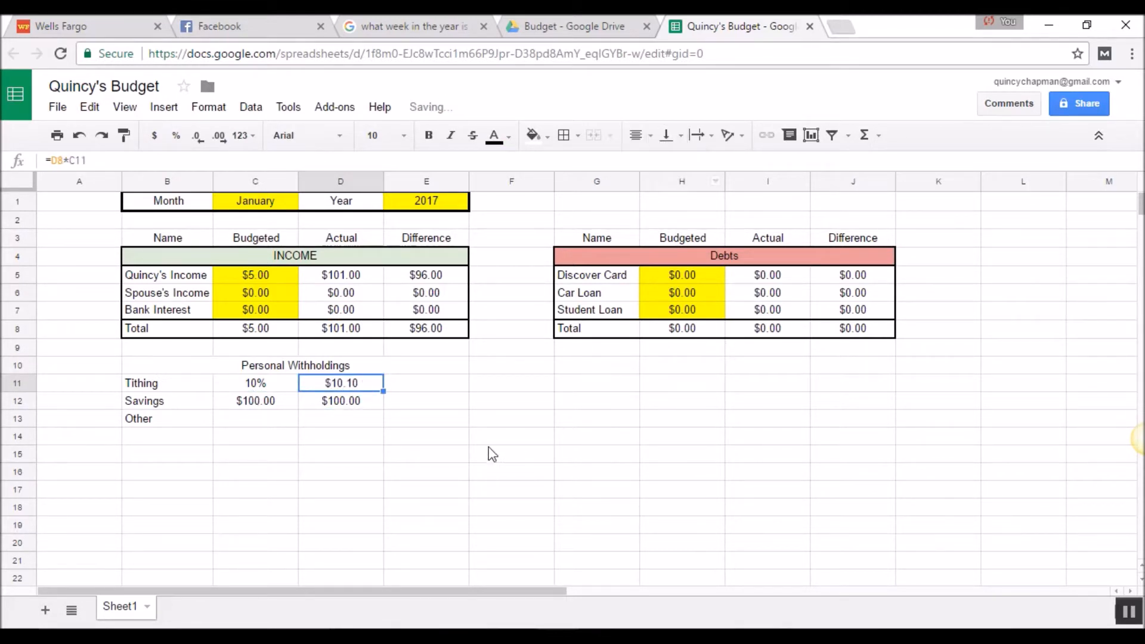
click(491, 455)
Step: Enter 0 as the budgeted and actual values of Other in cells C13 and D13 and format both as currency
click(247, 423)
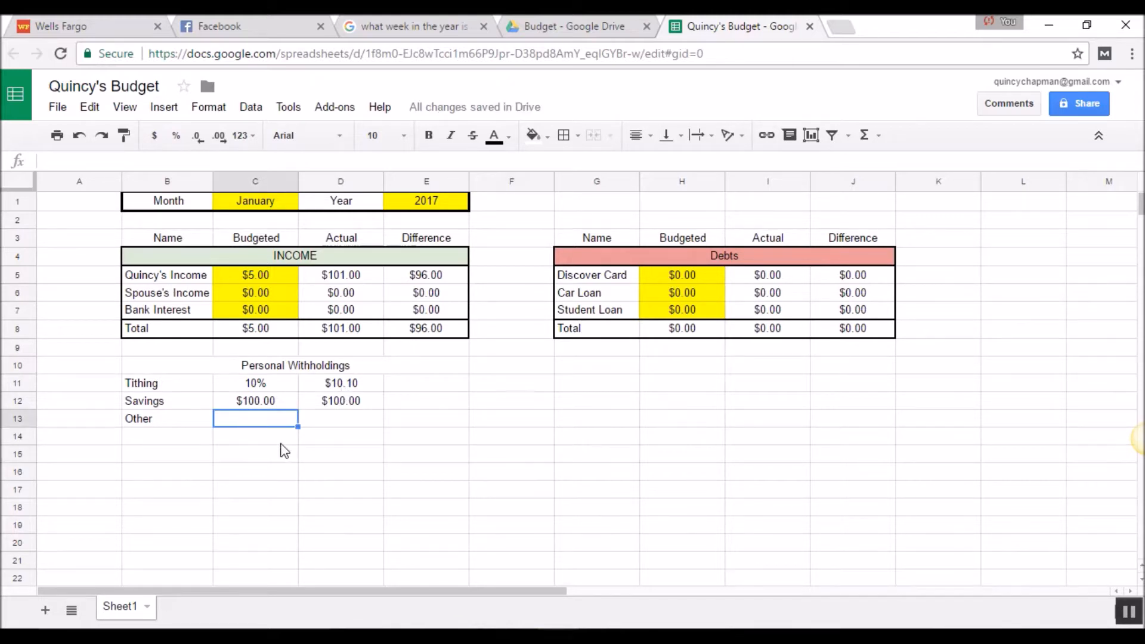
text(0)
key(Tab)
text(0)
key(Tab)
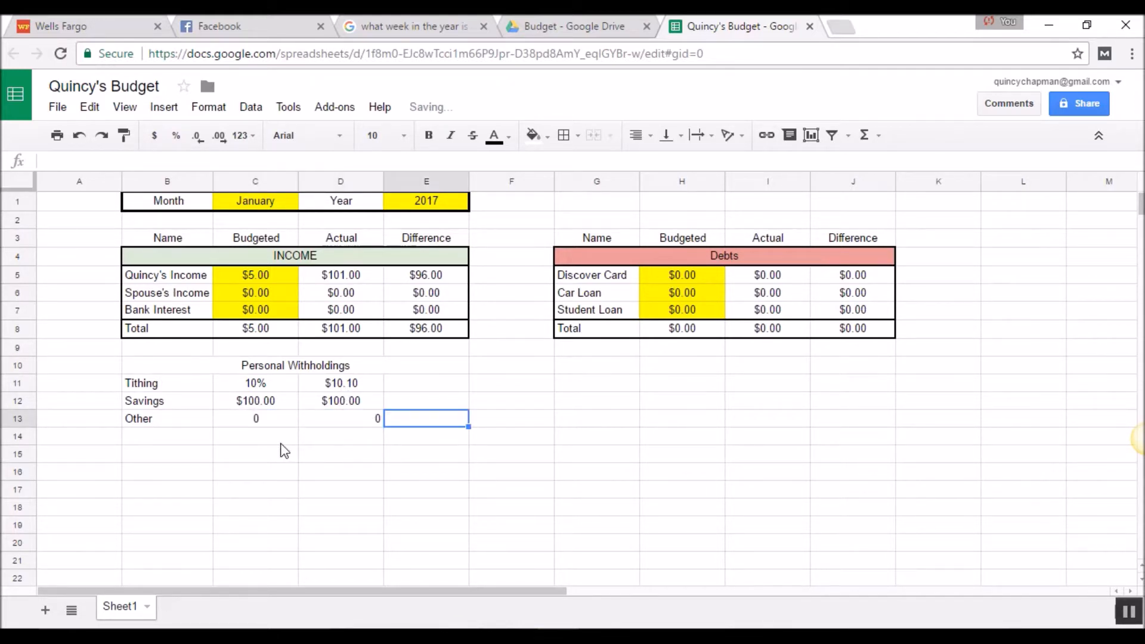
drag(273, 426, 342, 426)
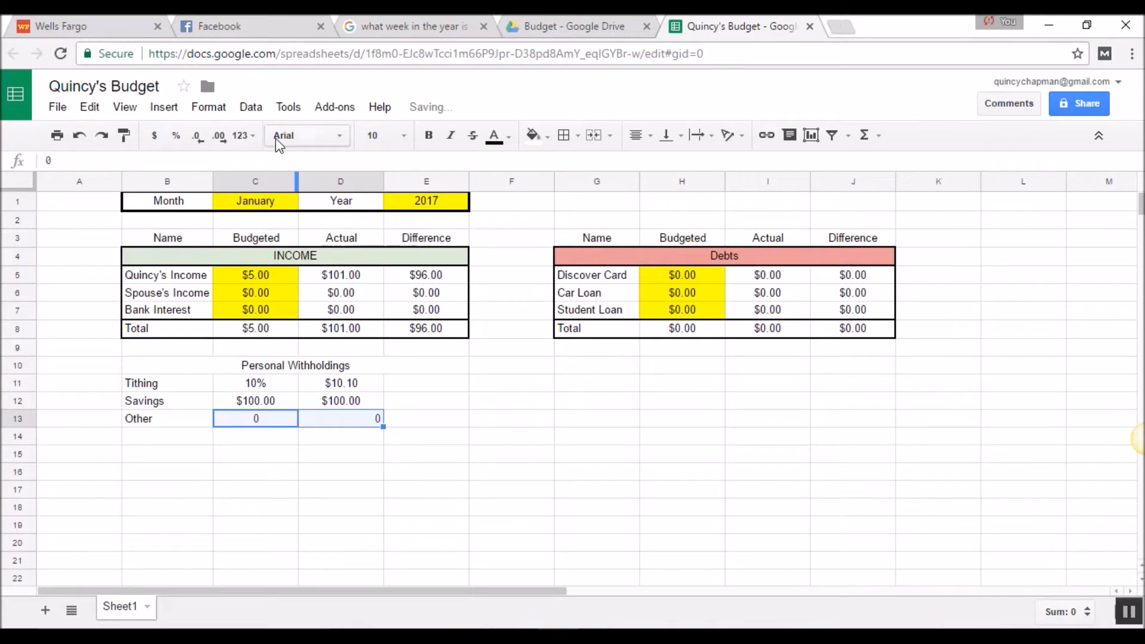
click(155, 136)
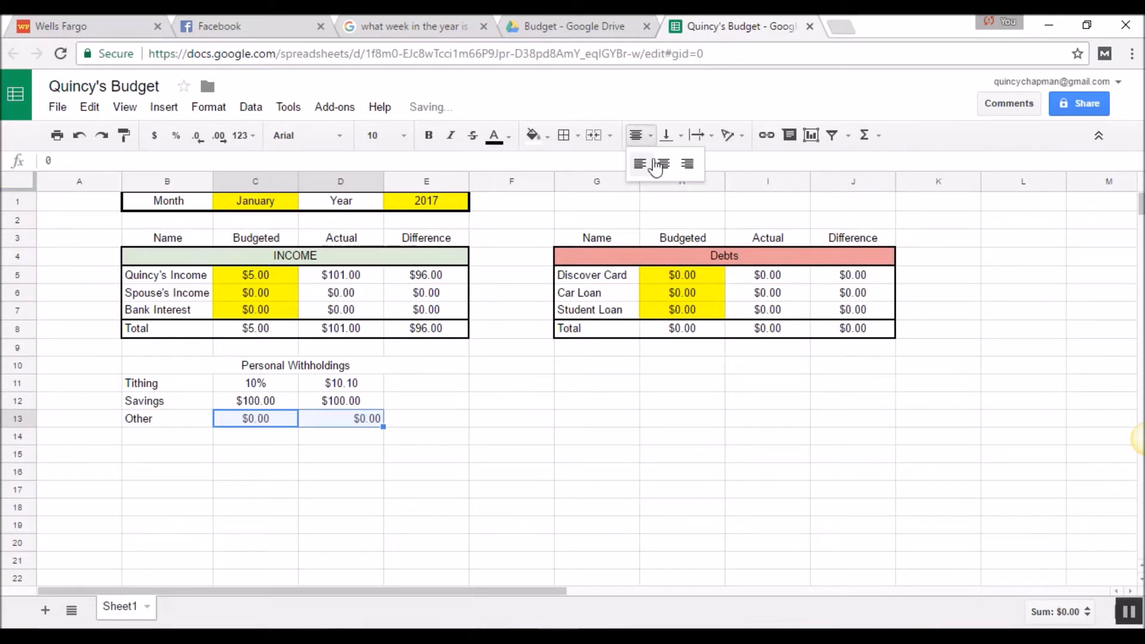
Step: Compare the sheet's Personal Withholdings section with the one in the Excel budget template
click(433, 547)
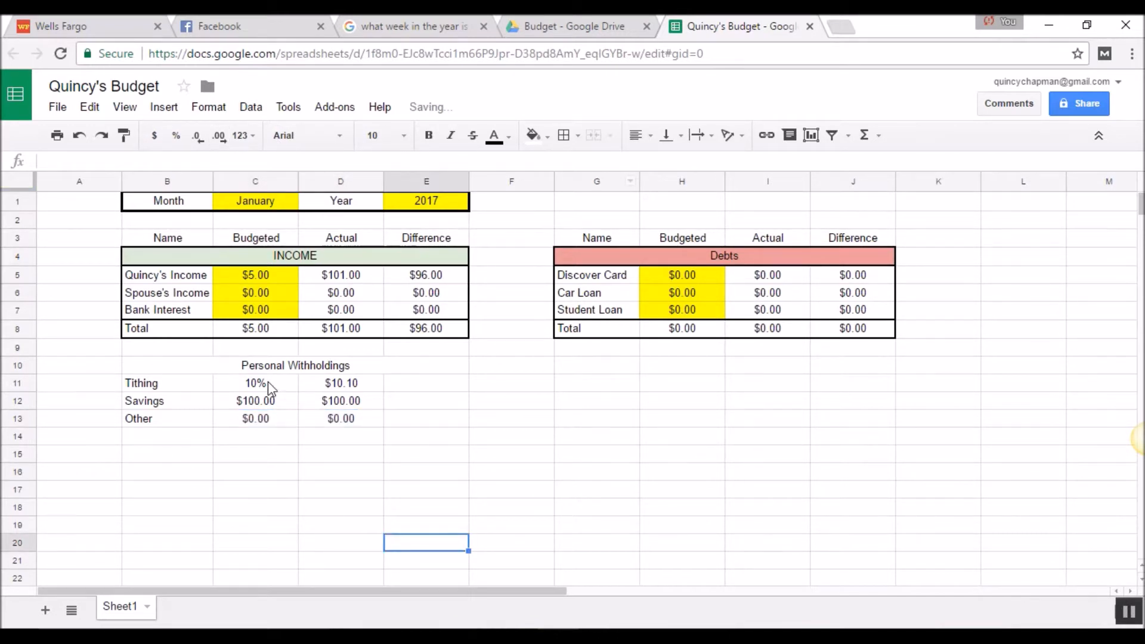
click(421, 388)
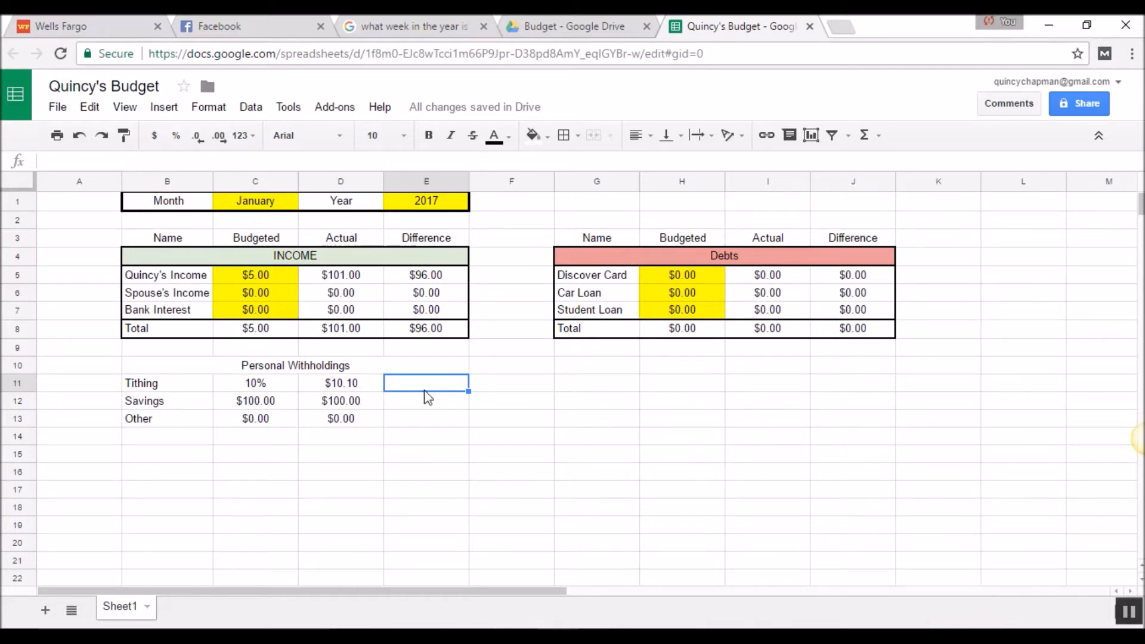
drag(422, 390, 419, 414)
click(417, 457)
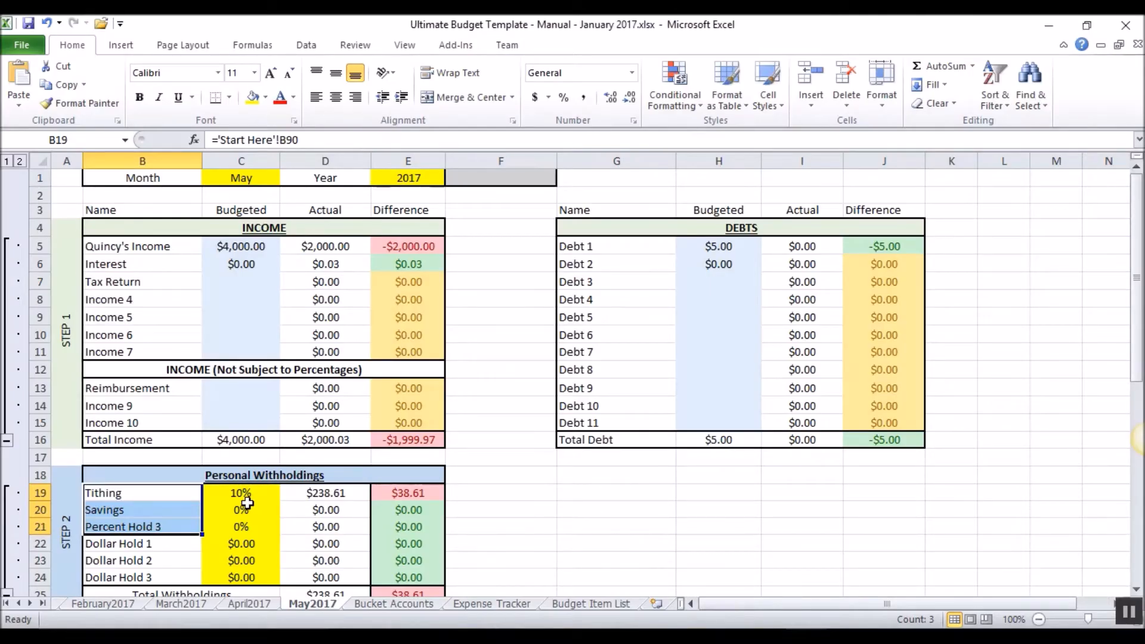
scroll(263, 501, down, 1)
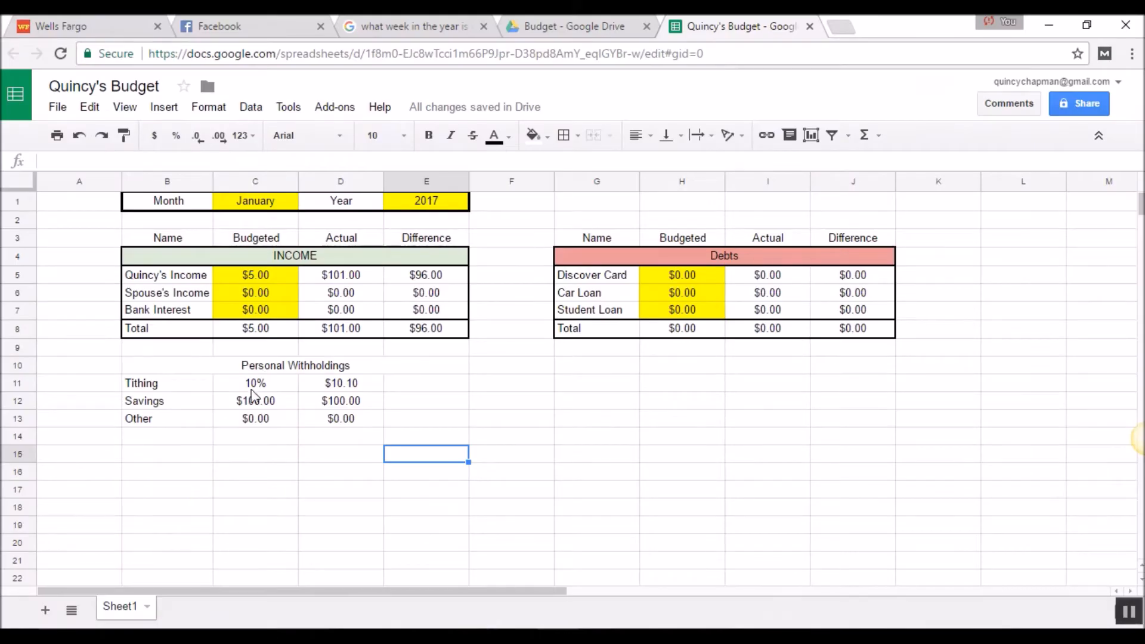
click(255, 386)
drag(256, 405, 257, 418)
drag(263, 273, 257, 311)
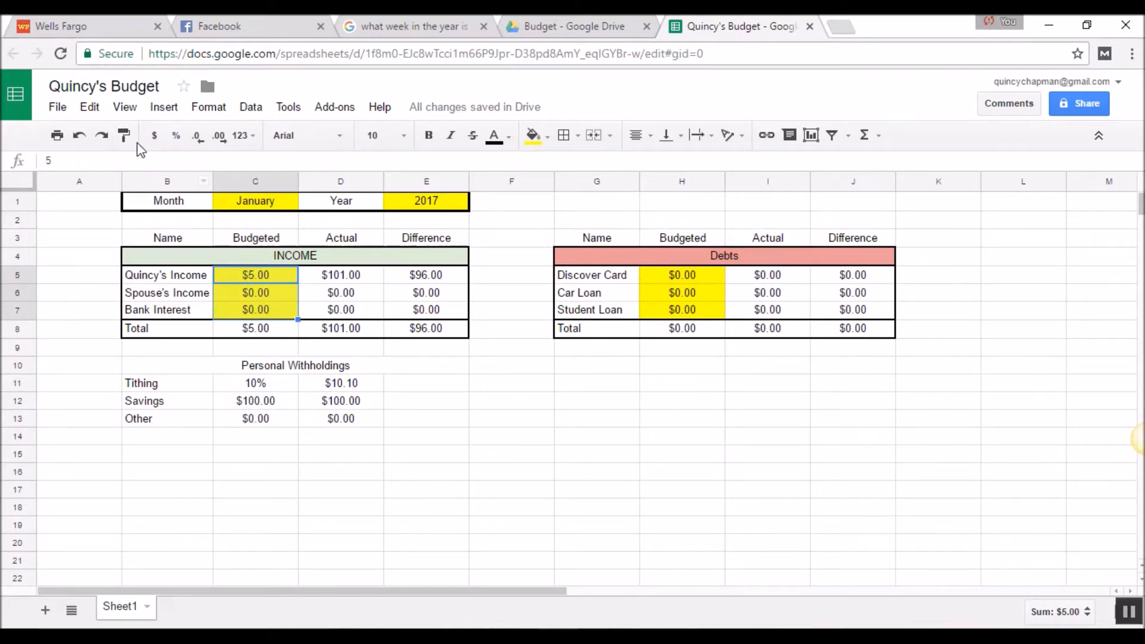
click(127, 136)
click(266, 291)
click(258, 273)
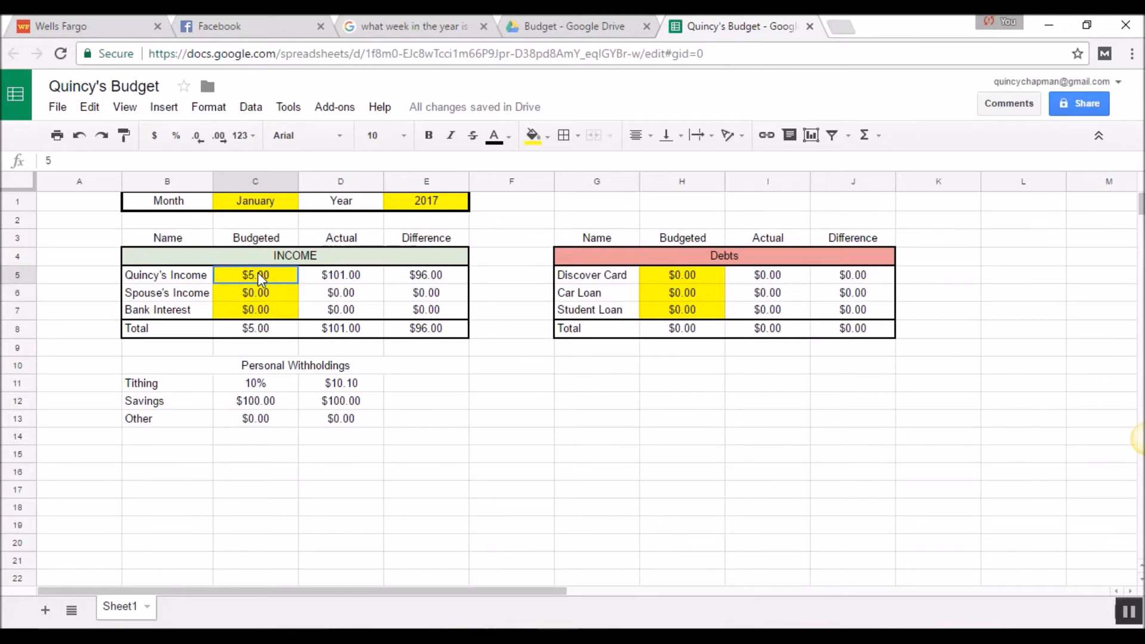
Step: Fill the budgeted withholding cells C11:C13 with yellow
drag(250, 382, 263, 421)
click(543, 144)
click(586, 209)
click(490, 545)
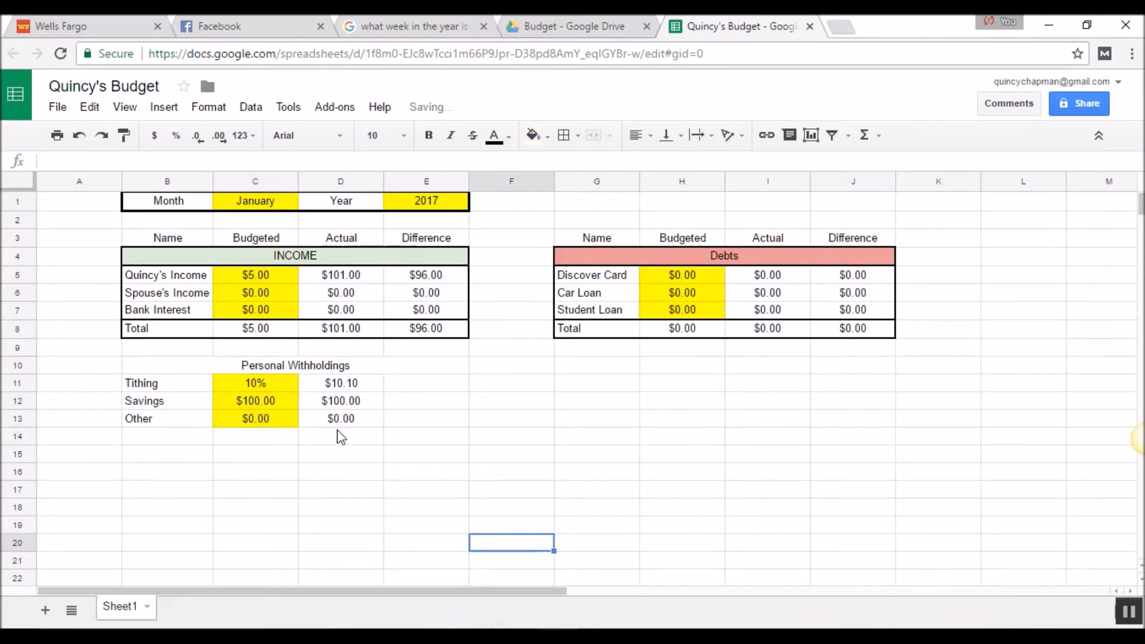
Step: Apply a thick black outer border to the merged Personal Withholdings header in row 10
click(186, 369)
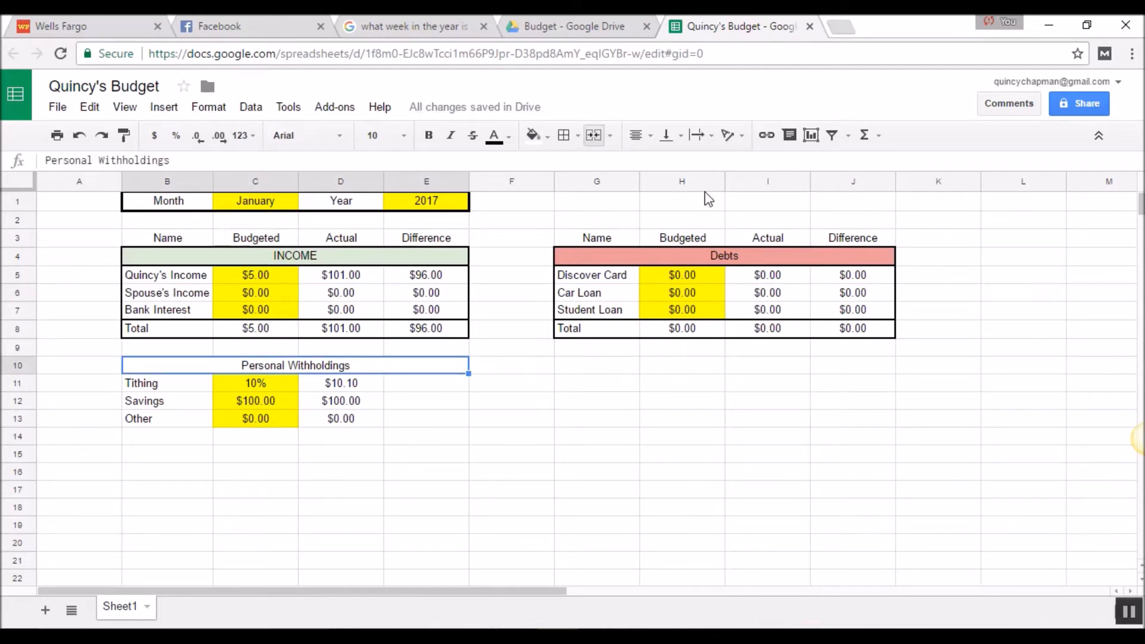
click(563, 135)
click(681, 170)
click(715, 169)
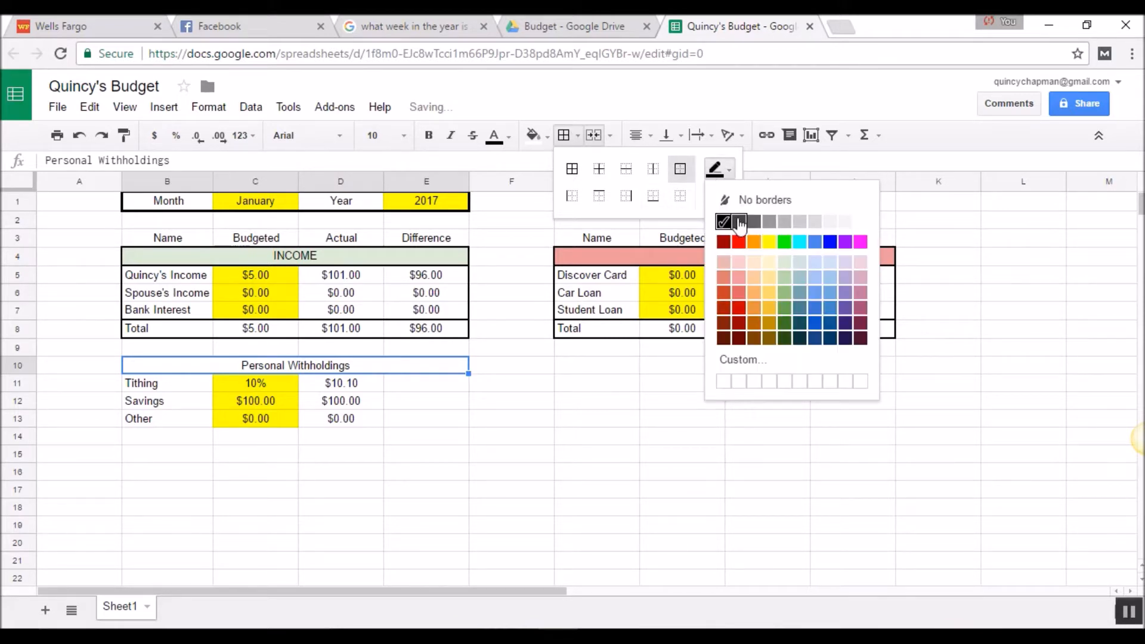
click(715, 170)
click(717, 196)
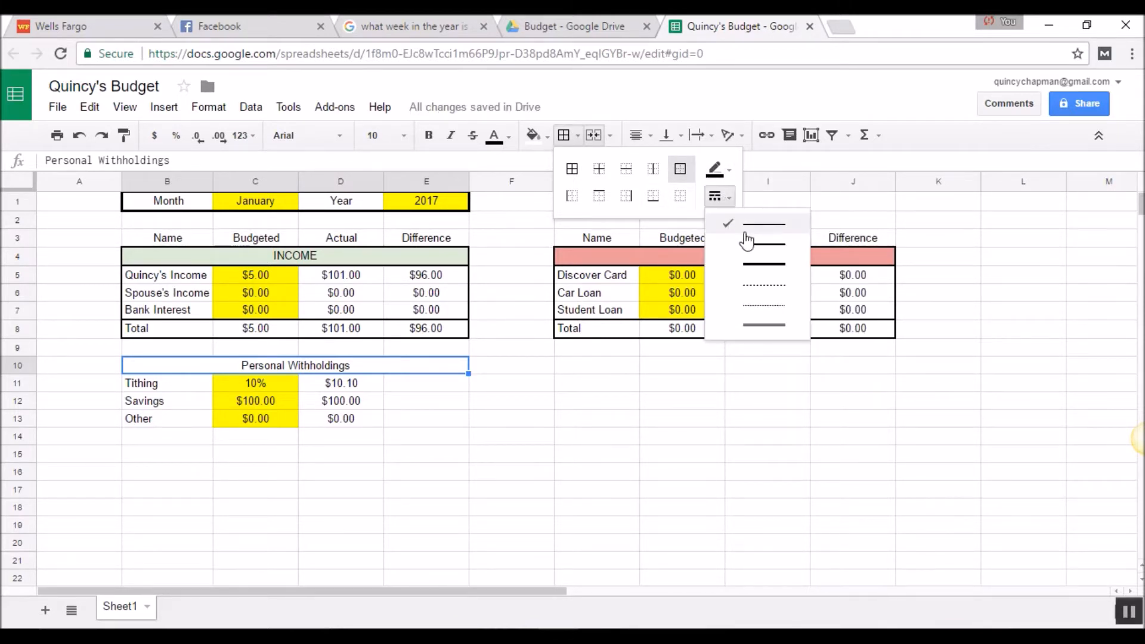
click(756, 264)
click(559, 421)
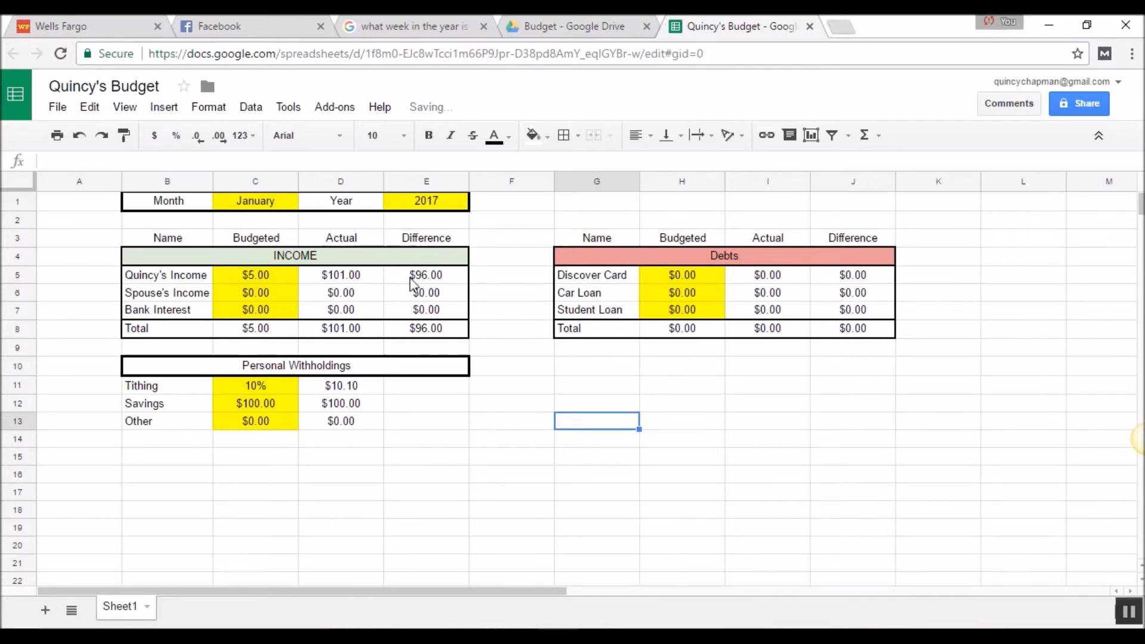
Step: Copy the formatting of the INCOME header in row 4 onto the Personal Withholdings header in row 10
click(411, 257)
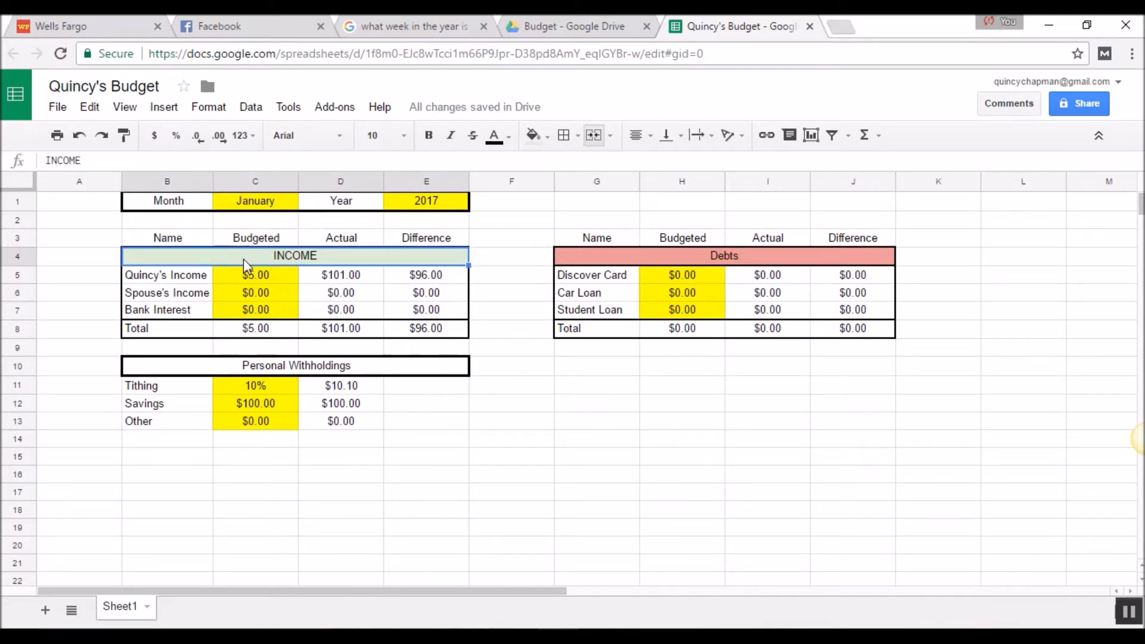
click(124, 136)
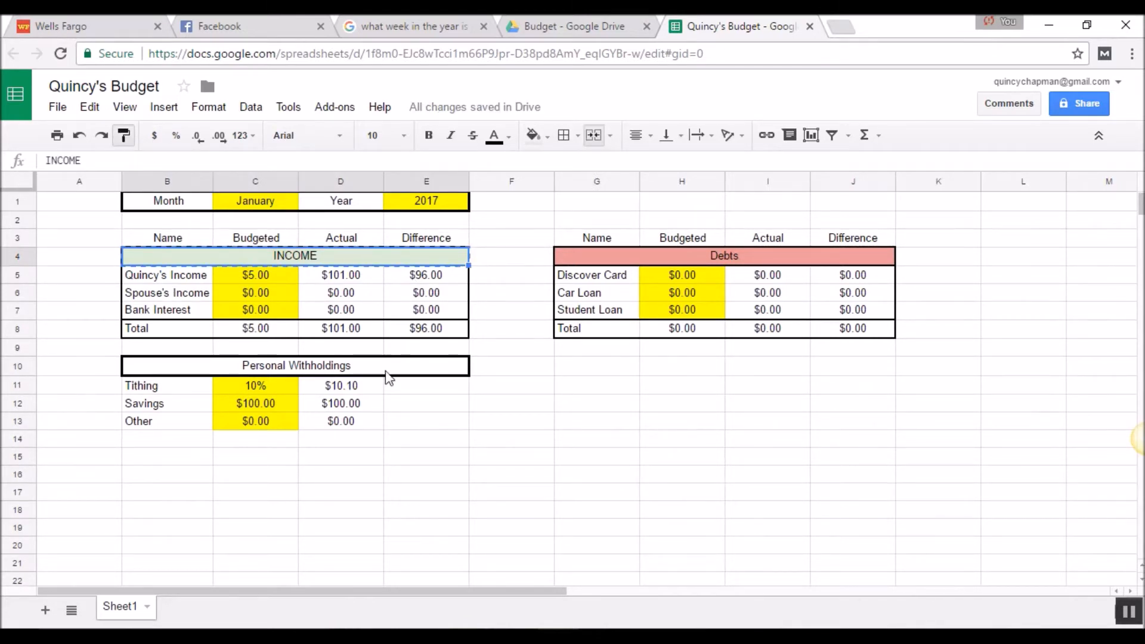
click(388, 377)
click(391, 439)
Step: Put a medium-thick solid outer border around the withholding rows B11:E13
click(146, 277)
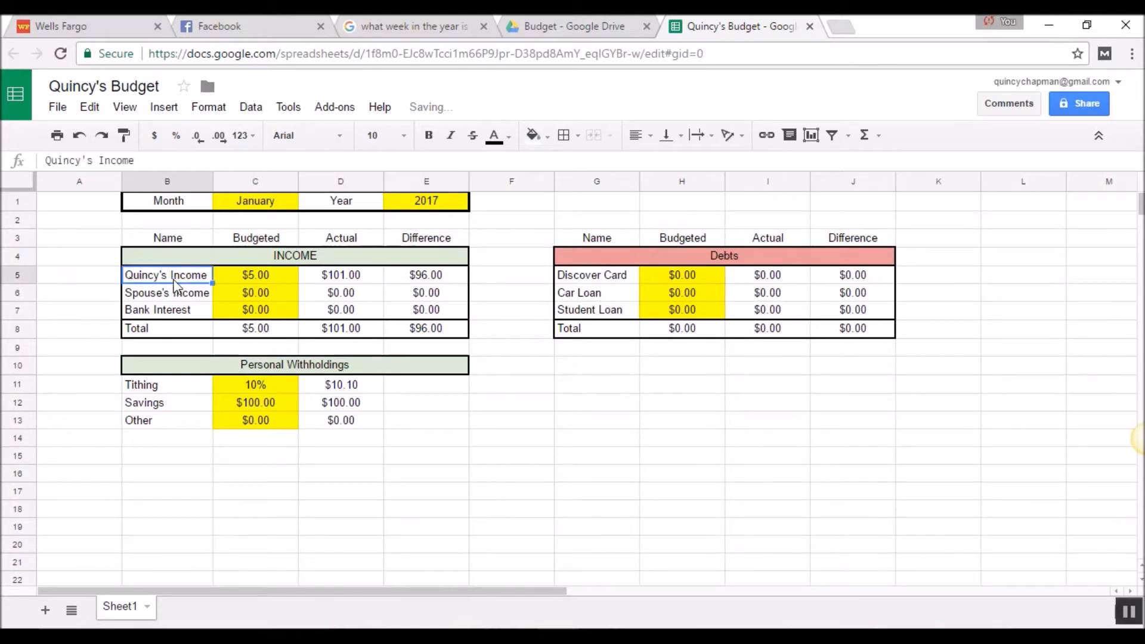
drag(134, 386, 442, 425)
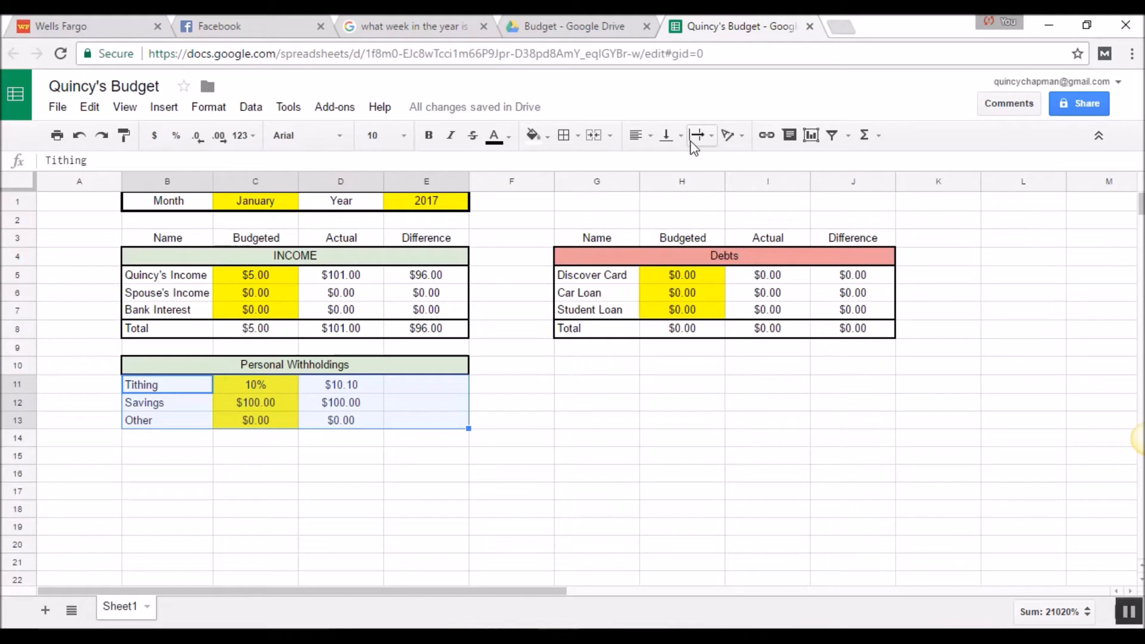
click(565, 138)
click(718, 196)
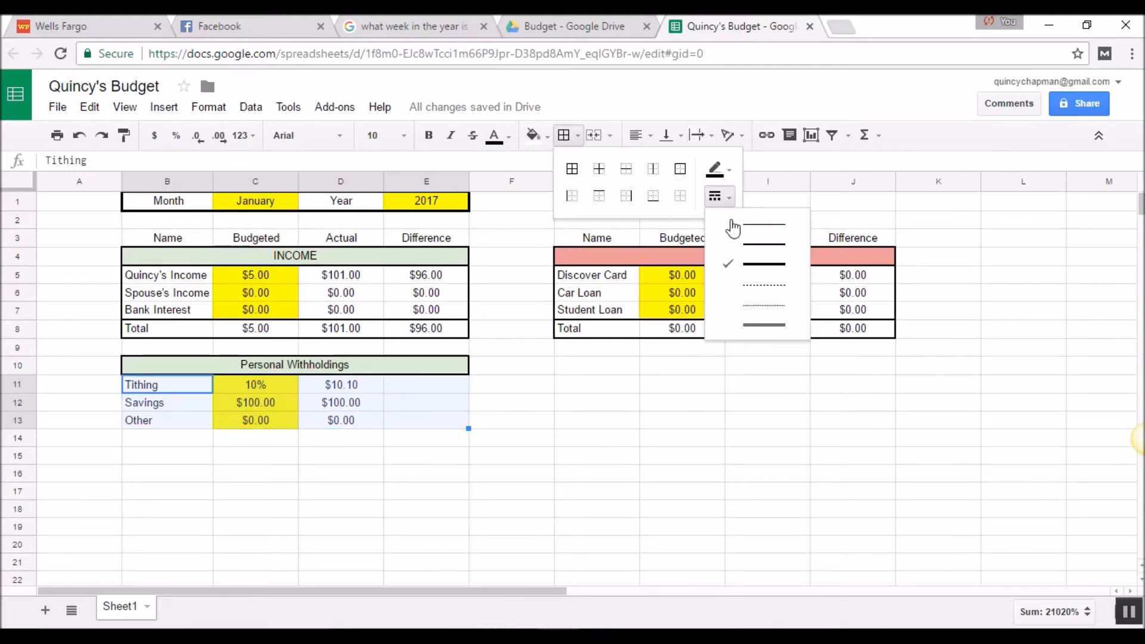
click(752, 255)
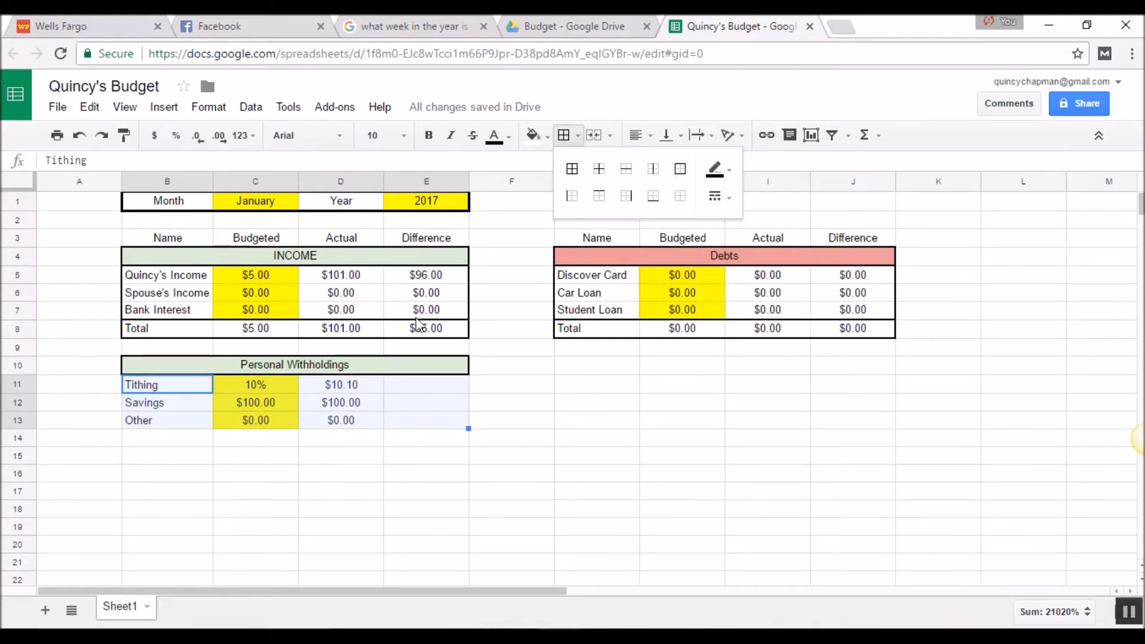
click(680, 168)
click(516, 463)
Step: Enter the label Total in cell B14 below the Other row
click(340, 475)
mouse_move(168, 436)
mouse_down()
mouse_move(399, 439)
mouse_move(183, 441)
mouse_up()
text(T)
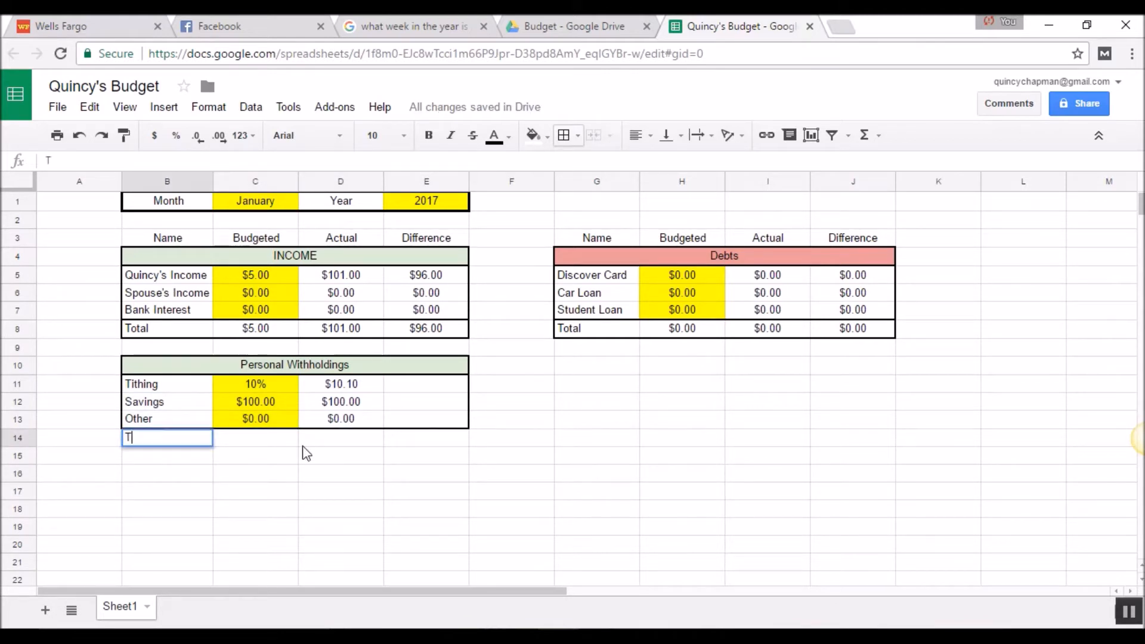
text(iotal)
key(Tab)
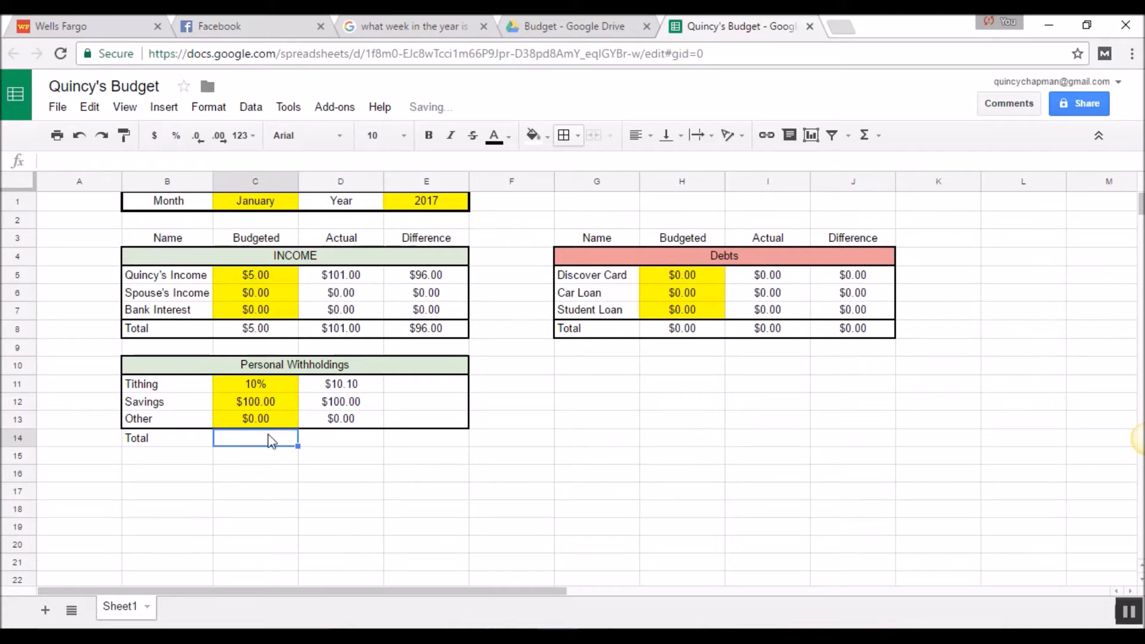
Step: Put an outer border around the Total row of Personal Withholdings, B14:E14
drag(238, 442, 326, 444)
drag(162, 437, 459, 448)
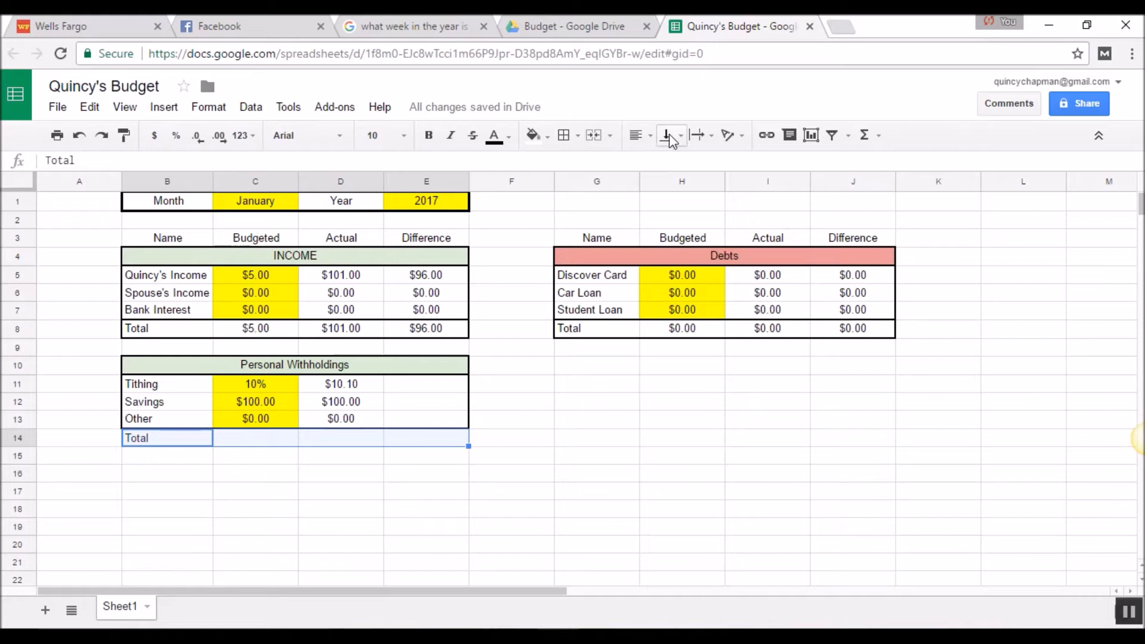
click(563, 135)
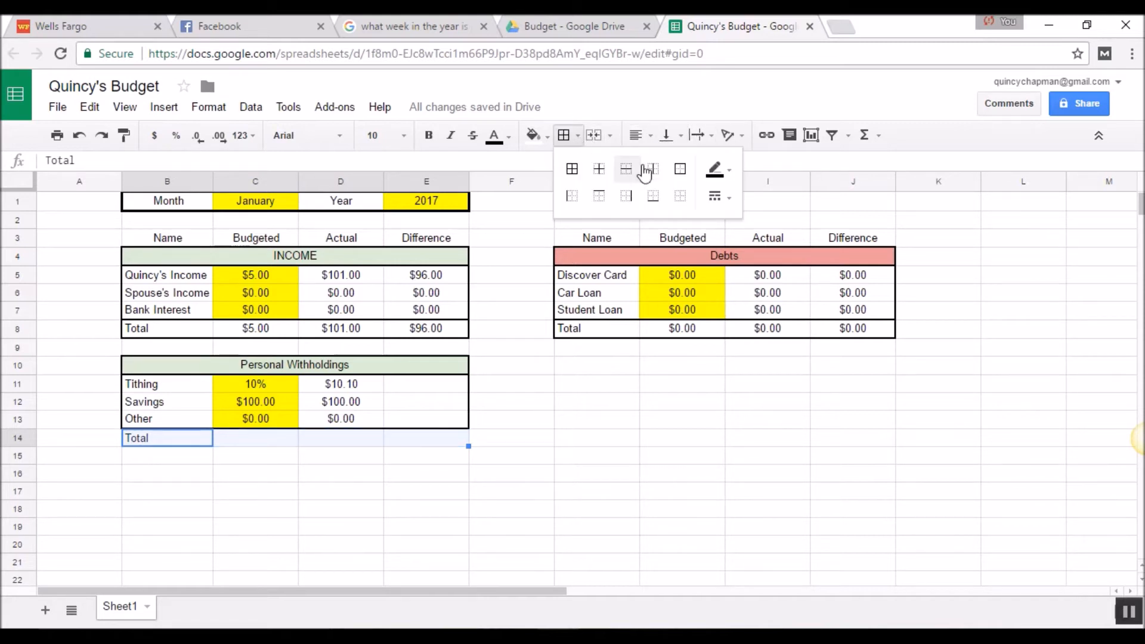
click(680, 168)
click(587, 550)
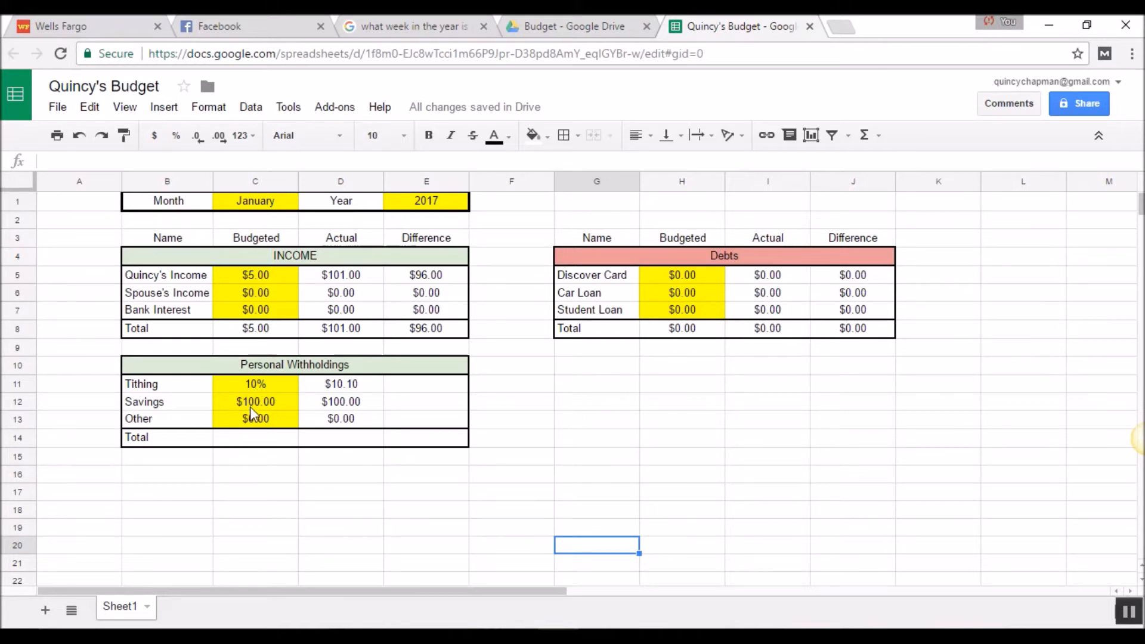
Step: Total the actual withholdings in cell D14 with =sum(D11:D13) and center the cell horizontally
click(252, 443)
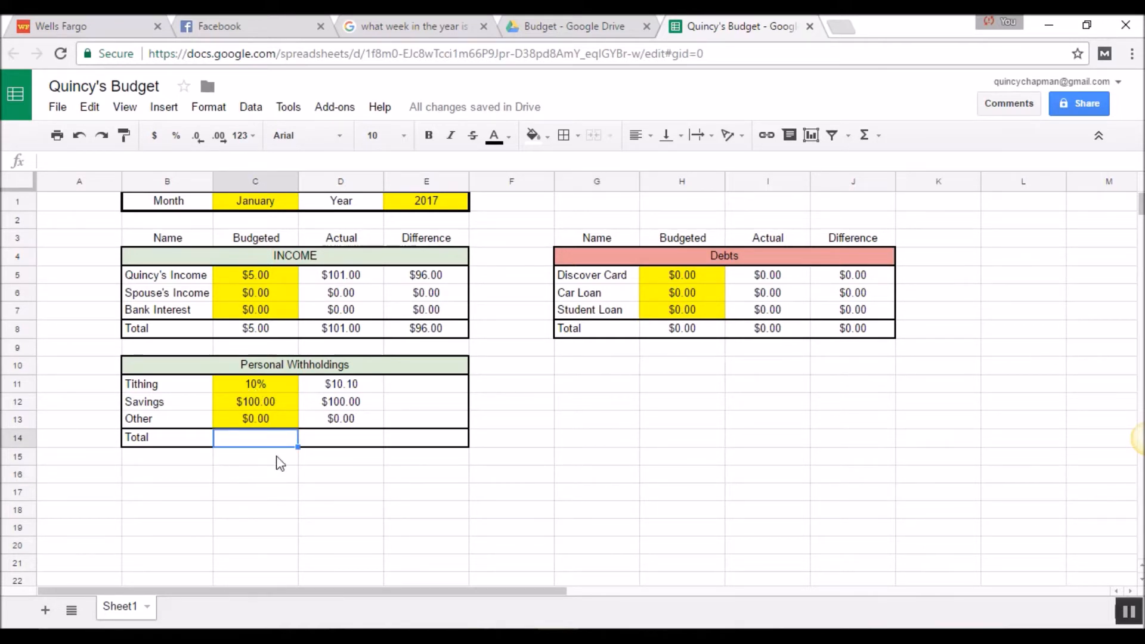
click(373, 445)
text(=sum()
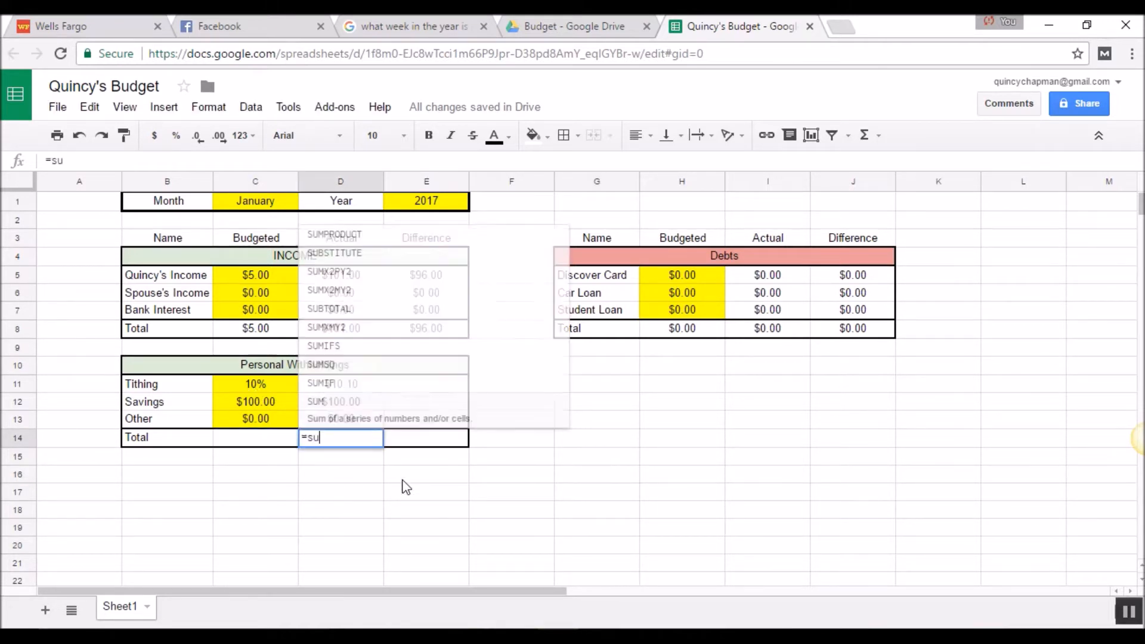
key(Up)
key(shift+Up)
key(shift+Up)
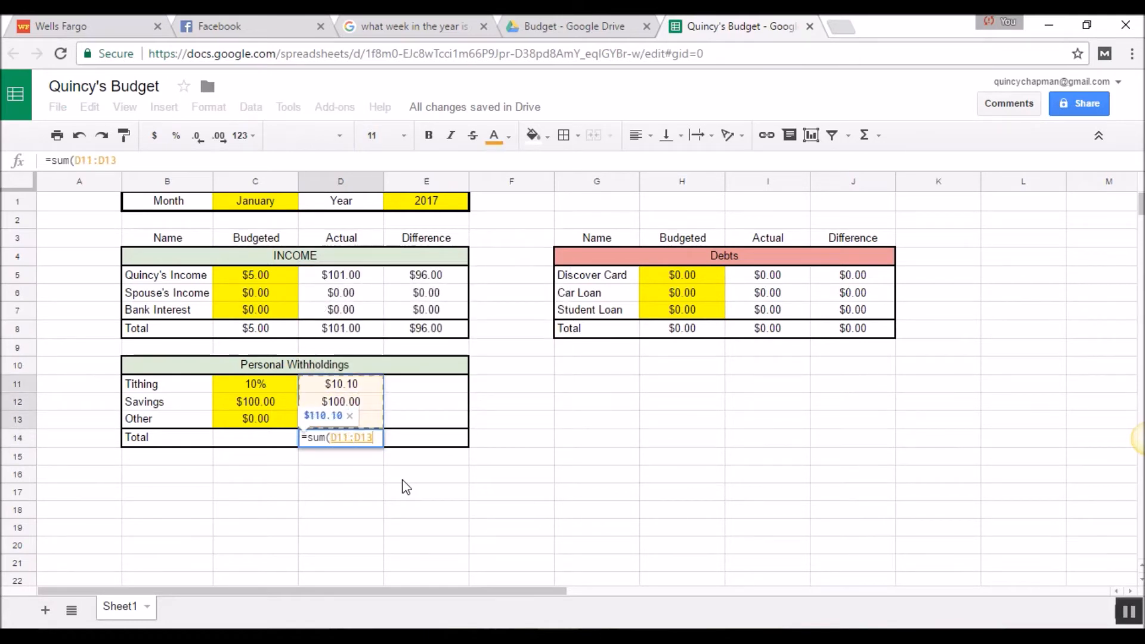
key(Return)
click(358, 441)
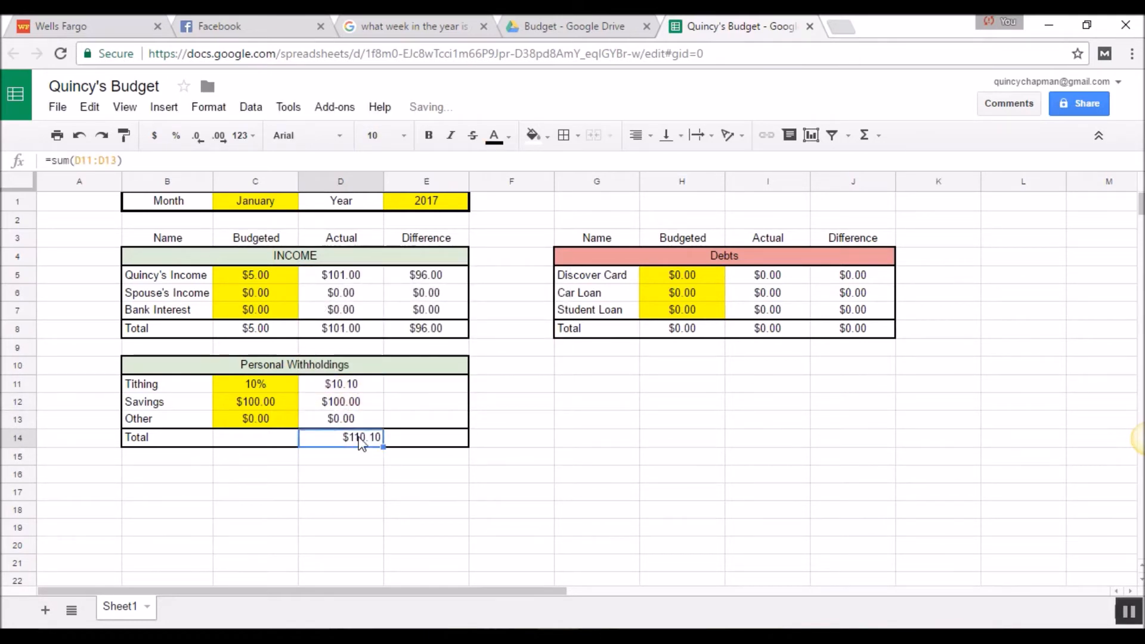
click(636, 135)
click(663, 164)
click(511, 474)
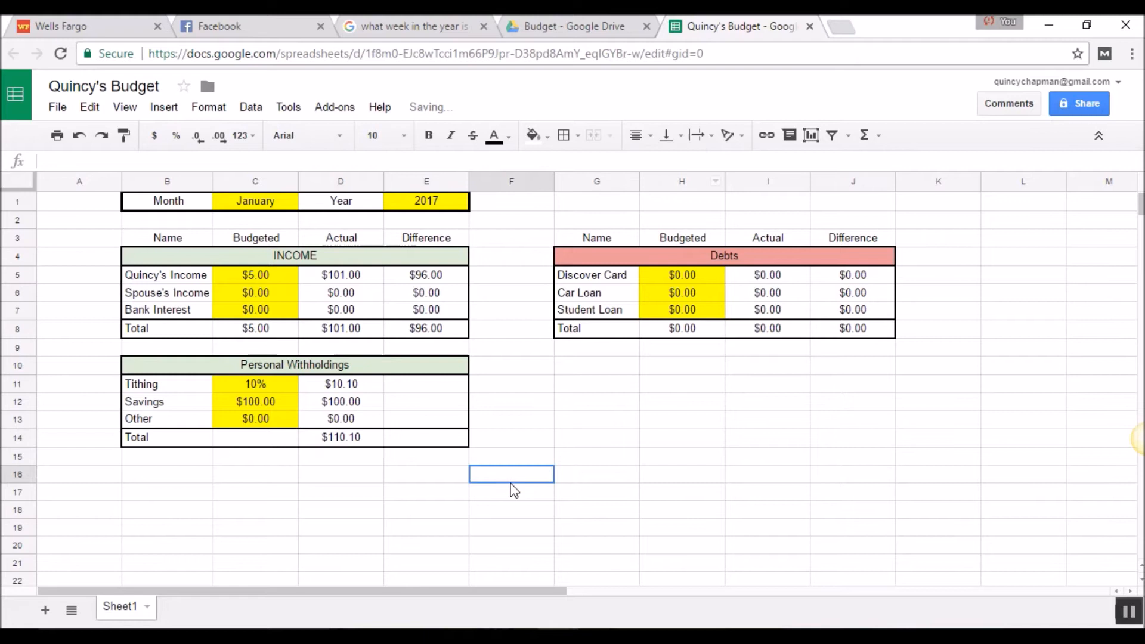
Step: Unmerge the Personal Withholdings header in row 10 and merge it again across B10:D10 only
drag(417, 384, 442, 447)
click(425, 492)
click(410, 369)
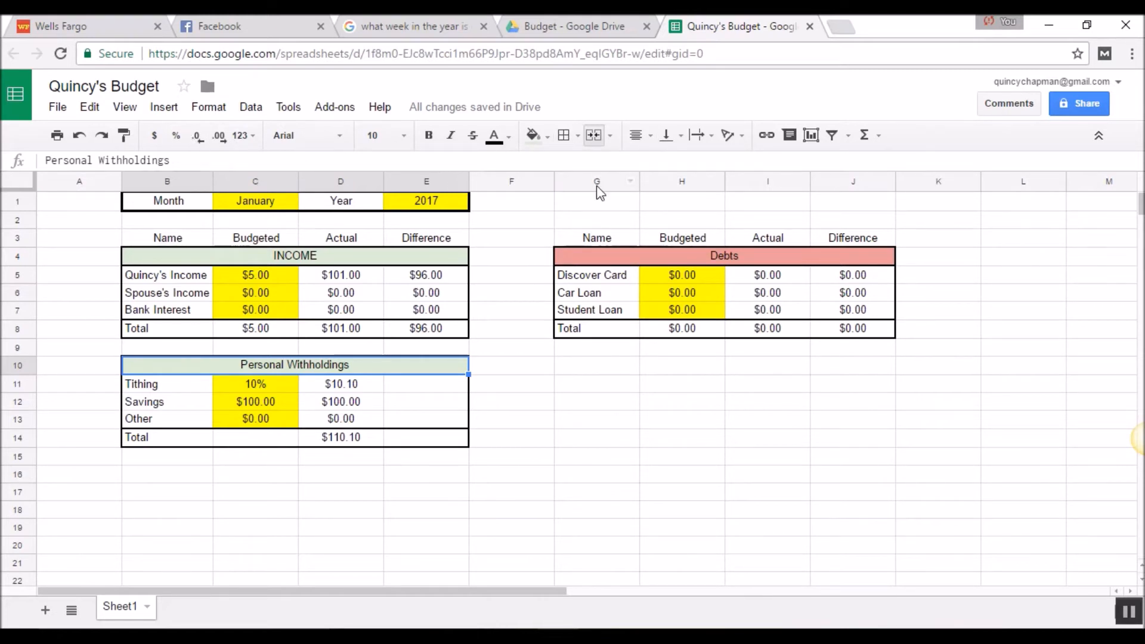
click(594, 135)
drag(179, 365, 360, 370)
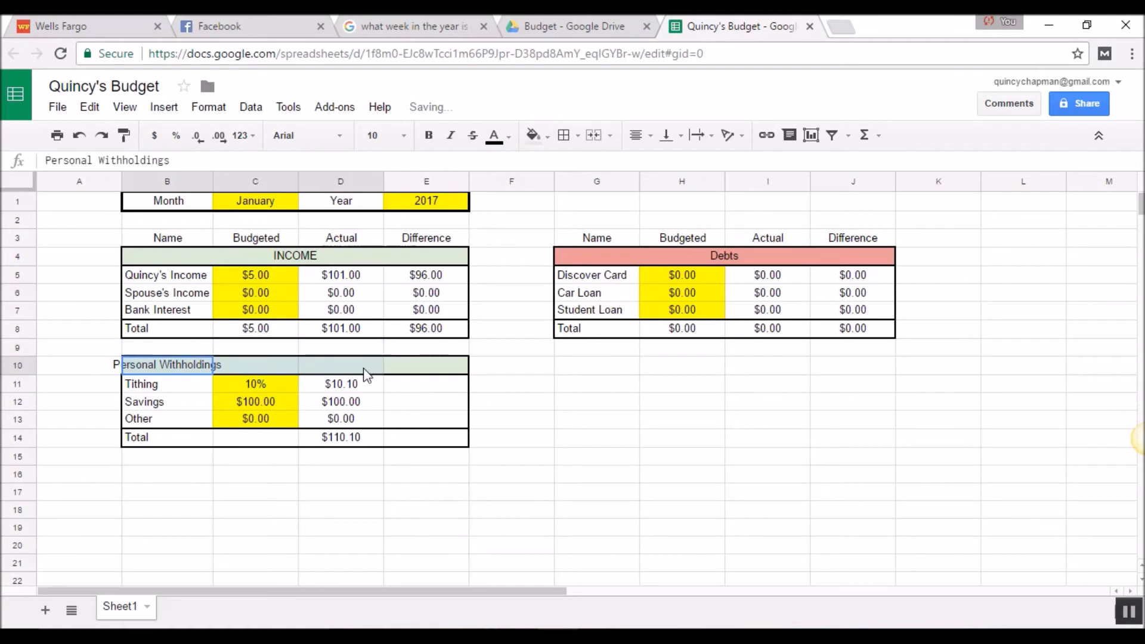
click(595, 136)
click(575, 475)
Step: Delete the unused Difference cells E10:E14 from the Personal Withholdings table
drag(415, 365, 414, 438)
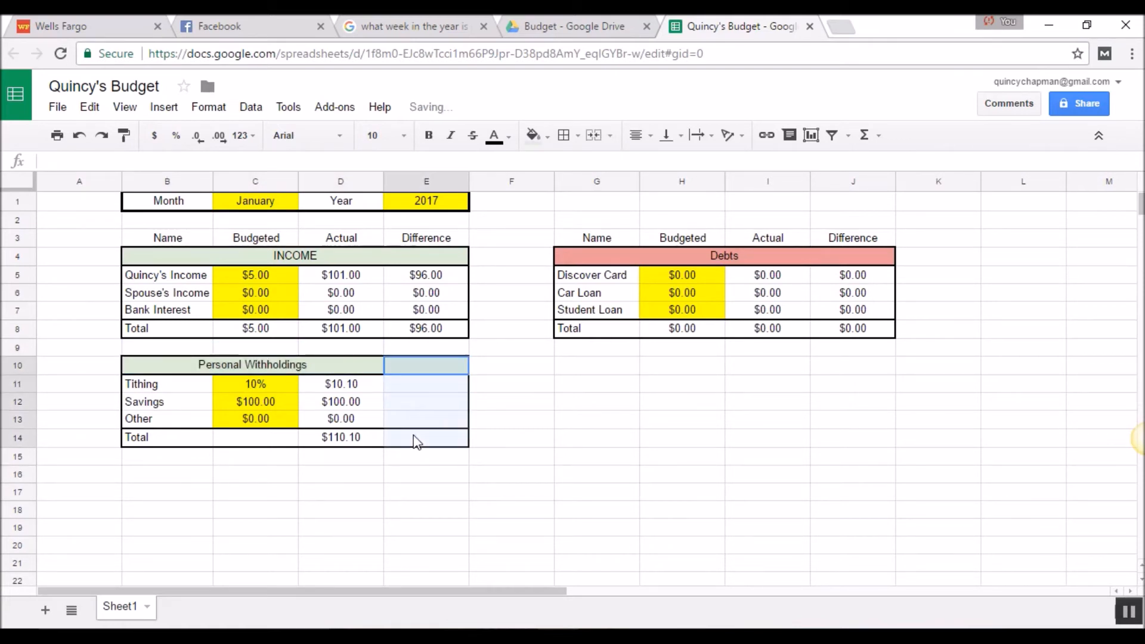
right_click(414, 438)
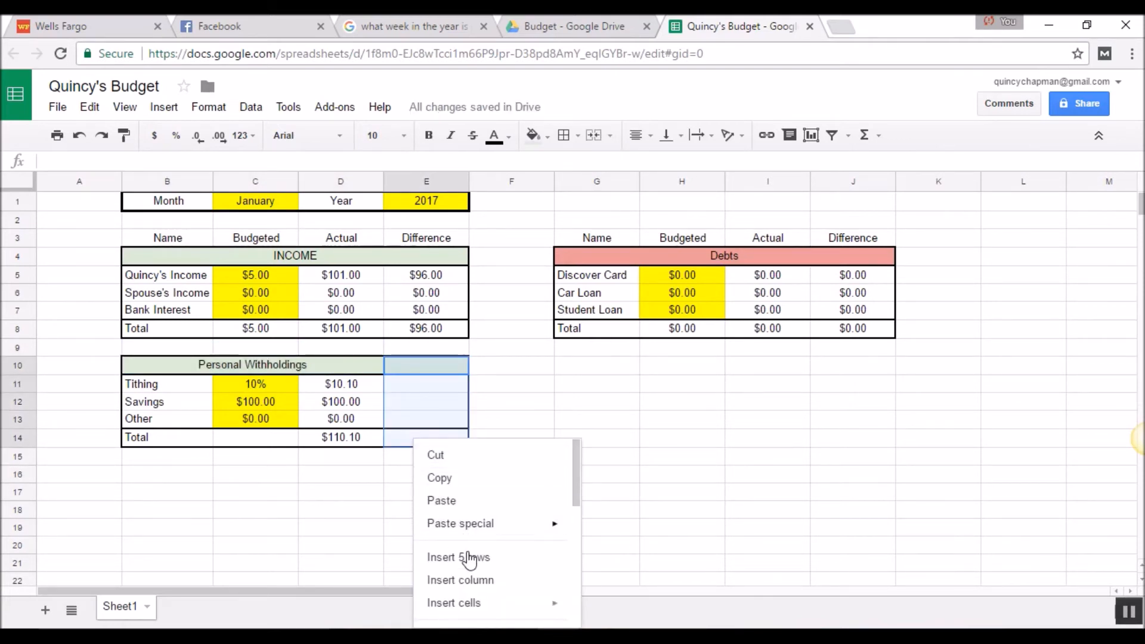
scroll(473, 561, down, 3)
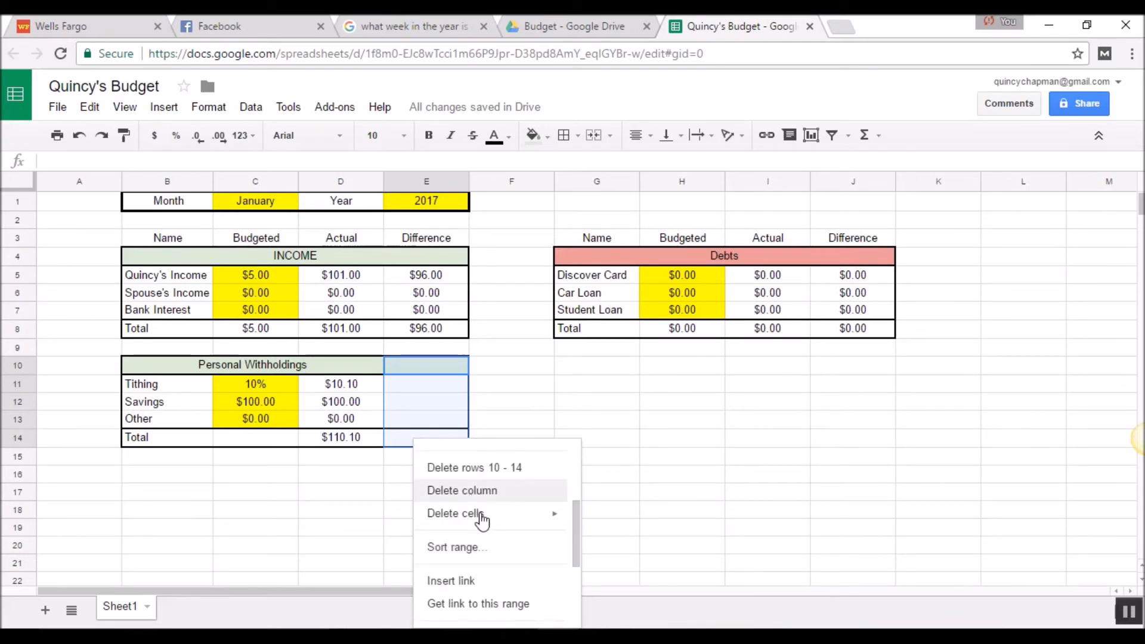
mouse_move(473, 514)
click(617, 525)
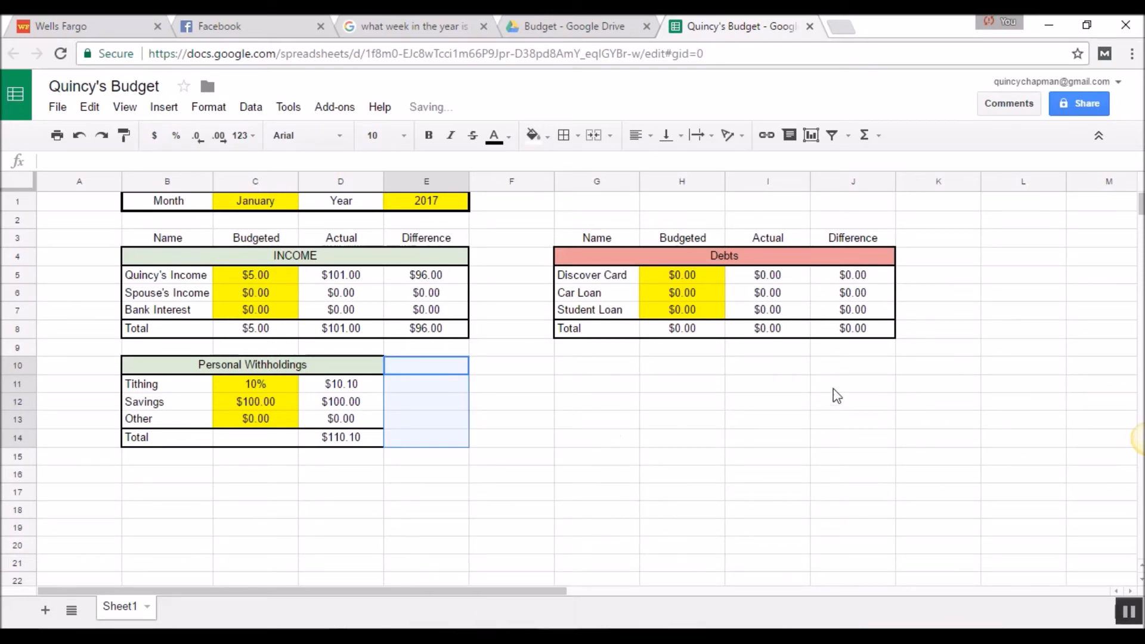
Step: Put an outer border around the whole Personal Withholdings table, B10:D14
click(507, 431)
drag(257, 366, 281, 438)
click(563, 135)
click(679, 169)
click(598, 464)
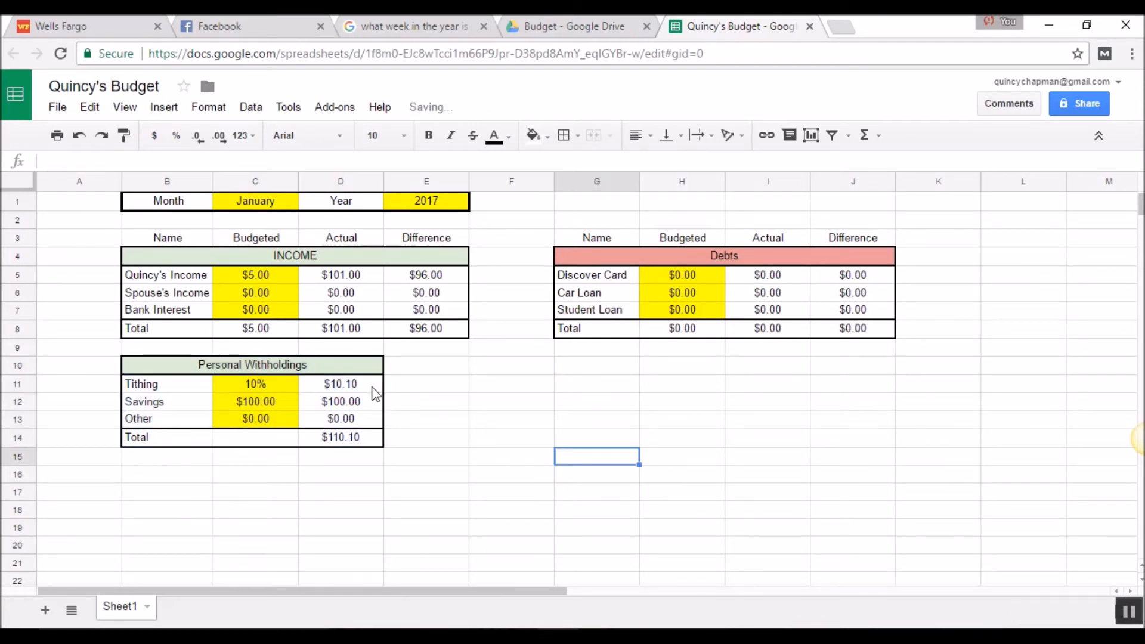